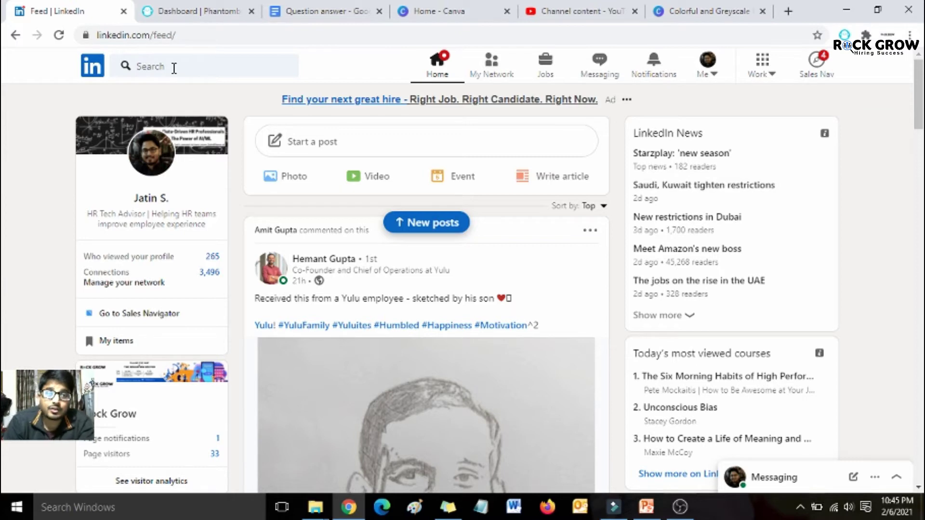
Step: Run a LinkedIn search with no keywords and narrow the results to People
{"action": "left_click", "coordinate": [174, 68]}
{"action": "key", "text": "Return"}
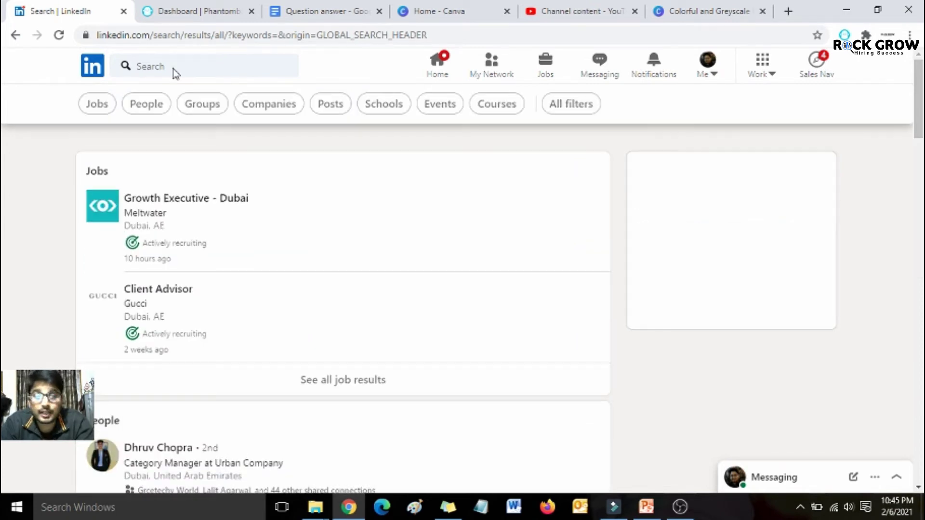
{"action": "left_click", "coordinate": [149, 106]}
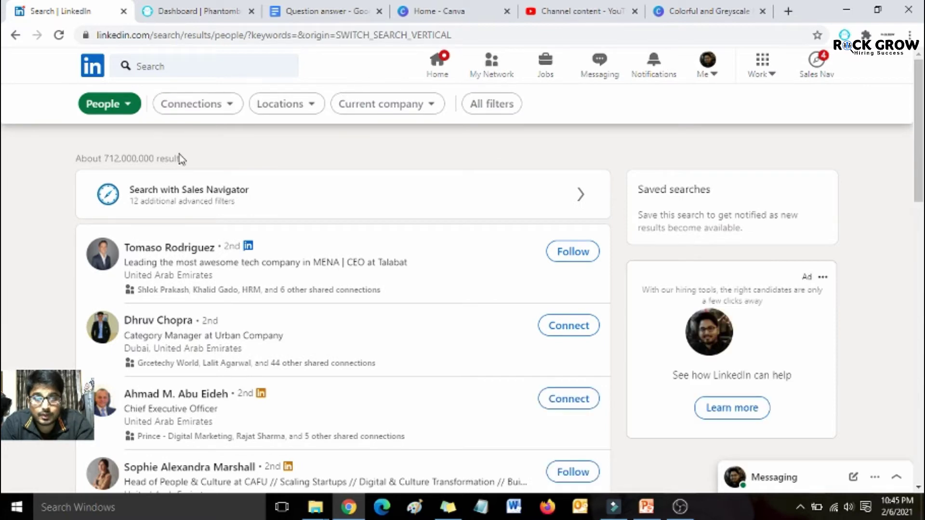
Step: Filter the people results to 2nd and 3rd+ degree connections
{"action": "left_click", "coordinate": [195, 103]}
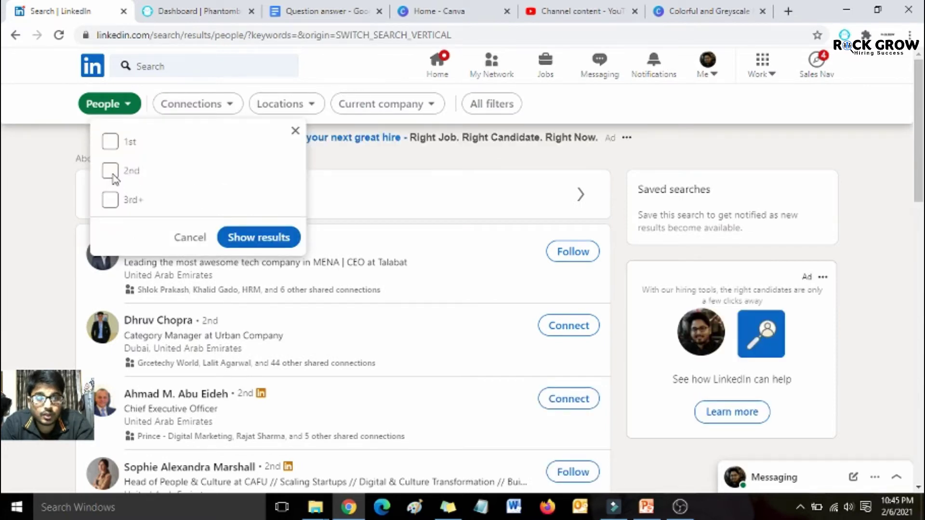
{"action": "left_click", "coordinate": [111, 172]}
{"action": "left_click", "coordinate": [110, 199]}
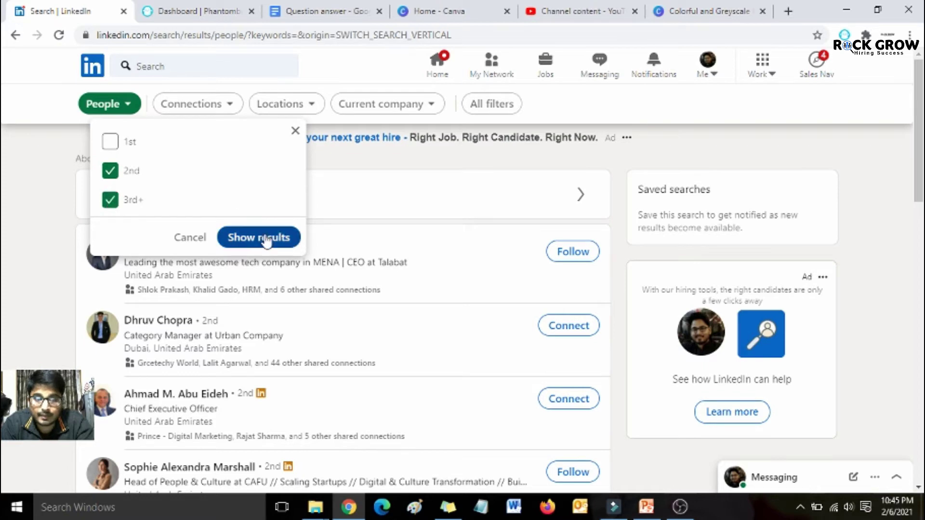
{"action": "left_click", "coordinate": [266, 241]}
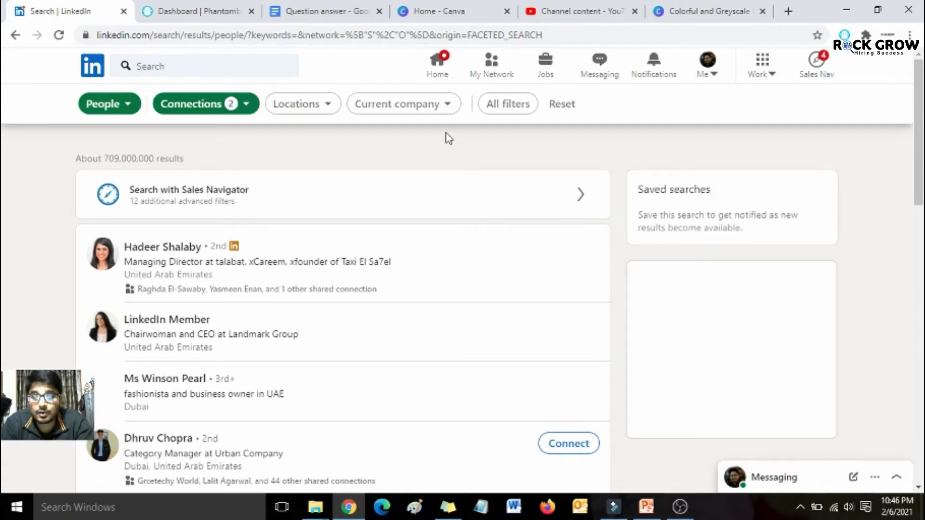
Step: Add Computer Software and Financial Services as industry filters for the people search
{"action": "left_click", "coordinate": [513, 105]}
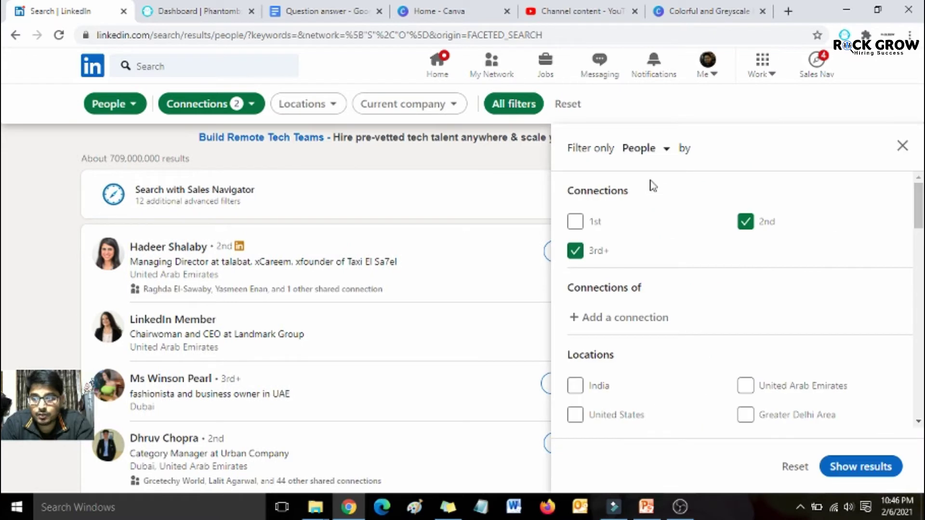
{"action": "scroll", "coordinate": [737, 303], "scroll_direction": "down", "scroll_amount": 10}
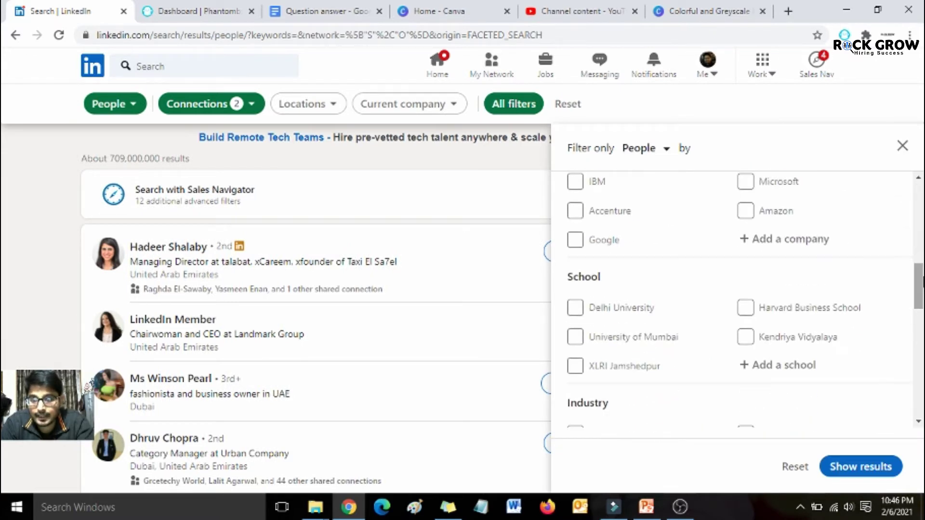
{"action": "scroll", "coordinate": [737, 304], "scroll_direction": "down", "scroll_amount": 1}
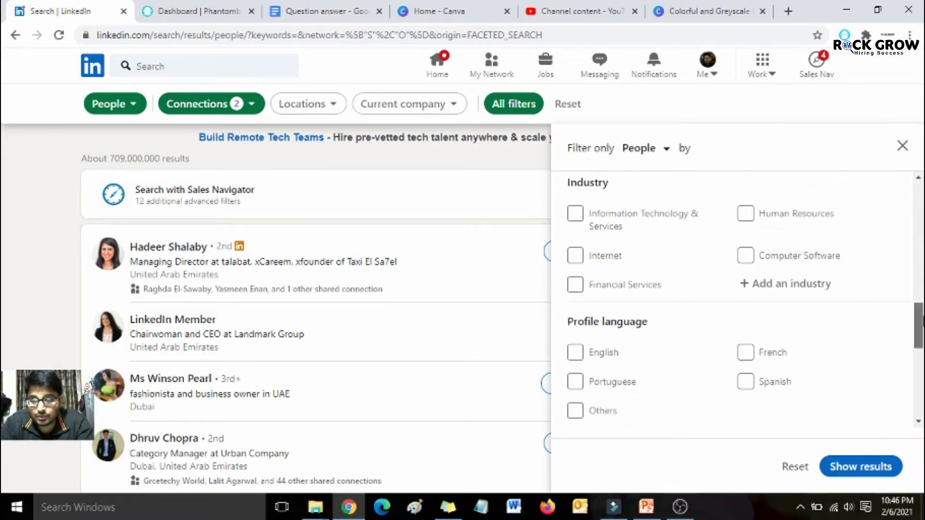
{"action": "scroll", "coordinate": [737, 303], "scroll_direction": "up", "scroll_amount": 2}
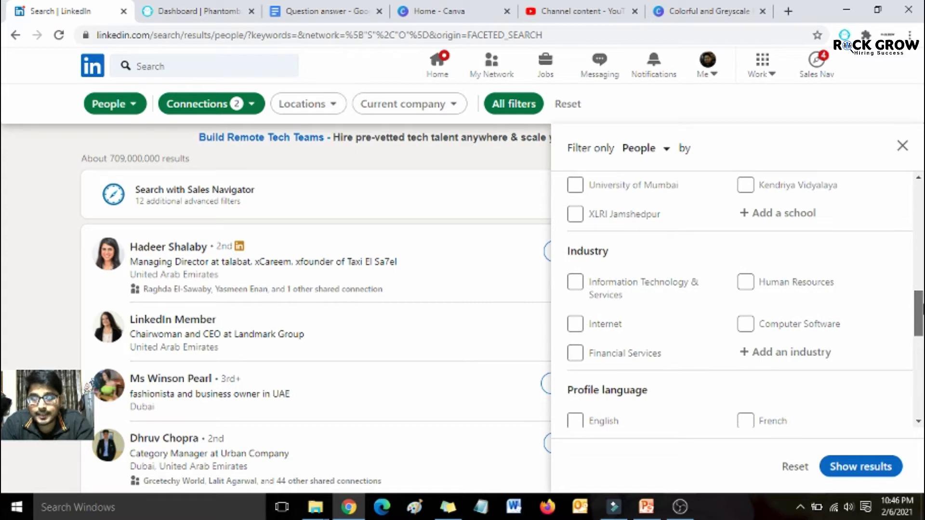
{"action": "scroll", "coordinate": [740, 299], "scroll_direction": "down", "scroll_amount": 1}
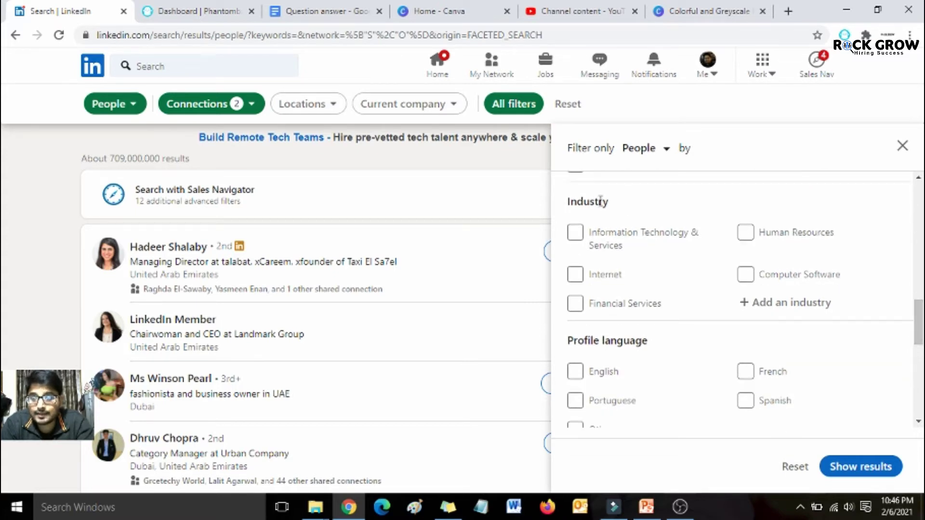
{"action": "left_click", "coordinate": [746, 276]}
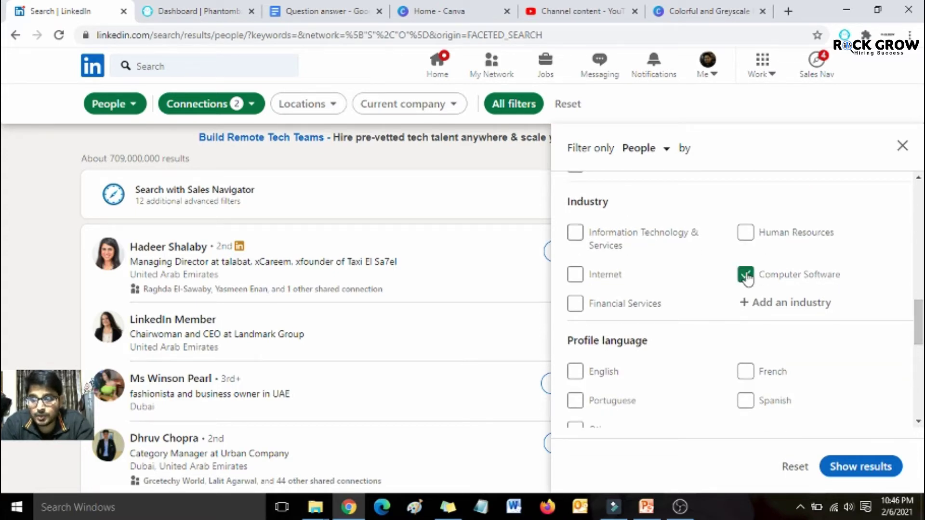
{"action": "left_click", "coordinate": [574, 304]}
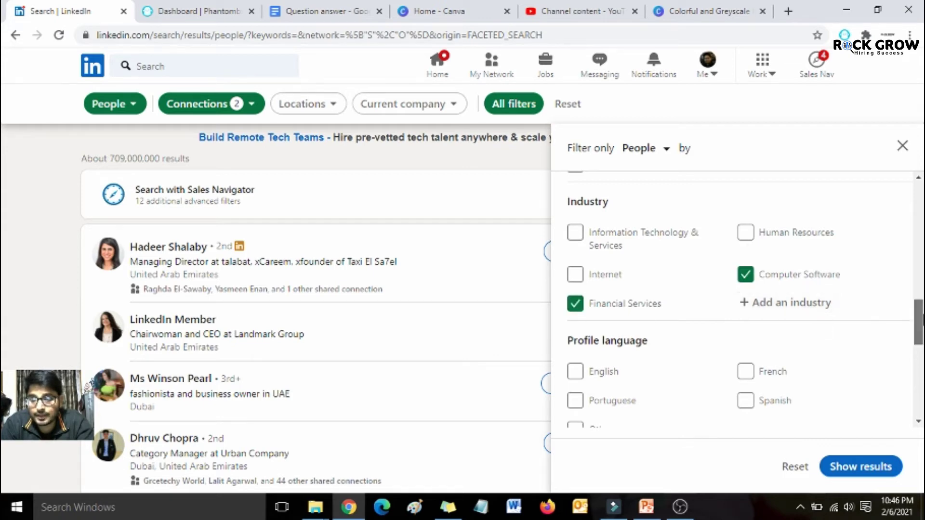
Step: Set the title keyword to HR Manager, apply all filters and look through the first page of results
{"action": "scroll", "coordinate": [649, 371], "scroll_direction": "down", "scroll_amount": 8}
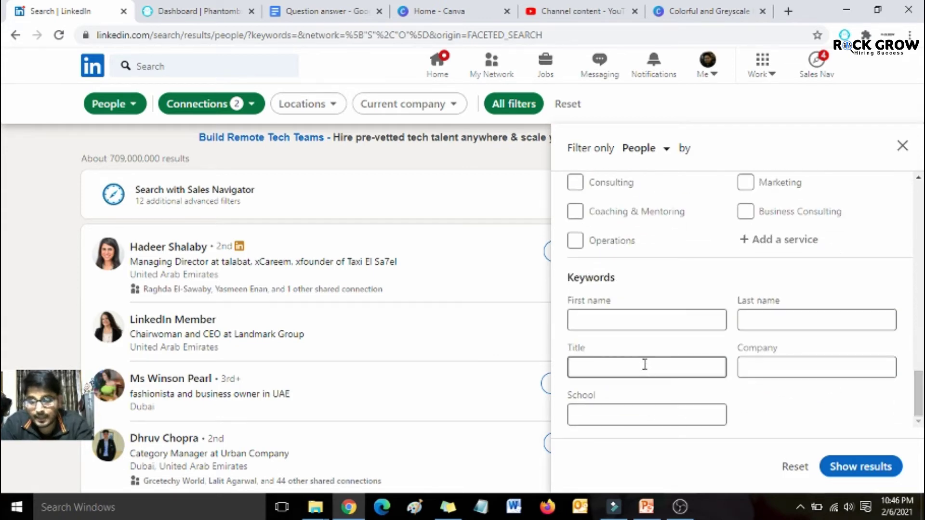
{"action": "left_click", "coordinate": [645, 365]}
{"action": "type", "text": "HR Manager"}
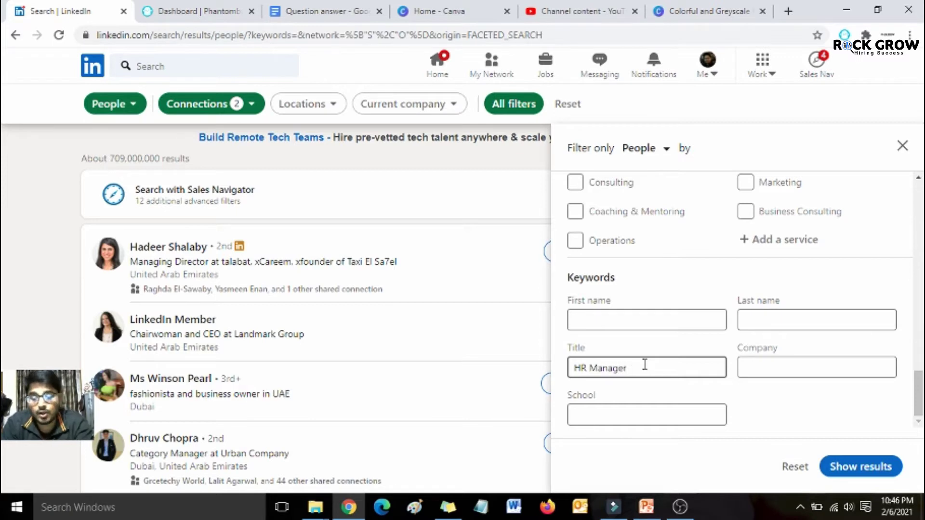
{"action": "left_click", "coordinate": [869, 471]}
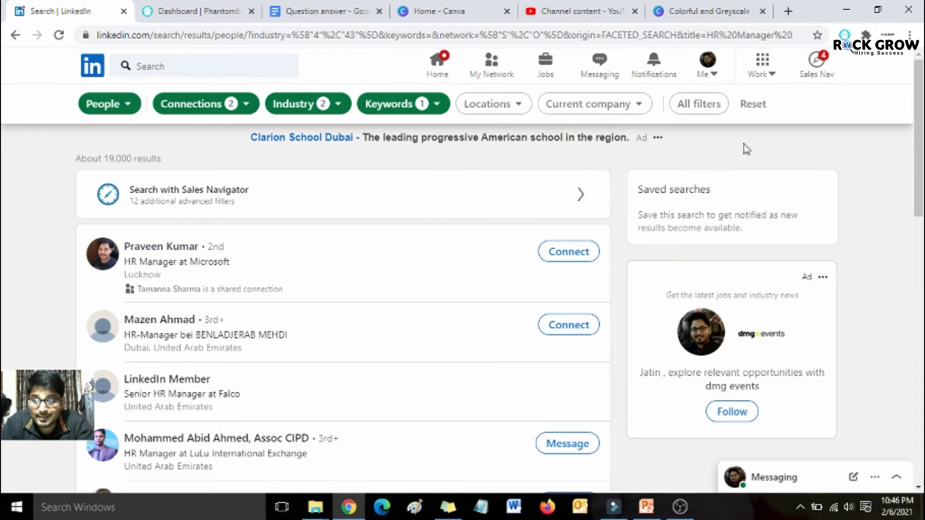
{"action": "scroll", "coordinate": [919, 140], "scroll_direction": "down", "scroll_amount": 15}
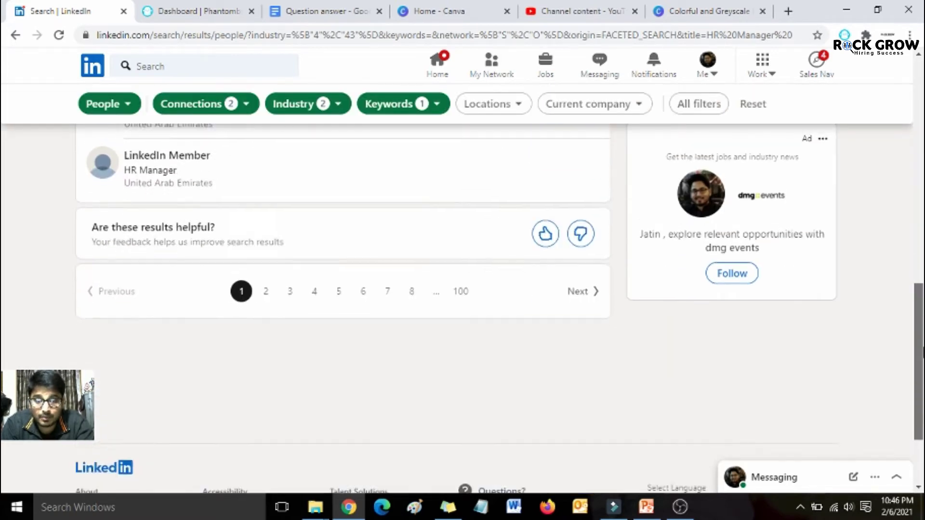
{"action": "left_click_drag", "start_coordinate": [924, 356], "coordinate": [924, 113]}
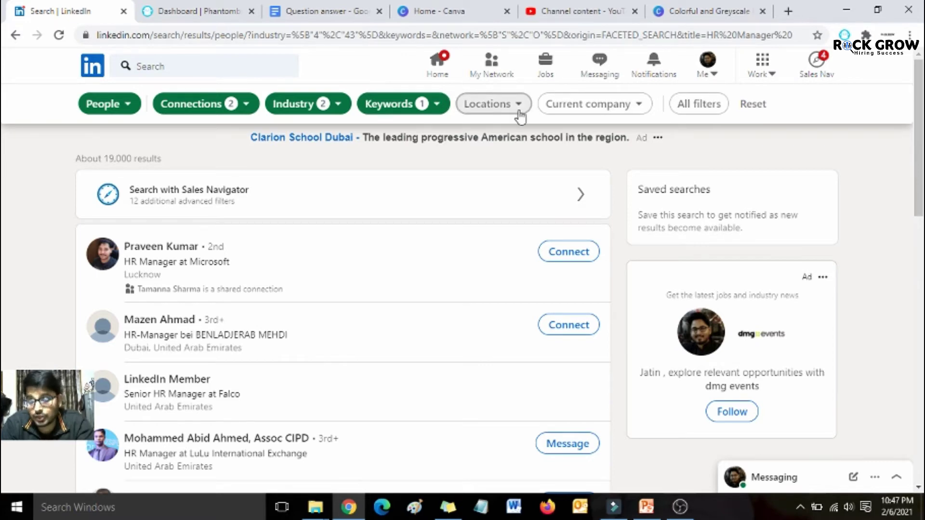
Step: Switch to Phantombuster and open its LinkedIn category of Phantoms
{"action": "left_click", "coordinate": [205, 10]}
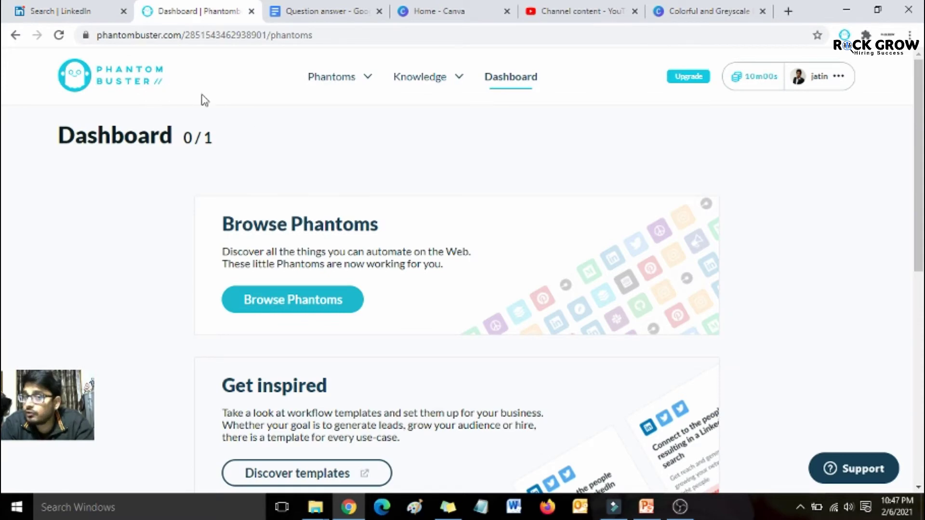
{"action": "left_click", "coordinate": [336, 78]}
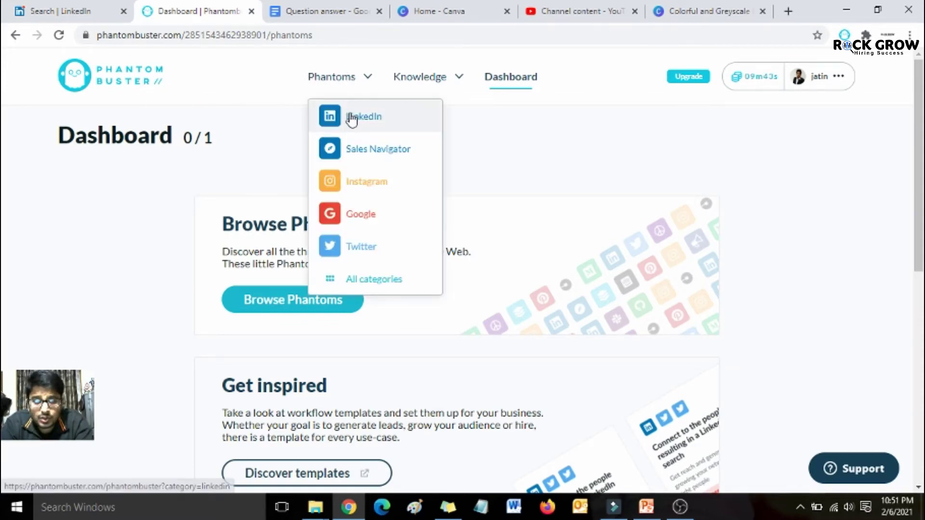
{"action": "left_click", "coordinate": [352, 118]}
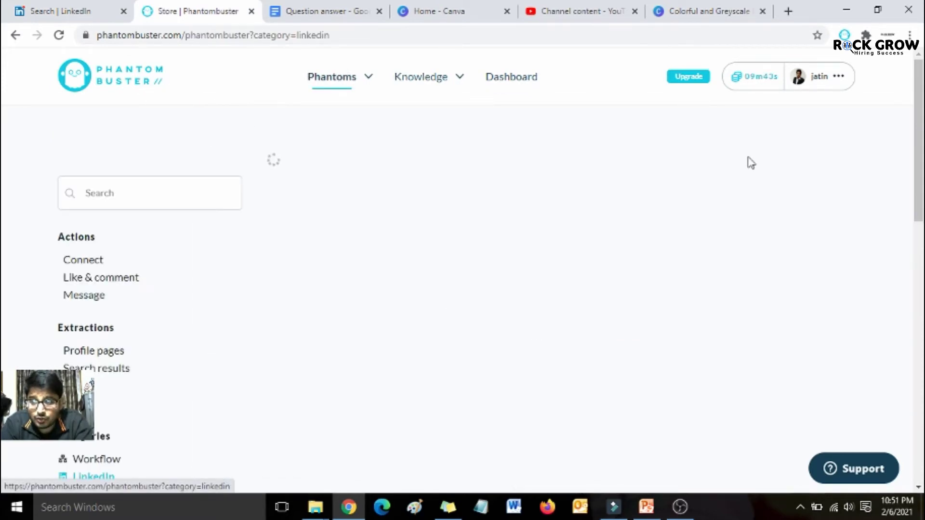
Step: Find the LinkedIn Search Export Phantom among the featured ones and start its setup
{"action": "scroll", "coordinate": [918, 91], "scroll_direction": "down", "scroll_amount": 2}
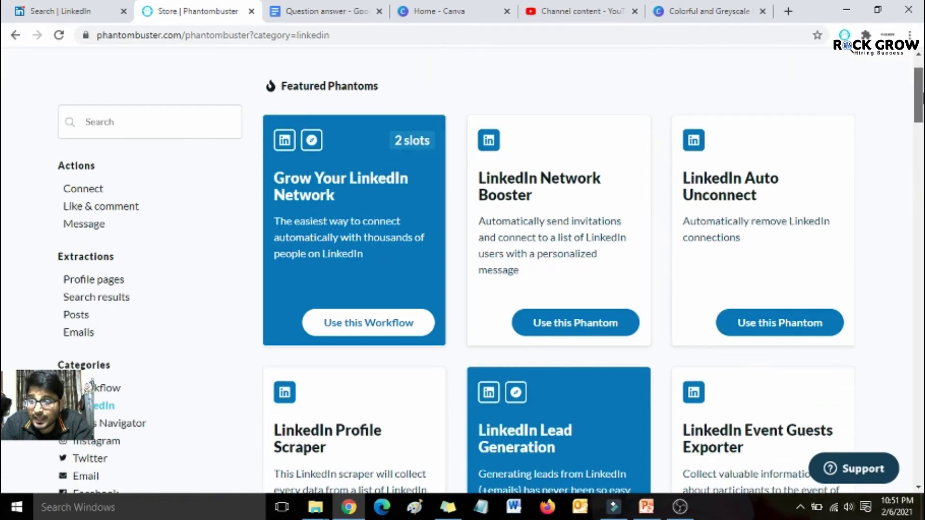
{"action": "scroll", "coordinate": [90, 385], "scroll_direction": "down", "scroll_amount": 1}
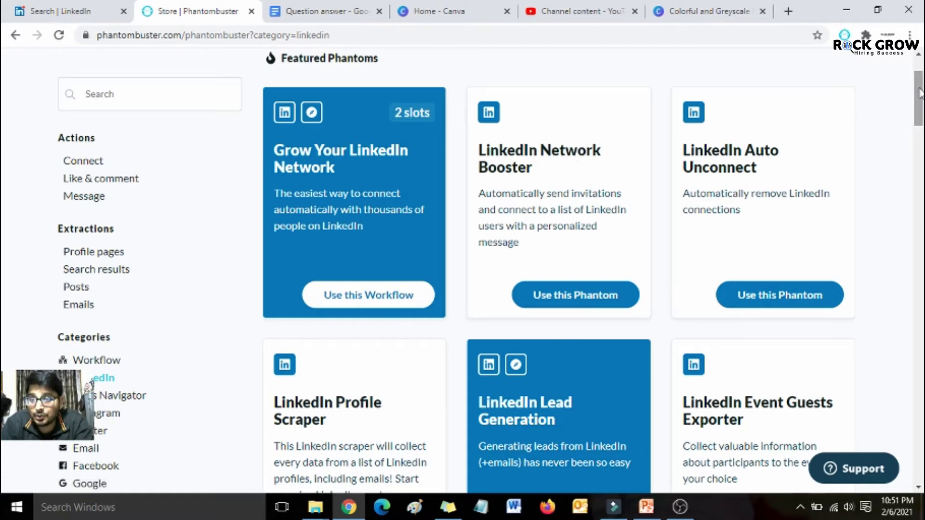
{"action": "mouse_move", "coordinate": [921, 94]}
{"action": "left_mouse_down"}
{"action": "mouse_move", "coordinate": [920, 109]}
{"action": "mouse_move", "coordinate": [920, 97]}
{"action": "left_mouse_up"}
{"action": "scroll", "coordinate": [896, 121], "scroll_direction": "down", "scroll_amount": 5}
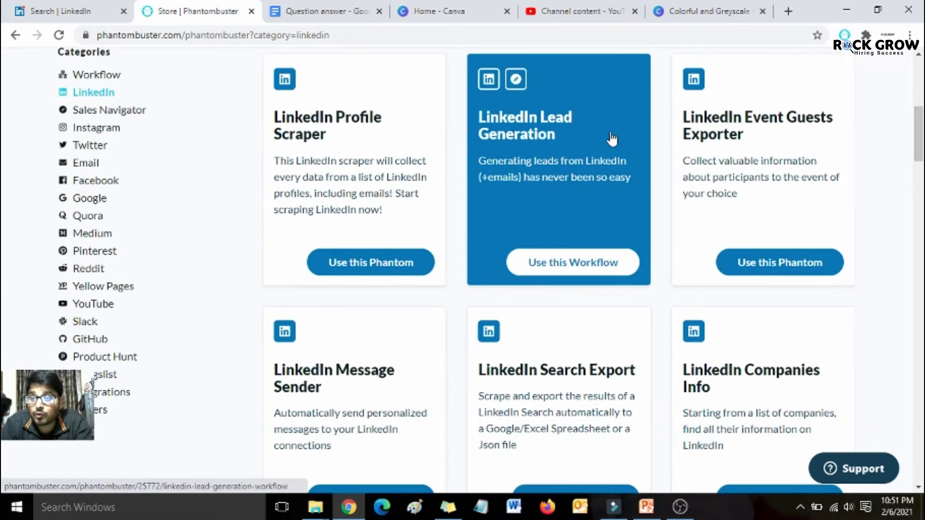
{"action": "scroll", "coordinate": [922, 139], "scroll_direction": "down", "scroll_amount": 3}
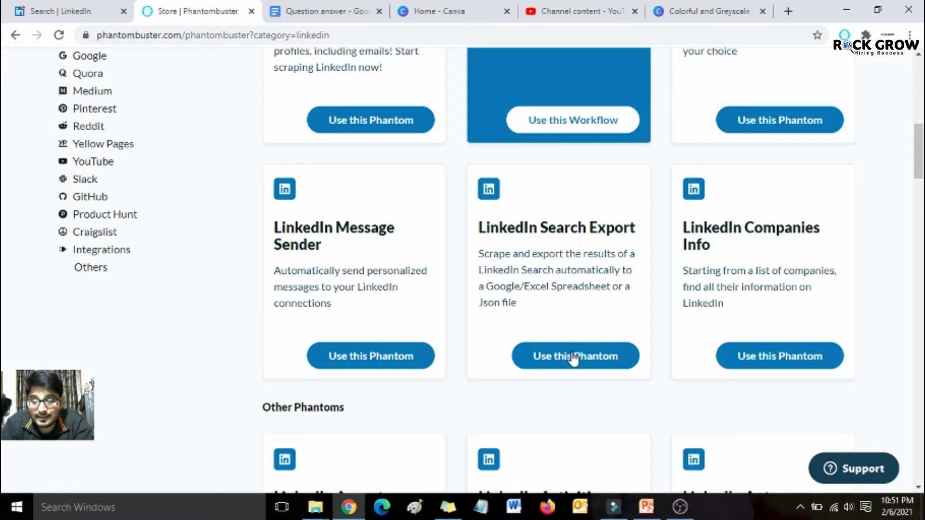
{"action": "left_click", "coordinate": [558, 359]}
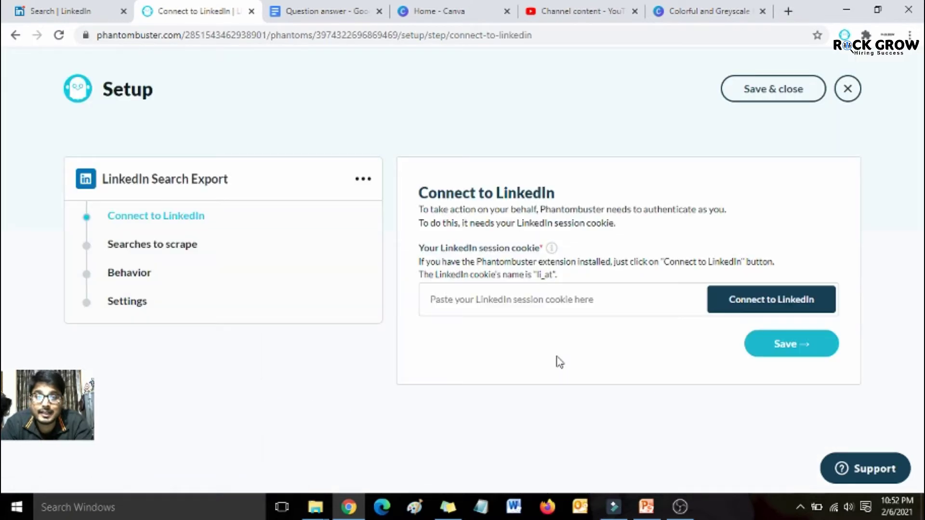
Step: Copy the URL of the filtered people search in LinkedIn and return to the Phantombuster setup
{"action": "left_click", "coordinate": [96, 7]}
{"action": "left_click", "coordinate": [217, 36]}
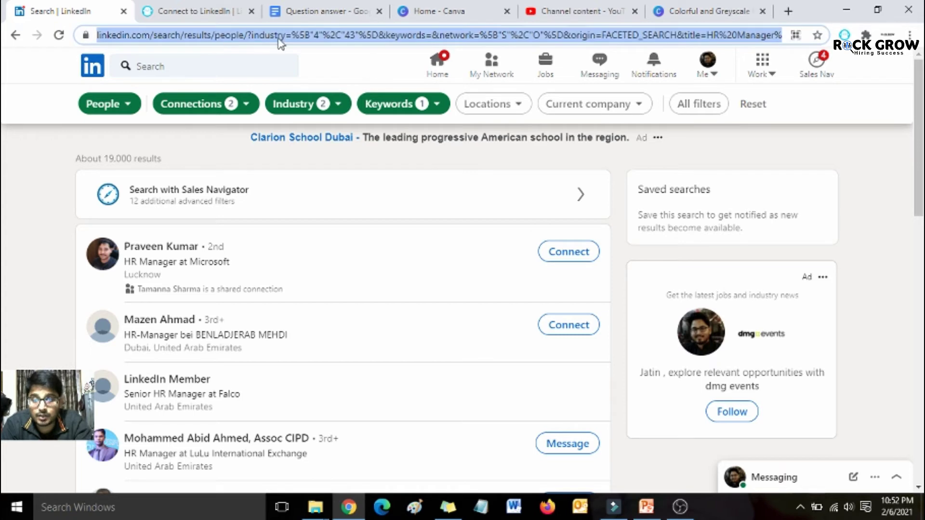
{"action": "left_click", "coordinate": [226, 11]}
Step: Connect the Phantom to LinkedIn so the session cookie is filled in, and save this setup stage
{"action": "left_click", "coordinate": [769, 310]}
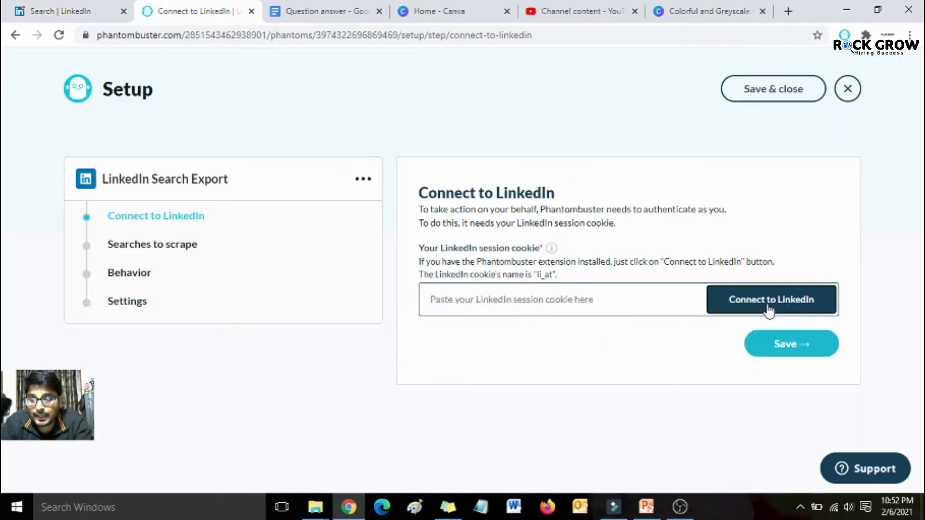
{"action": "left_click", "coordinate": [823, 352]}
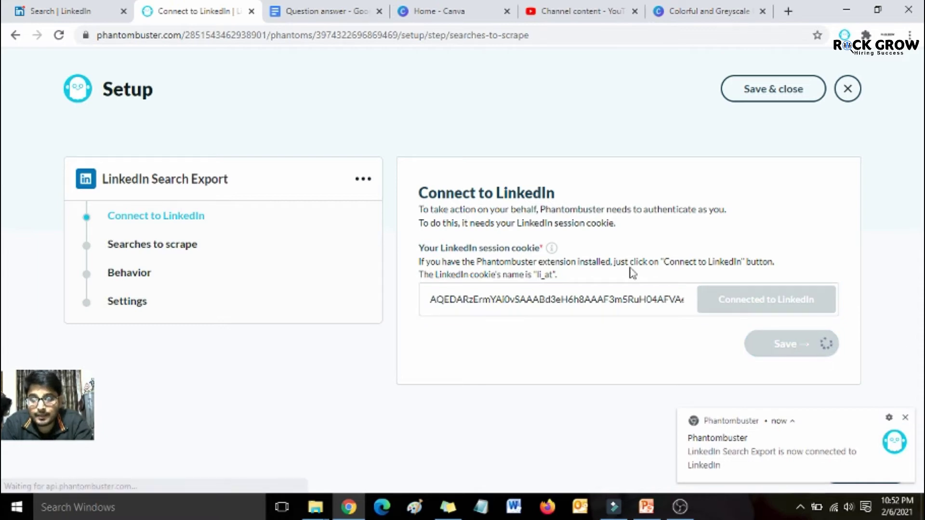
Step: Paste the copied LinkedIn search URL as the search to scrape and save it
{"action": "left_click_drag", "start_coordinate": [432, 297], "coordinate": [537, 299]}
{"action": "left_click", "coordinate": [496, 323]}
{"action": "key", "text": "ctrl+v"}
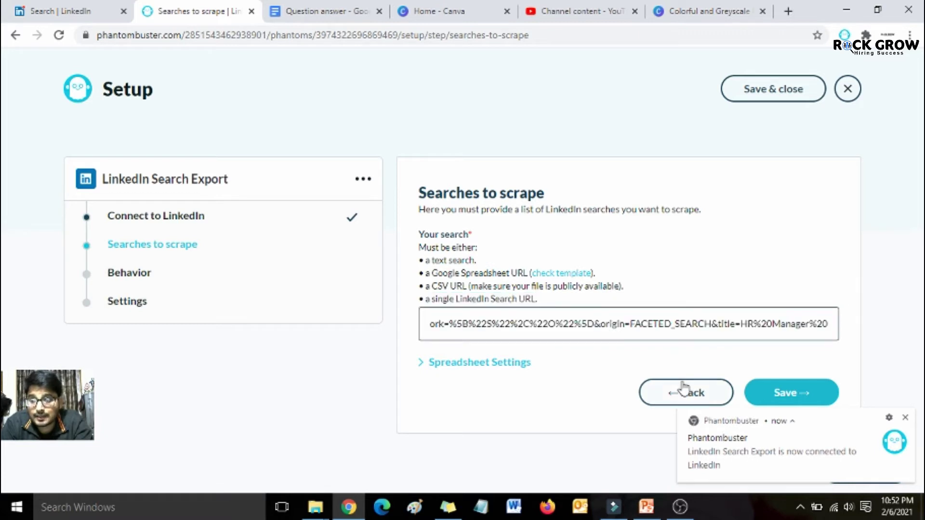
{"action": "left_click", "coordinate": [789, 393]}
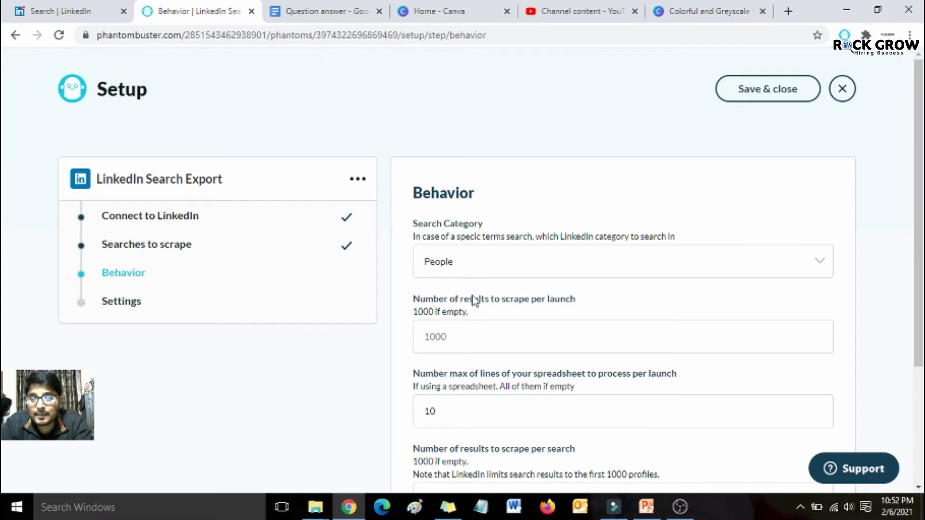
Step: Set the number of results to scrape per launch to 100
{"action": "left_click_drag", "start_coordinate": [449, 300], "coordinate": [561, 299]}
{"action": "left_click", "coordinate": [562, 299]}
{"action": "left_click_drag", "start_coordinate": [923, 223], "coordinate": [923, 239]}
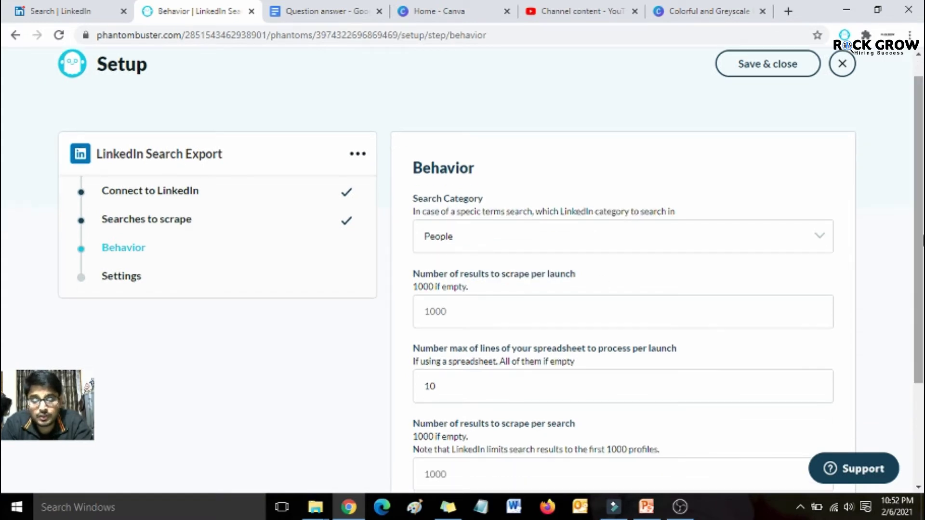
{"action": "left_click", "coordinate": [654, 302]}
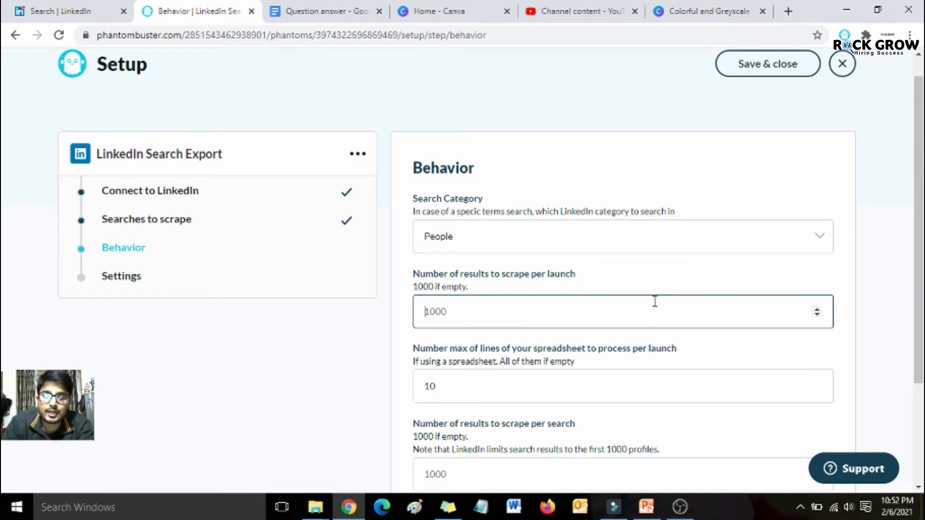
{"action": "type", "text": "100"}
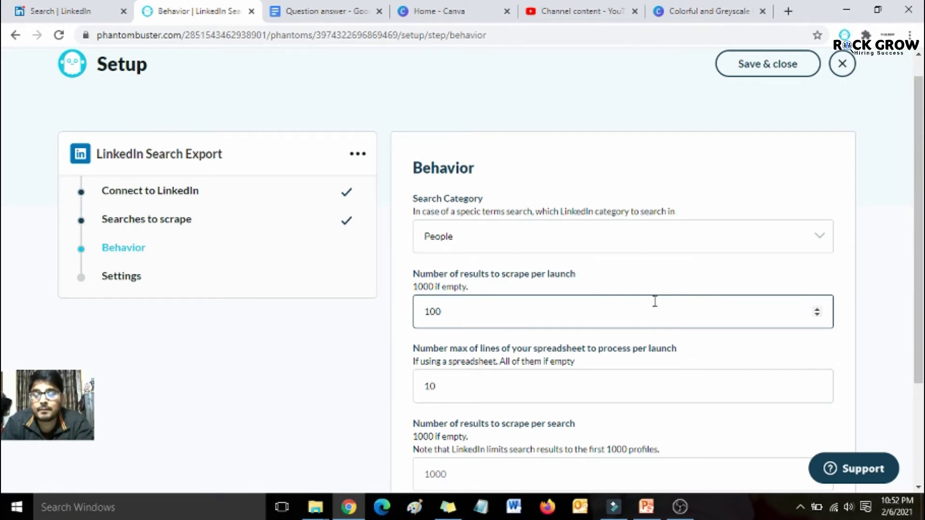
Step: Examine the note about LinkedIn's limit under the number of results to scrape per search
{"action": "left_click_drag", "start_coordinate": [919, 235], "coordinate": [921, 287]}
{"action": "left_click", "coordinate": [887, 267]}
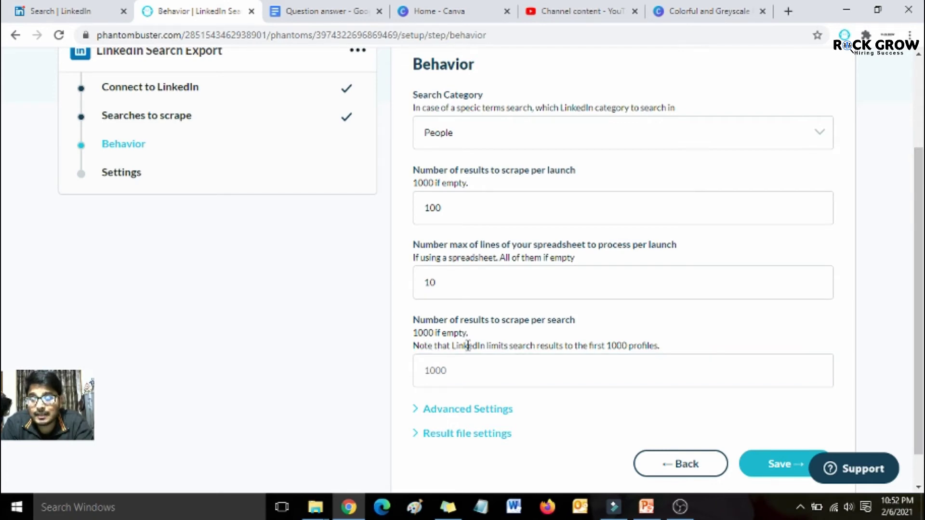
{"action": "left_click_drag", "start_coordinate": [468, 346], "coordinate": [661, 346]}
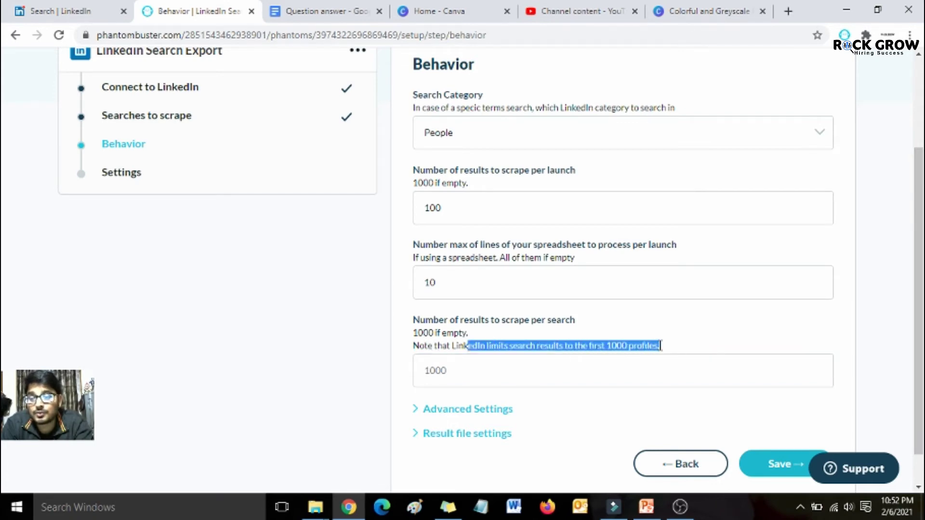
Step: Set the number of results to scrape per search to 100 and save the Behavior stage
{"action": "left_click", "coordinate": [637, 343]}
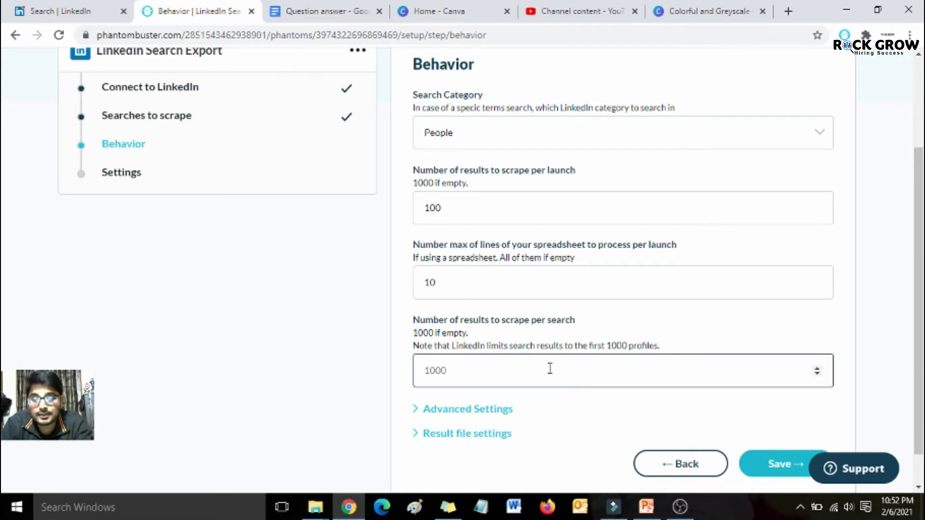
{"action": "type", "text": "100"}
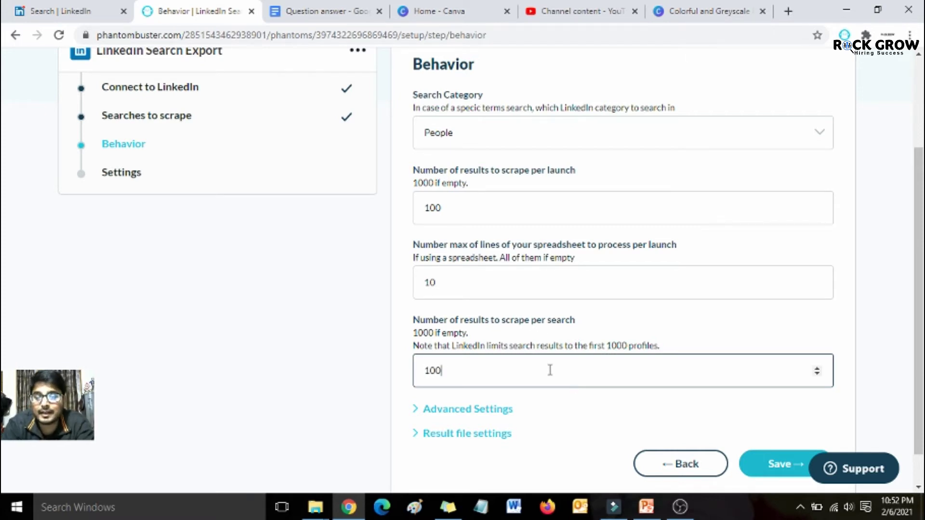
{"action": "left_click", "coordinate": [328, 374]}
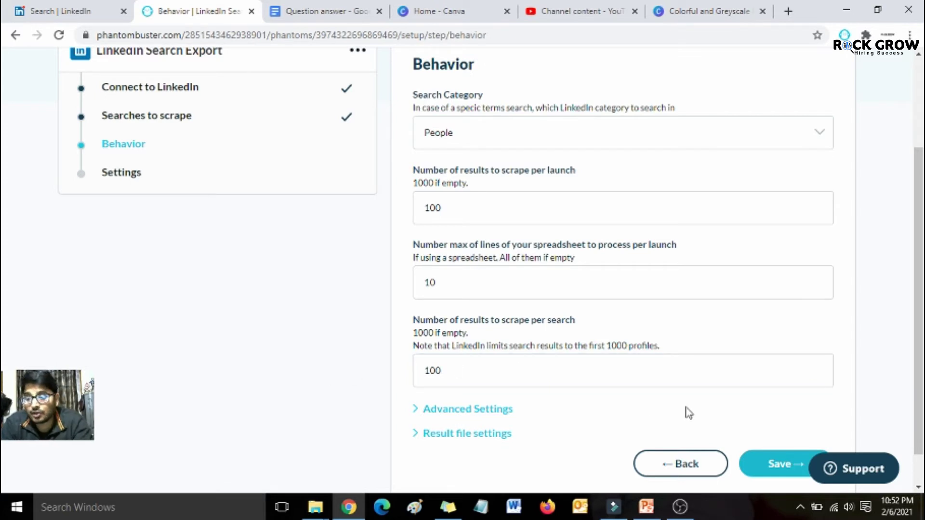
{"action": "left_click", "coordinate": [785, 465]}
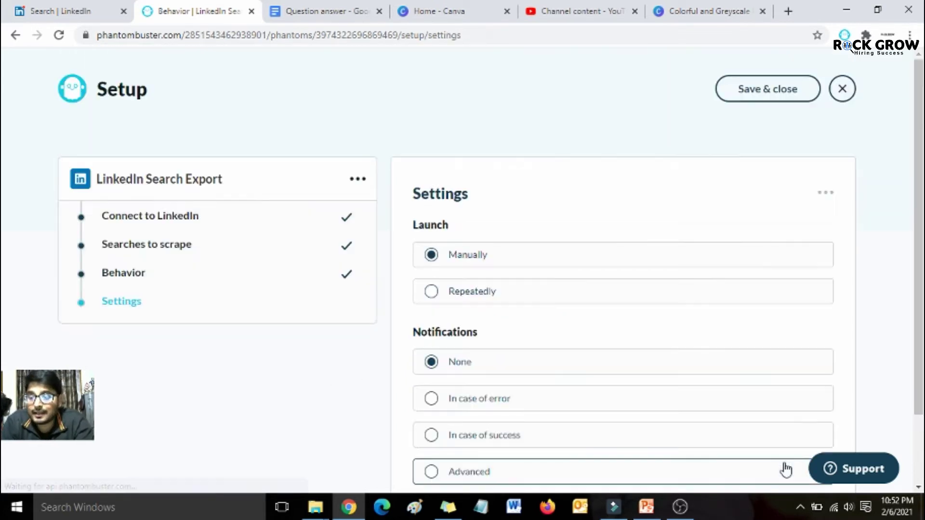
Step: Save the settings with launch kept at Manually and notifications at None, and launch the LinkedIn Search Export Phantom
{"action": "scroll", "coordinate": [679, 157], "scroll_direction": "down", "scroll_amount": 2}
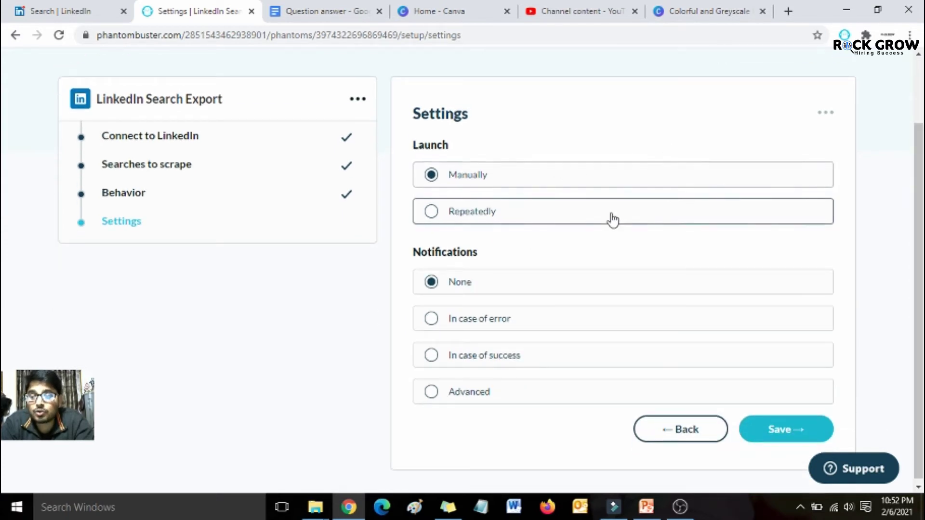
{"action": "left_click", "coordinate": [627, 218]}
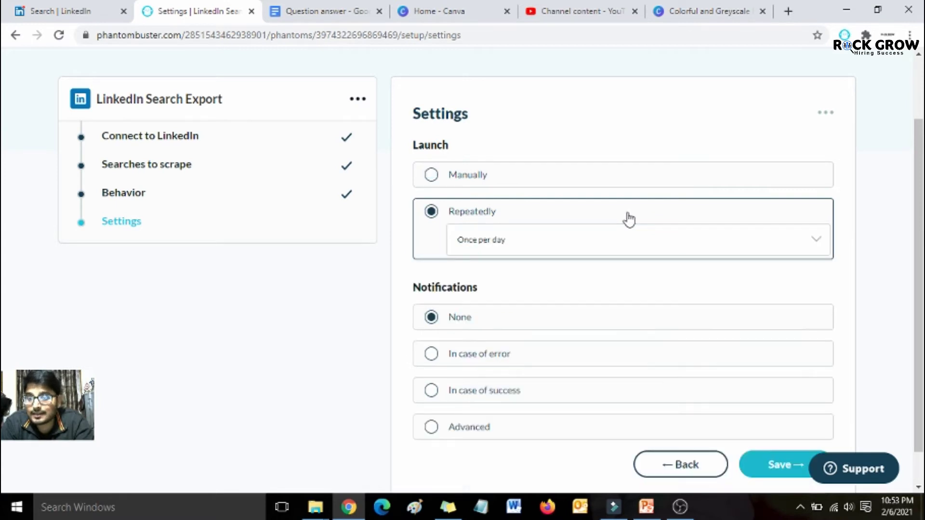
{"action": "left_click", "coordinate": [635, 182]}
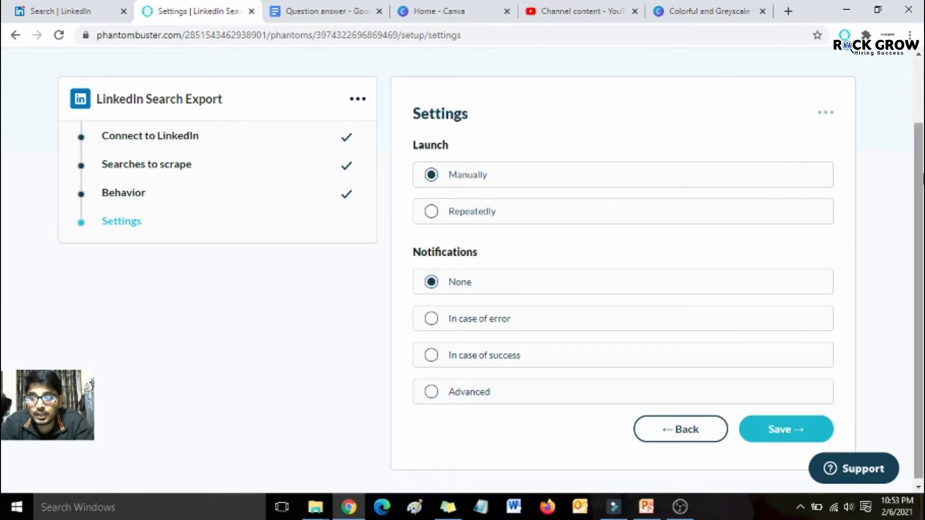
{"action": "scroll", "coordinate": [815, 188], "scroll_direction": "down", "scroll_amount": 1}
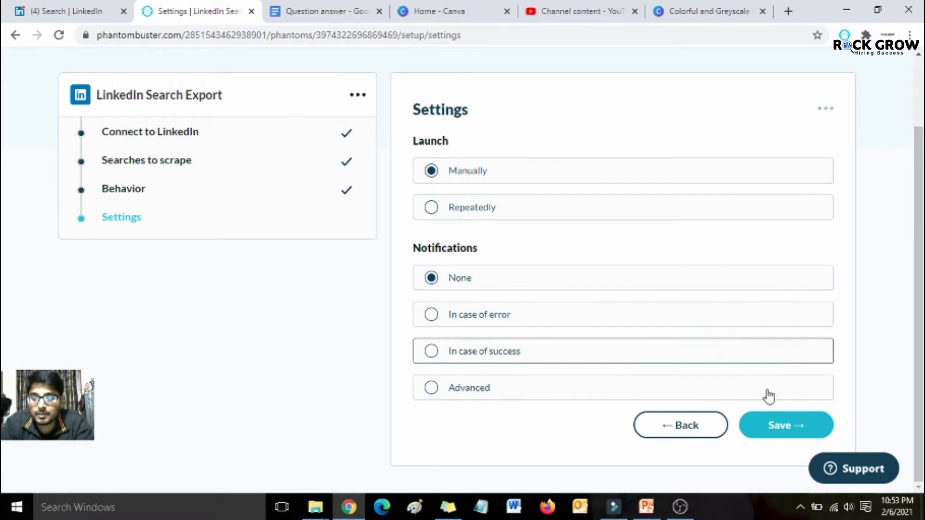
{"action": "left_click", "coordinate": [772, 427]}
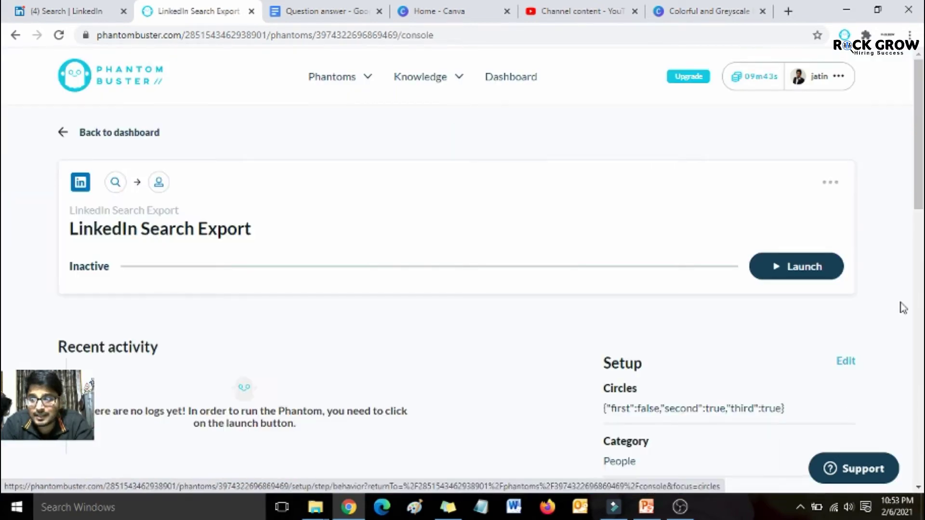
{"action": "left_click", "coordinate": [826, 269]}
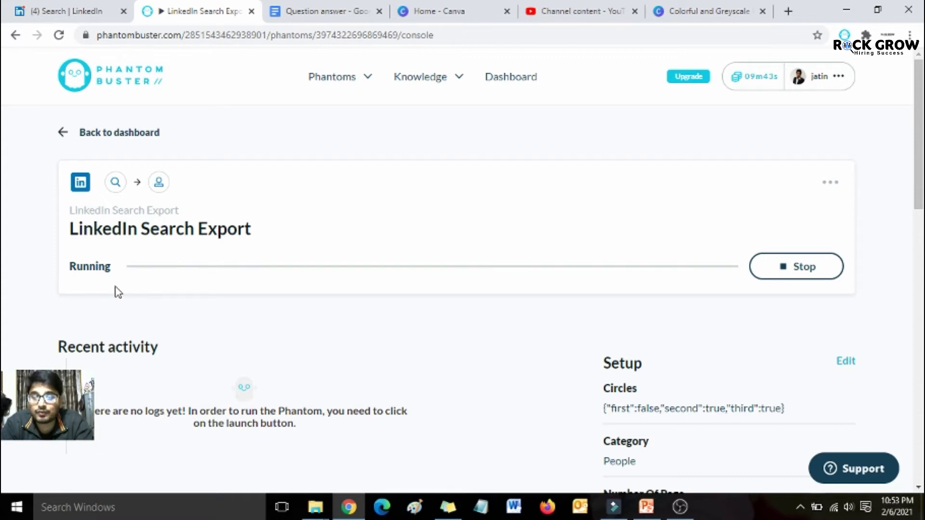
Step: Download result.csv from the Phantom's files and open it in Excel
{"action": "left_click_drag", "start_coordinate": [924, 129], "coordinate": [923, 103]}
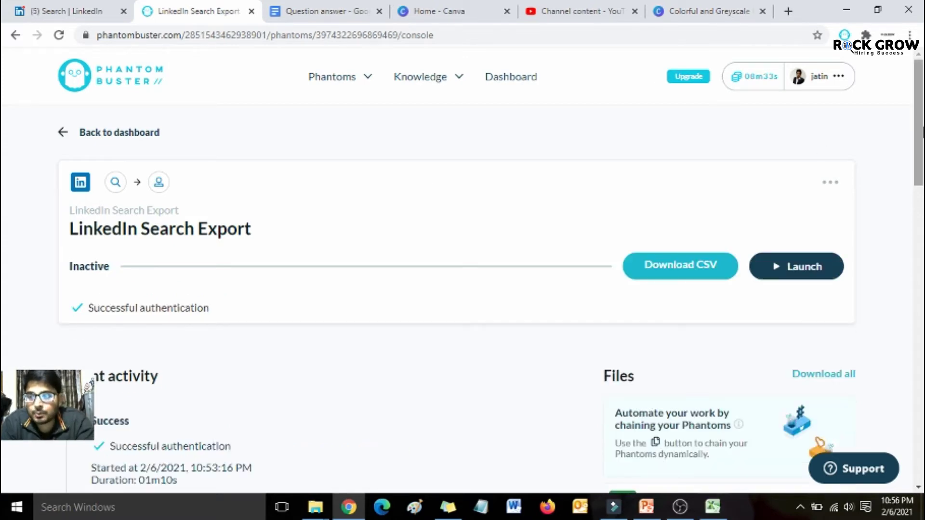
{"action": "left_click_drag", "start_coordinate": [921, 132], "coordinate": [921, 159]}
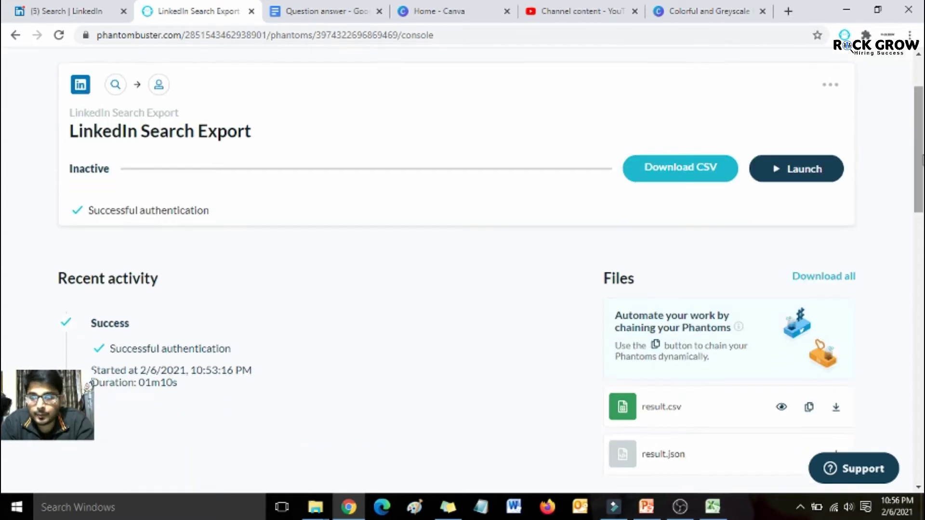
{"action": "scroll", "coordinate": [863, 171], "scroll_direction": "up", "scroll_amount": 1}
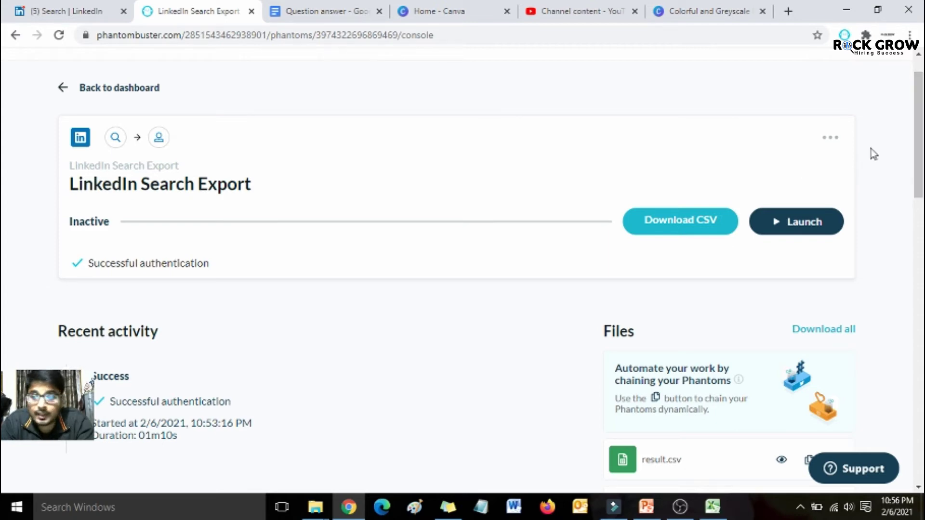
{"action": "left_click_drag", "start_coordinate": [921, 133], "coordinate": [922, 205]}
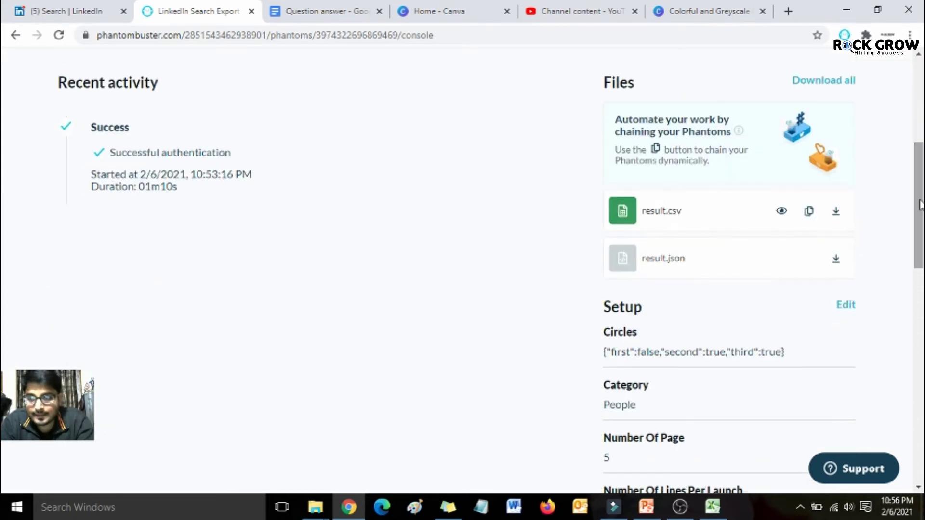
{"action": "left_click", "coordinate": [839, 217]}
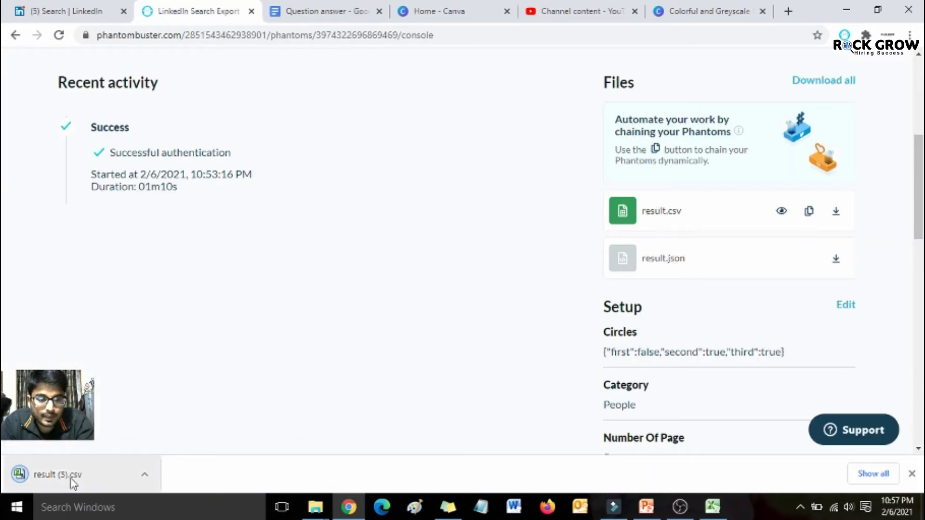
{"action": "left_click", "coordinate": [109, 475]}
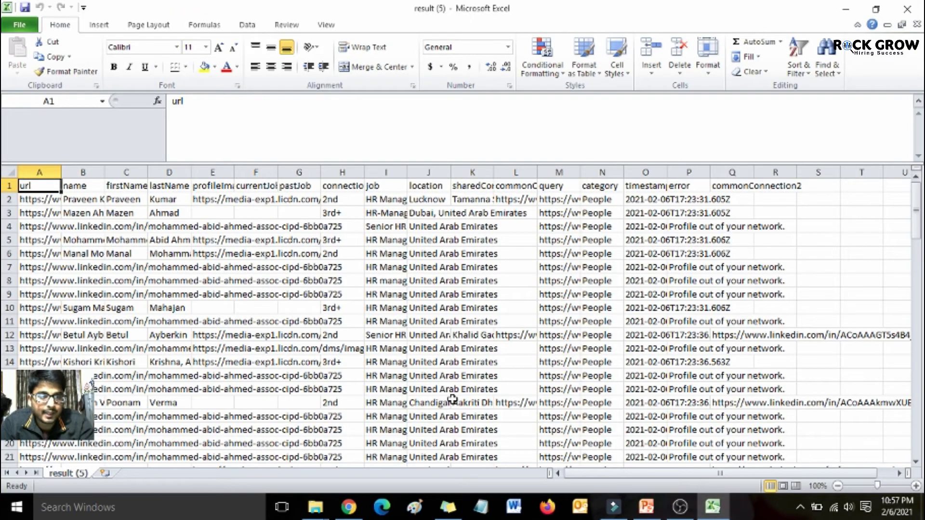
Step: Examine the scraped profile rows in the name and url columns, down to the last record and back to the first
{"action": "key", "text": "Down"}
{"action": "key", "text": "Right"}
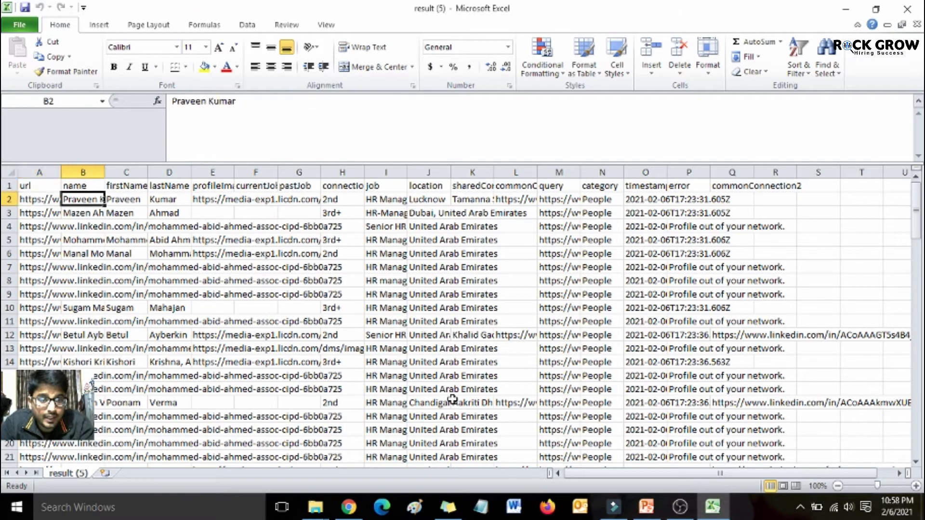
{"action": "key", "text": "Down"}
{"action": "key", "text": "Down"}
{"action": "key", "text": "Down"}
{"action": "key", "text": "Down"}
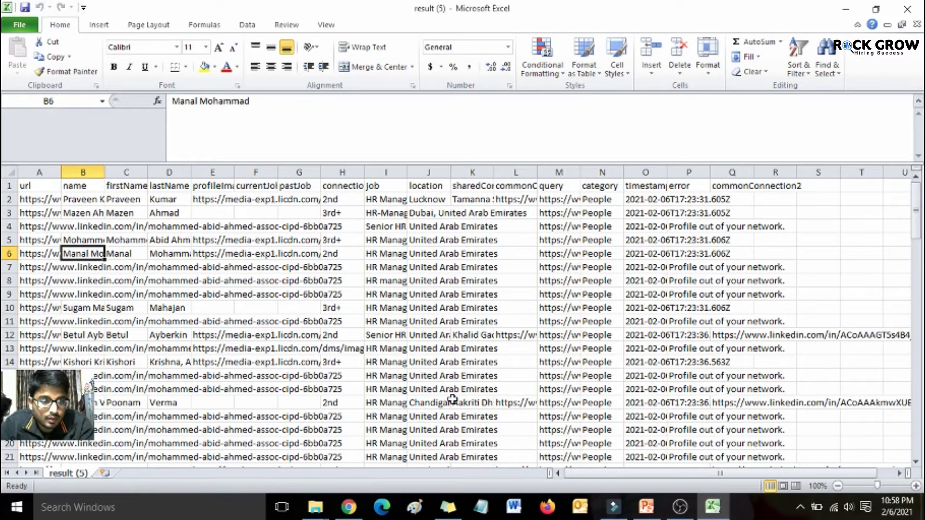
{"action": "key", "text": "Left"}
{"action": "key", "text": "ctrl+Down"}
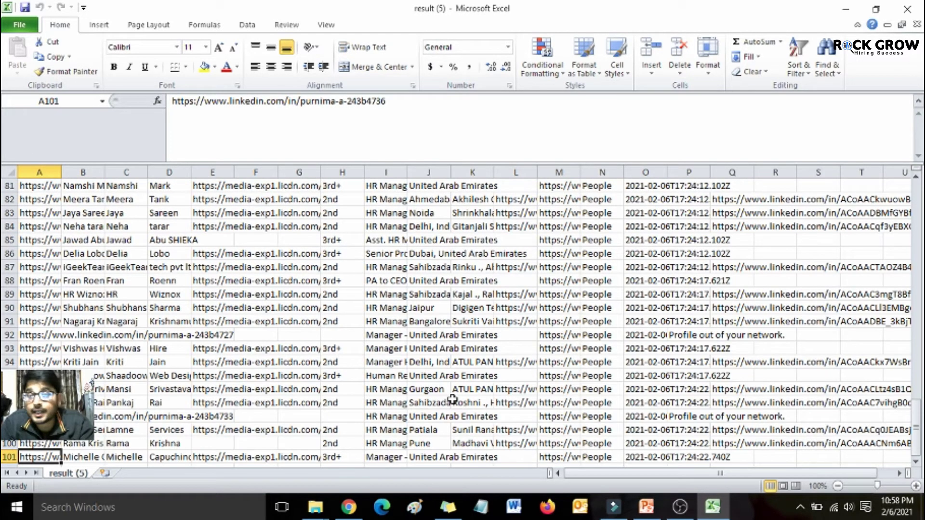
{"action": "key", "text": "Up"}
{"action": "key", "text": "ctrl+Up"}
{"action": "key", "text": "Down"}
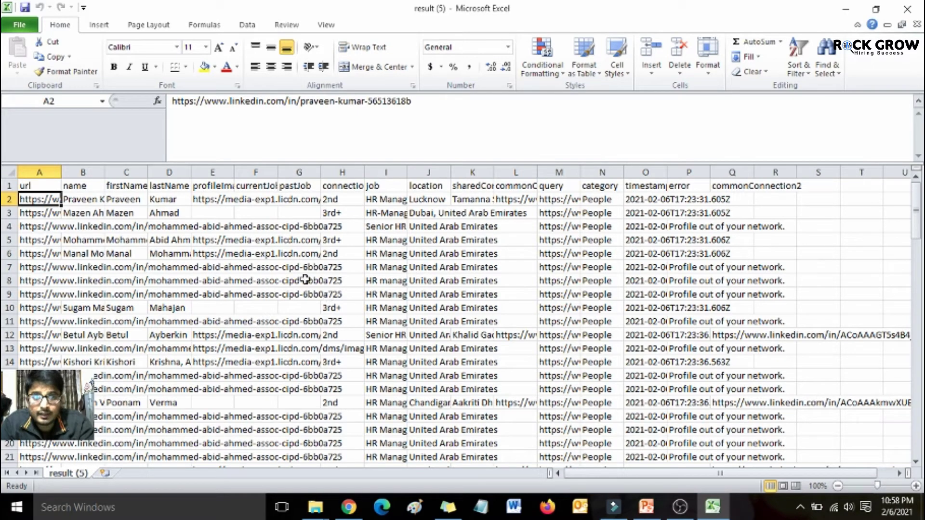
Step: Delete the profileImageUrl, pastJob and connectionDegree columns from the exported sheet
{"action": "left_click", "coordinate": [211, 172]}
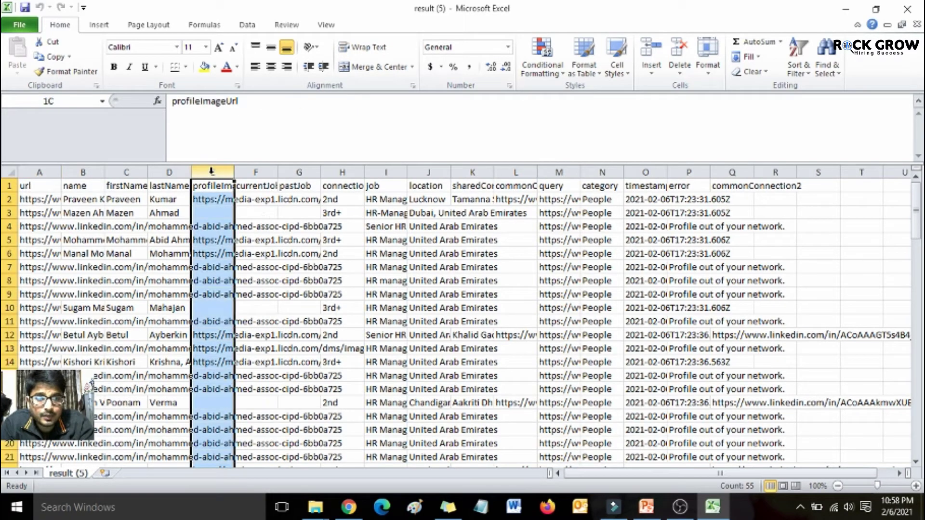
{"action": "left_click", "coordinate": [300, 172], "text": "ctrl"}
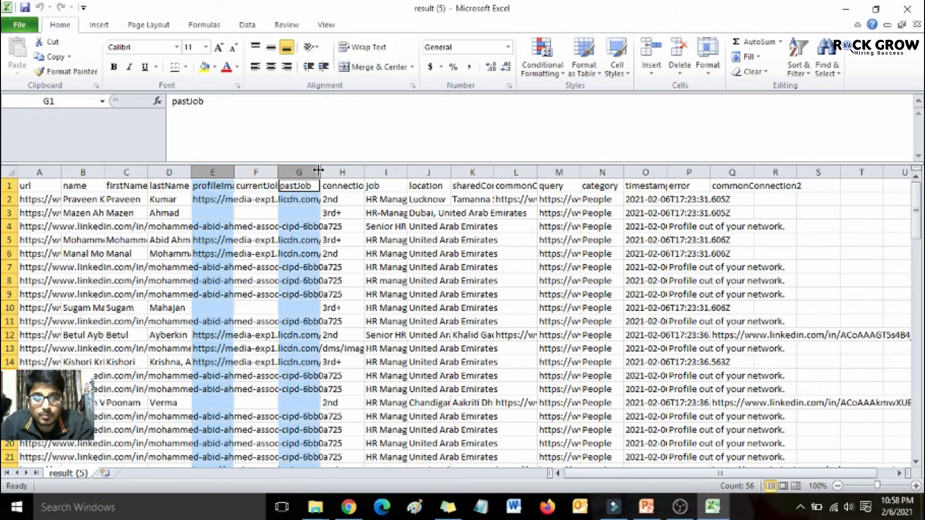
{"action": "left_click", "coordinate": [218, 172]}
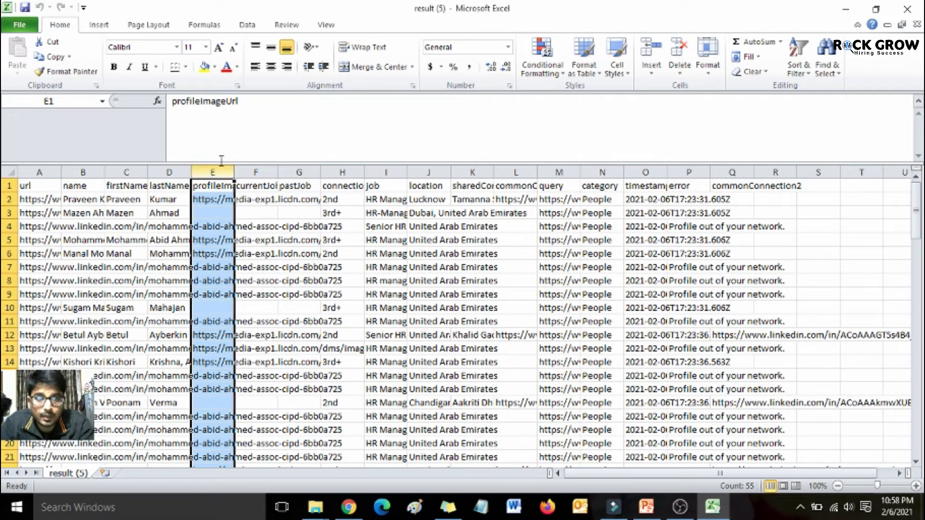
{"action": "left_click", "coordinate": [680, 51]}
{"action": "left_click", "coordinate": [255, 172]}
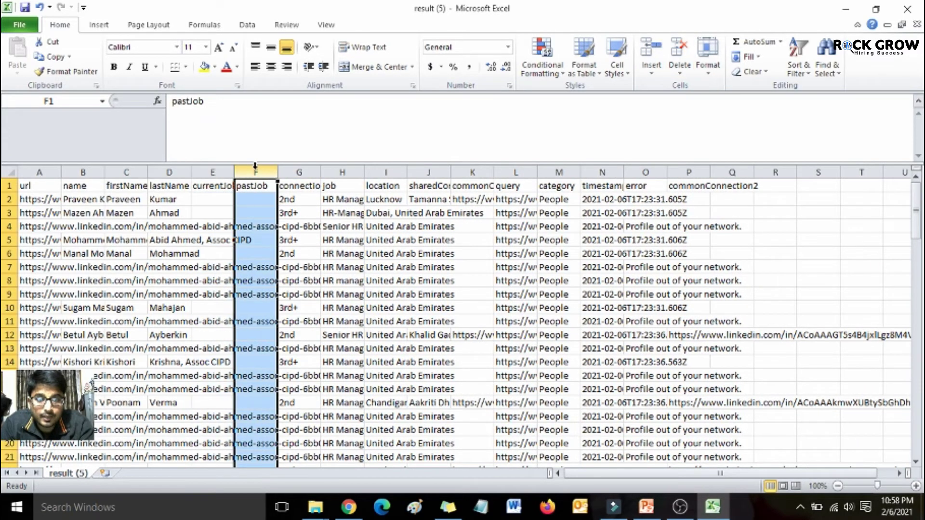
{"action": "left_click", "coordinate": [301, 172], "text": "ctrl"}
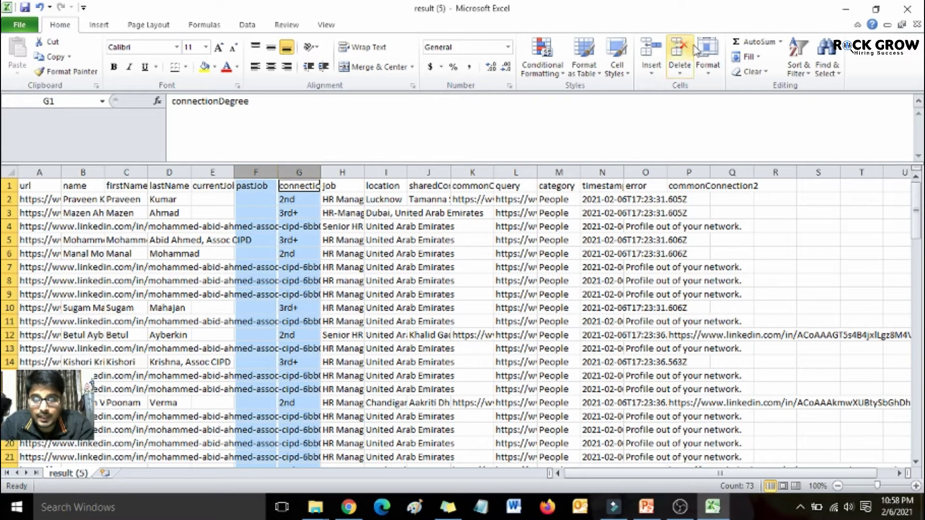
{"action": "left_click", "coordinate": [679, 51]}
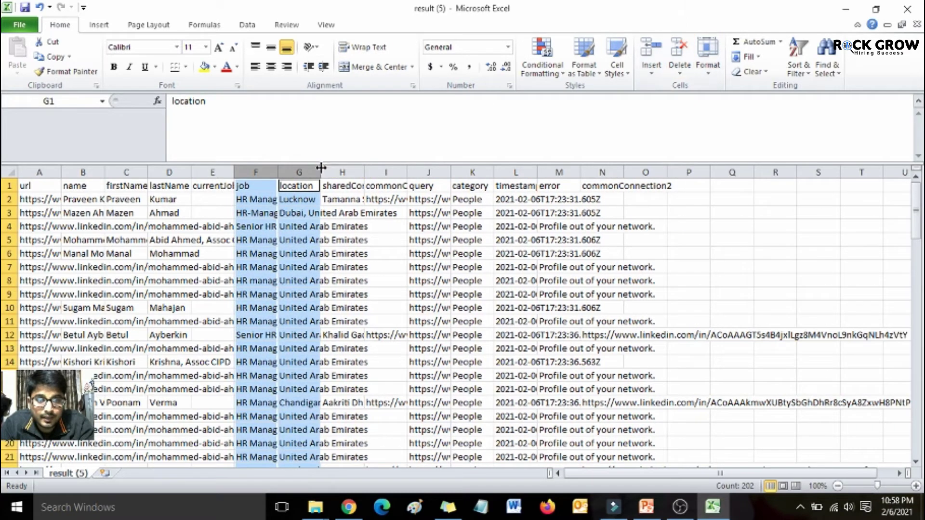
Step: Delete columns H to N: shared connections, commonConnection1, query, category, timestamp, error and commonConnection2
{"action": "left_click", "coordinate": [343, 172]}
{"action": "left_click", "coordinate": [388, 172], "text": "ctrl"}
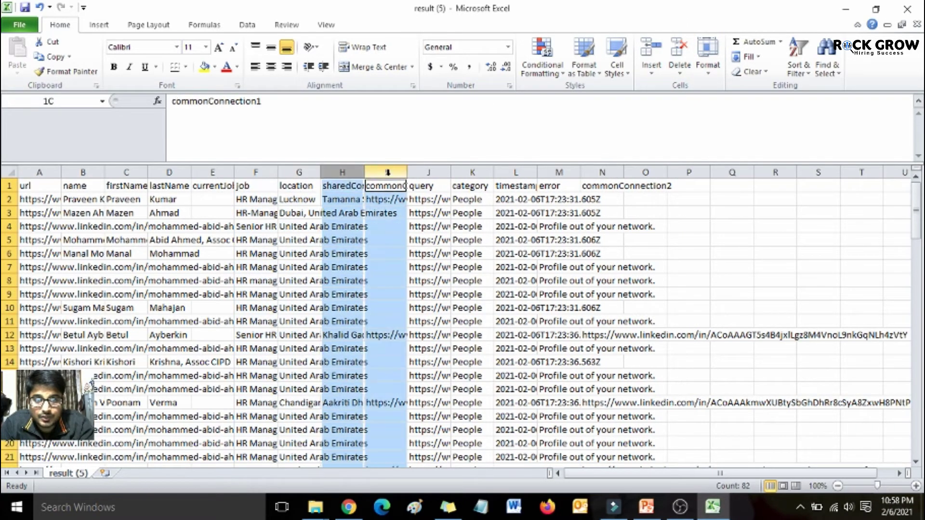
{"action": "left_click", "coordinate": [428, 172], "text": "ctrl"}
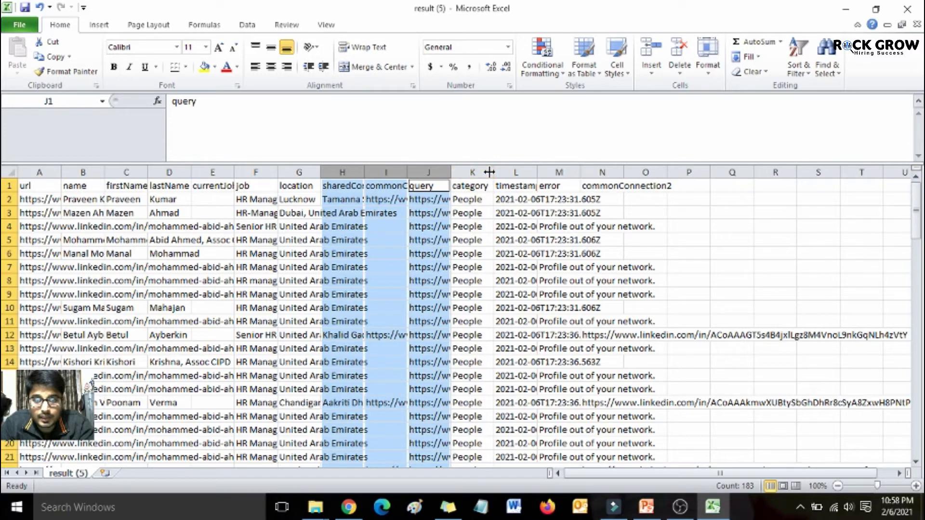
{"action": "left_click", "coordinate": [475, 172], "text": "ctrl"}
{"action": "left_click", "coordinate": [515, 172], "text": "ctrl"}
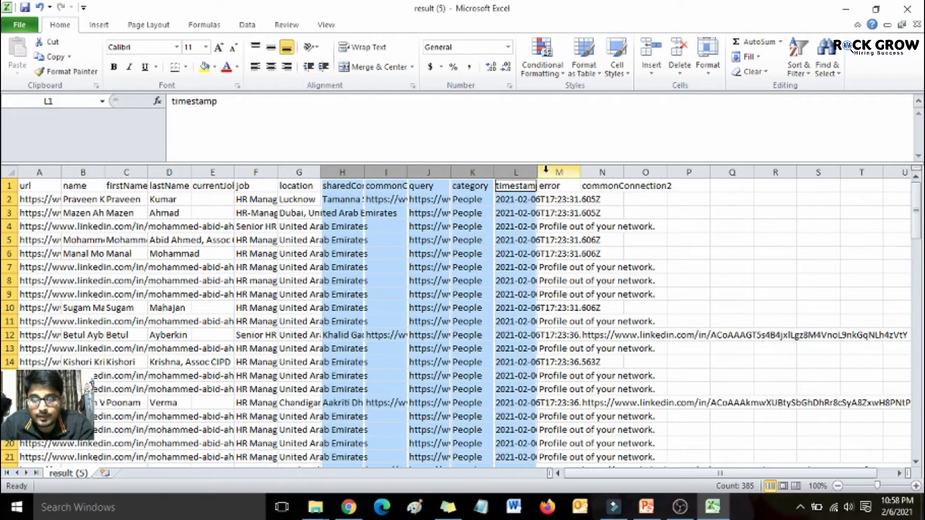
{"action": "left_click", "coordinate": [547, 172], "text": "ctrl"}
{"action": "left_click", "coordinate": [600, 172], "text": "ctrl"}
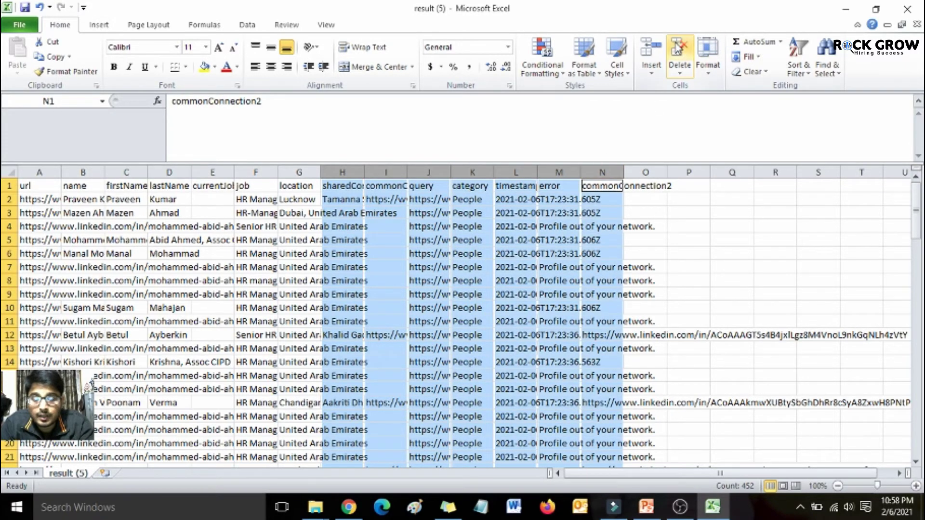
{"action": "left_click", "coordinate": [677, 48]}
Step: Examine the remaining column headings in the cleaned sheet, from job back to url
{"action": "left_click", "coordinate": [297, 226]}
{"action": "key", "text": "Left"}
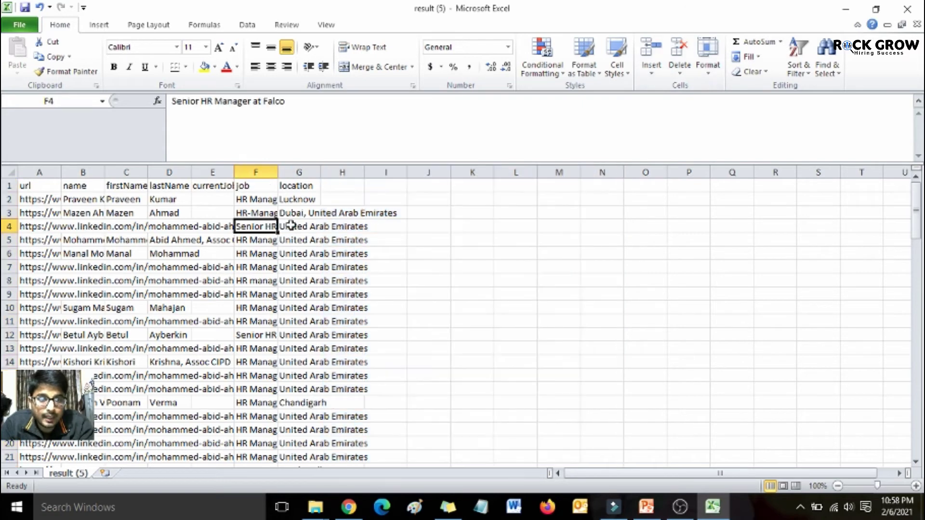
{"action": "key", "text": "Up"}
{"action": "key", "text": "Up"}
{"action": "key", "text": "Up"}
{"action": "key", "text": "Left"}
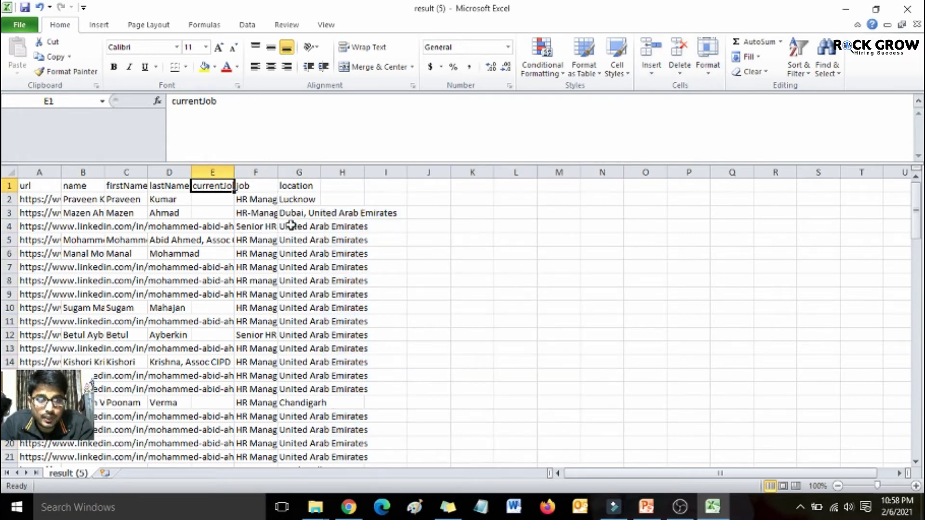
{"action": "key", "text": "Left"}
{"action": "key", "text": "Left"}
{"action": "key", "text": "Left"}
{"action": "key", "text": "Left"}
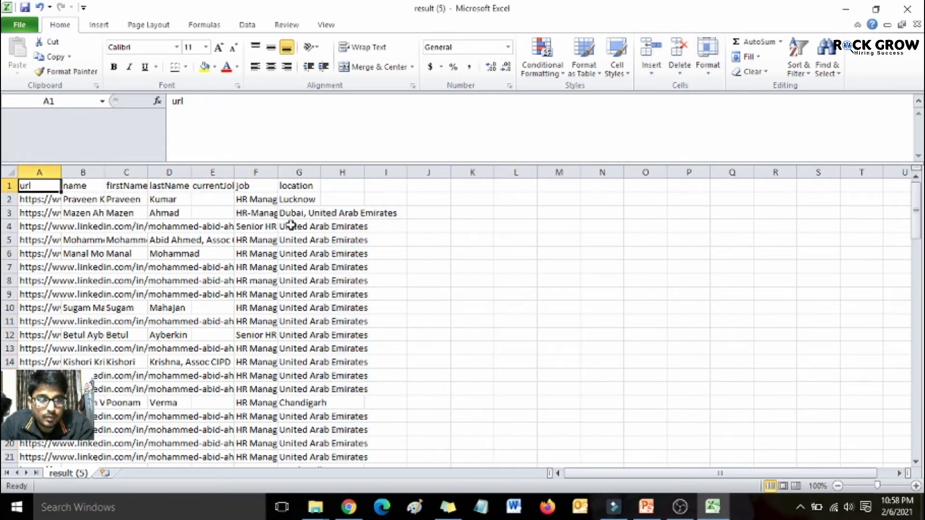
{"action": "key", "text": "ctrl+shift+End"}
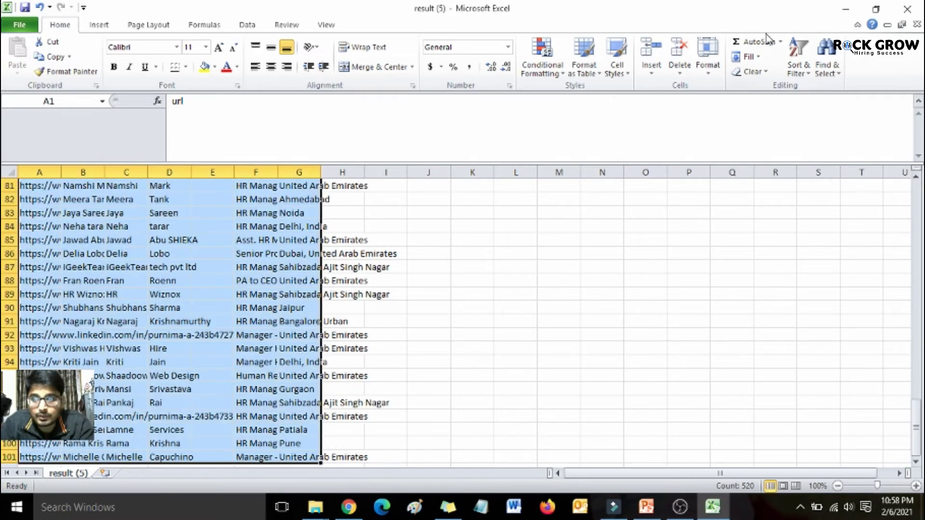
{"action": "left_click", "coordinate": [717, 63]}
{"action": "left_click", "coordinate": [295, 259]}
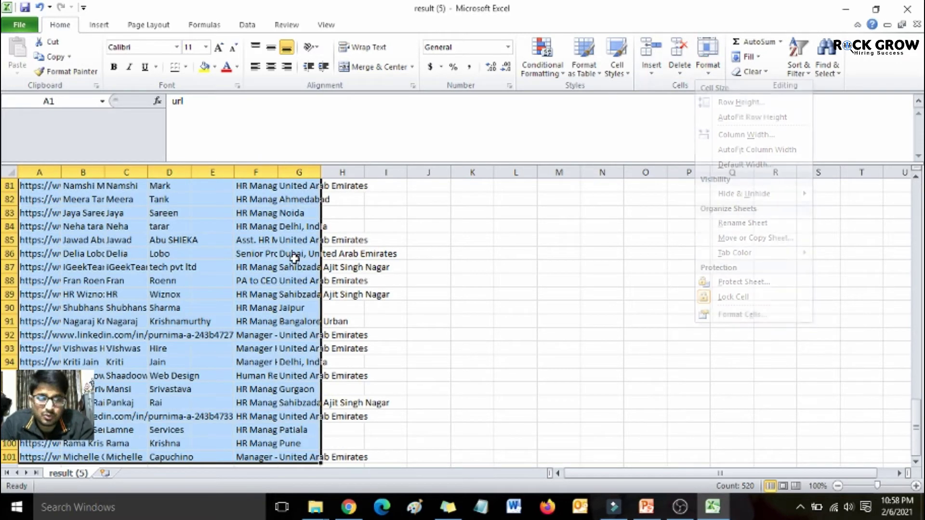
{"action": "left_click", "coordinate": [273, 254]}
Step: Check the cells under the currentJob heading and delete that column
{"action": "key", "text": "ctrl+Up"}
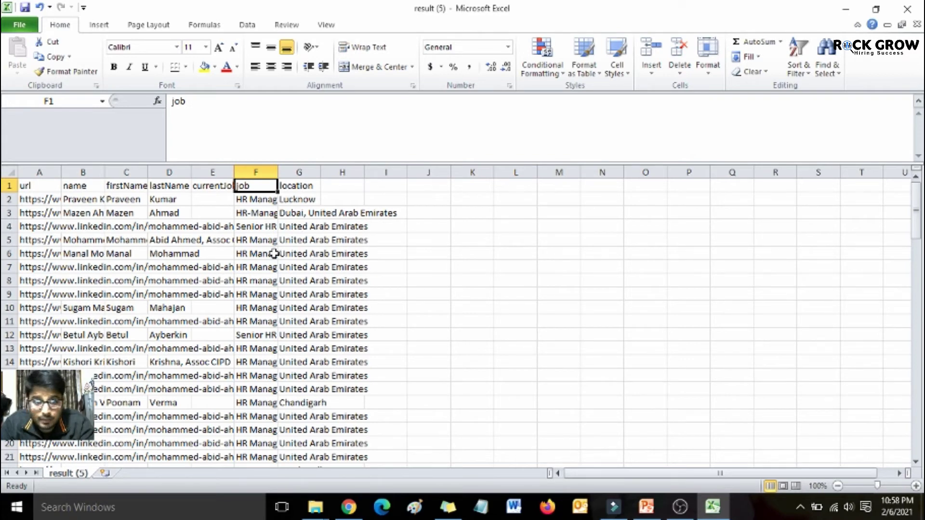
{"action": "key", "text": "Left"}
{"action": "key", "text": "Down"}
{"action": "key", "text": "Down"}
{"action": "key", "text": "Down"}
{"action": "key", "text": "Down"}
{"action": "key", "text": "Down"}
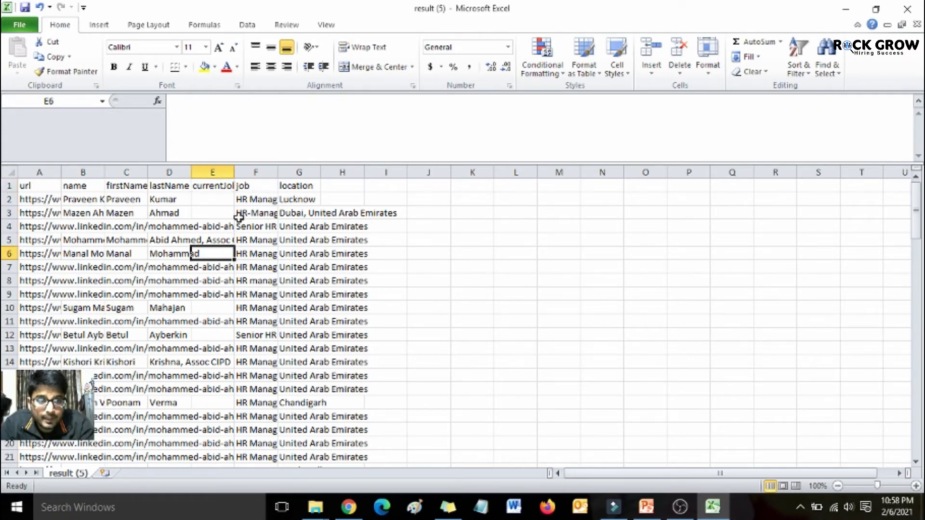
{"action": "left_click", "coordinate": [213, 172]}
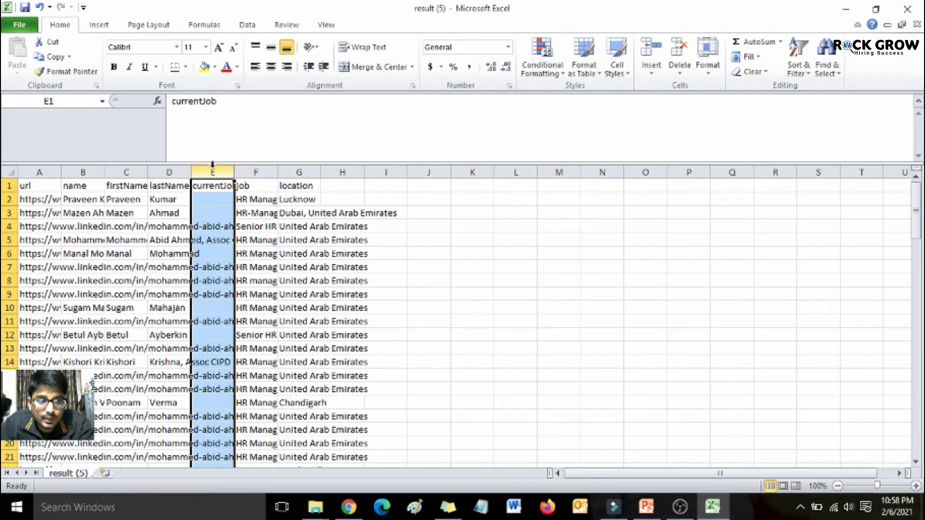
{"action": "left_click", "coordinate": [679, 46]}
{"action": "left_click", "coordinate": [216, 211]}
Step: Review the first record's url, name, firstName, lastName, job and location entries against their column headings
{"action": "key", "text": "Left"}
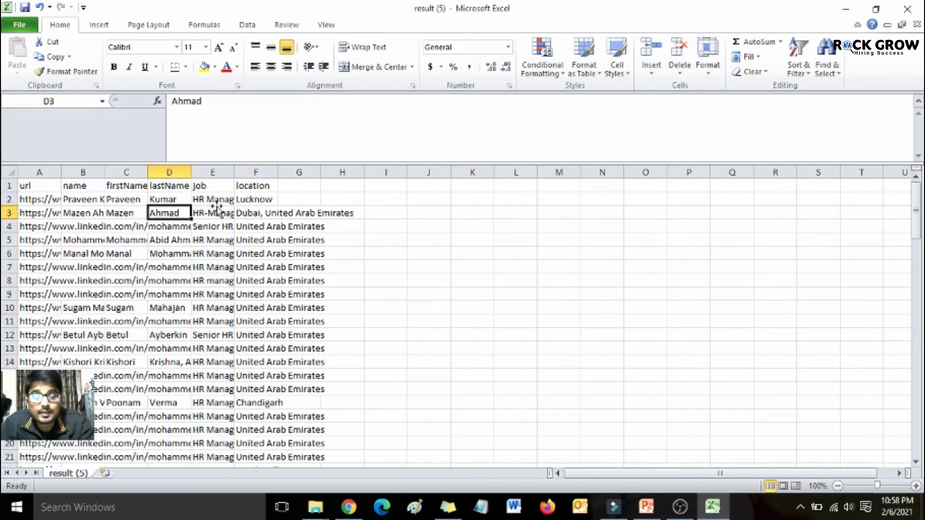
{"action": "key", "text": "Left"}
{"action": "key", "text": "Left"}
{"action": "key", "text": "Left"}
{"action": "key", "text": "Up"}
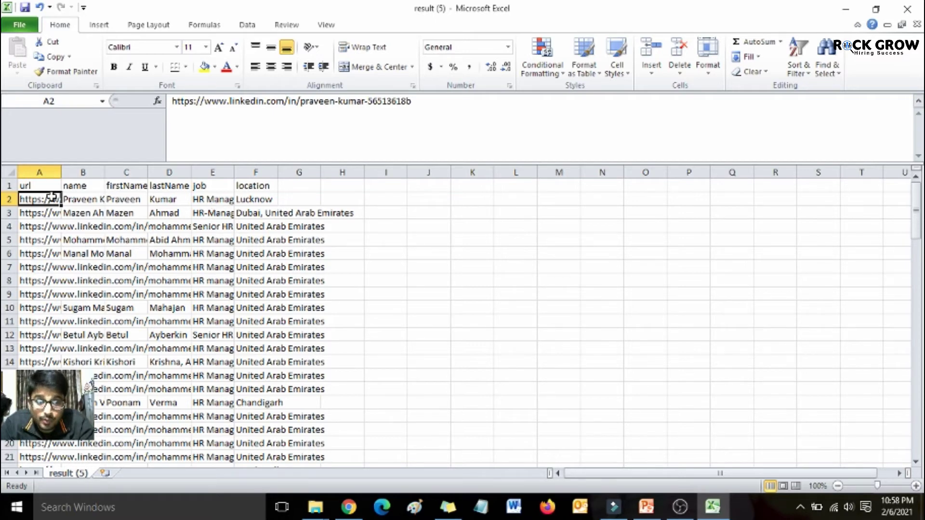
{"action": "left_click", "coordinate": [72, 203]}
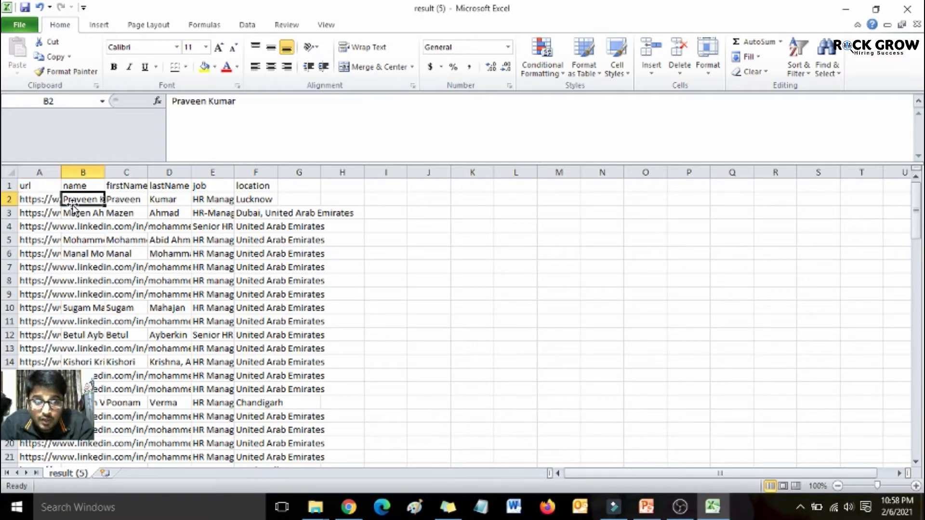
{"action": "key", "text": "Right"}
{"action": "key", "text": "Up"}
{"action": "key", "text": "Down"}
{"action": "key", "text": "Right"}
{"action": "key", "text": "Up"}
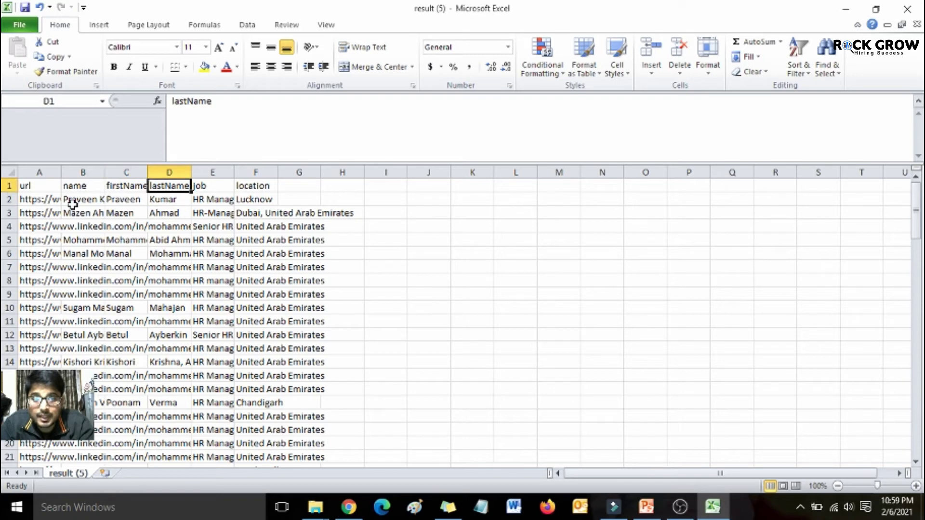
{"action": "key", "text": "Down"}
{"action": "key", "text": "Right"}
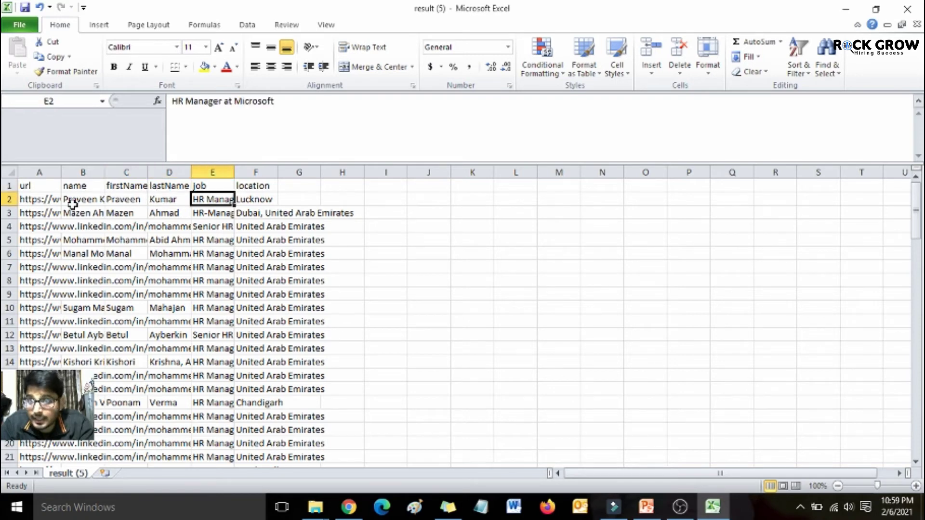
{"action": "key", "text": "Up"}
{"action": "key", "text": "Down"}
{"action": "key", "text": "Right"}
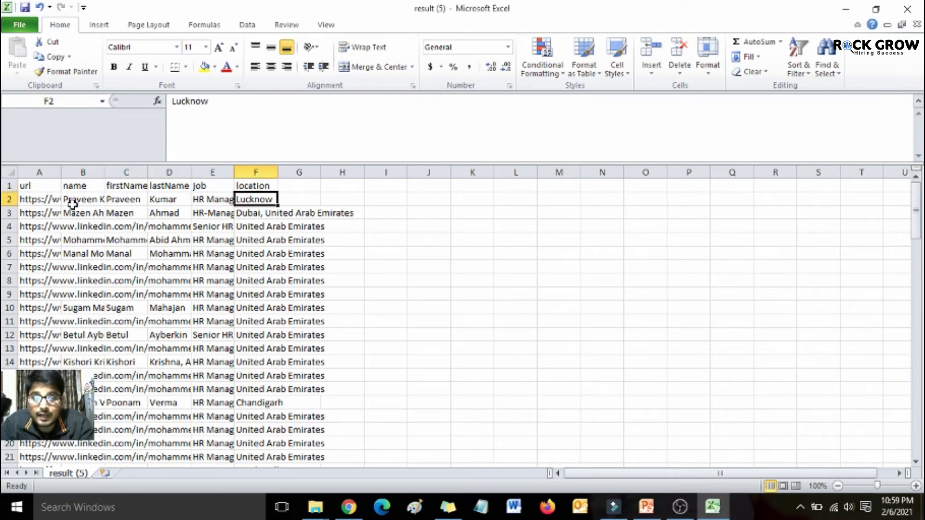
{"action": "key", "text": "Up"}
{"action": "key", "text": "Down"}
{"action": "key", "text": "Left"}
{"action": "key", "text": "Home"}
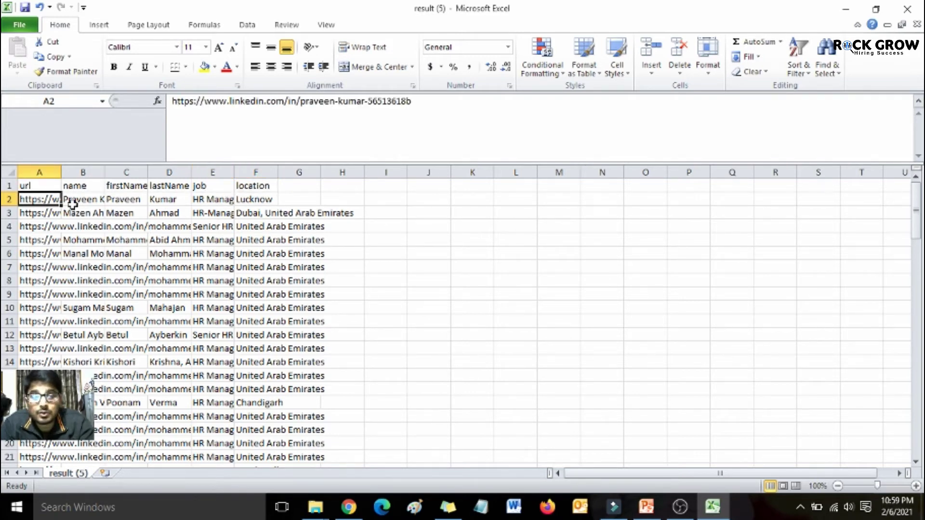
Step: Select the profile URLs from A2 down to the last record to check their count, and return to A2
{"action": "key", "text": "shift+Down"}
{"action": "key", "text": "ctrl+shift+Down"}
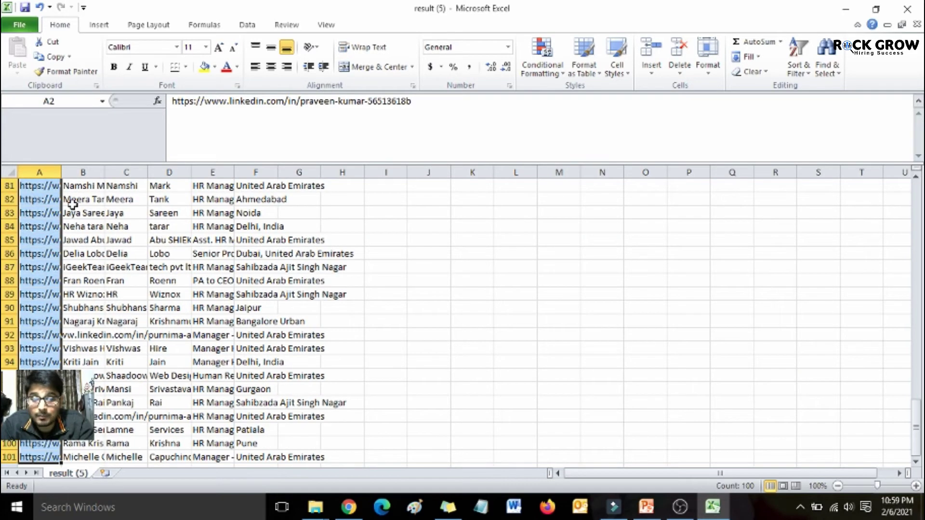
{"action": "key", "text": "ctrl+Home"}
{"action": "key", "text": "Down"}
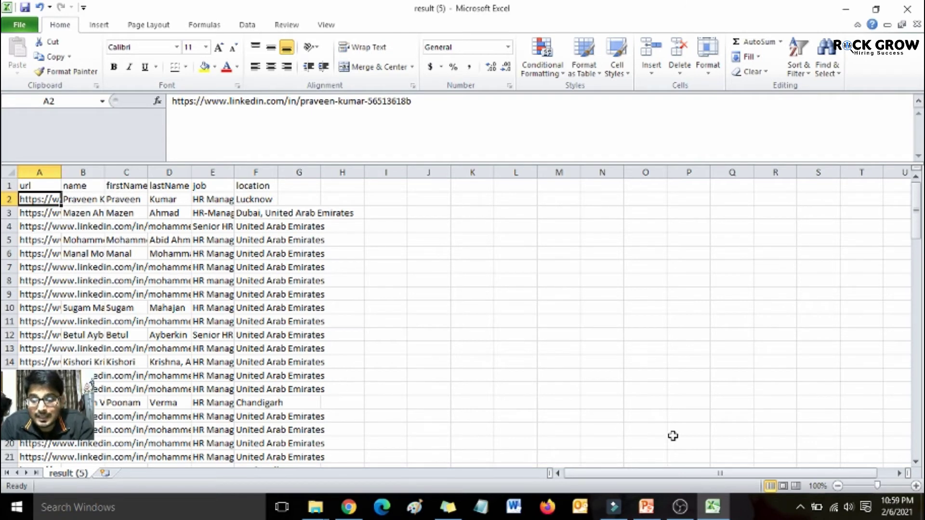
Step: Switch to the PowerPoint brochure and read the company extraction point on the Lead Generation slide
{"action": "left_click", "coordinate": [646, 507]}
{"action": "left_click", "coordinate": [154, 162]}
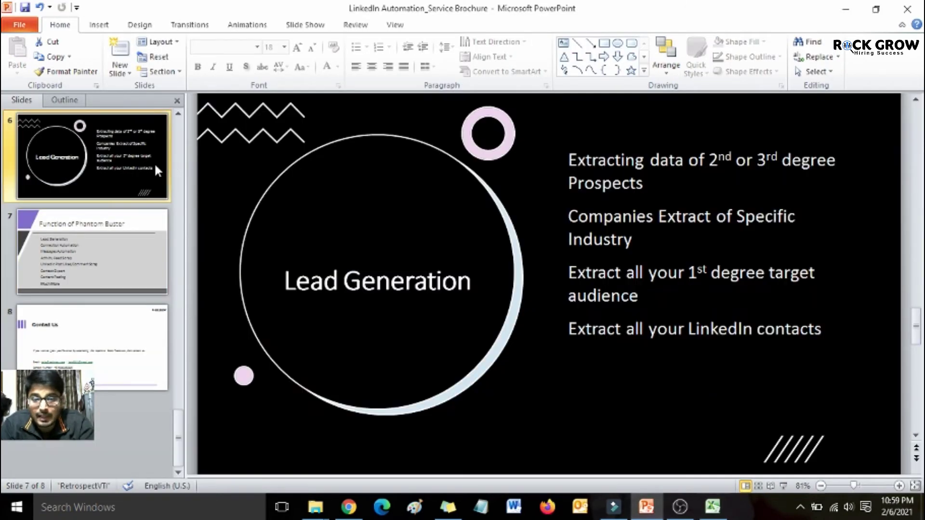
{"action": "left_click", "coordinate": [632, 239]}
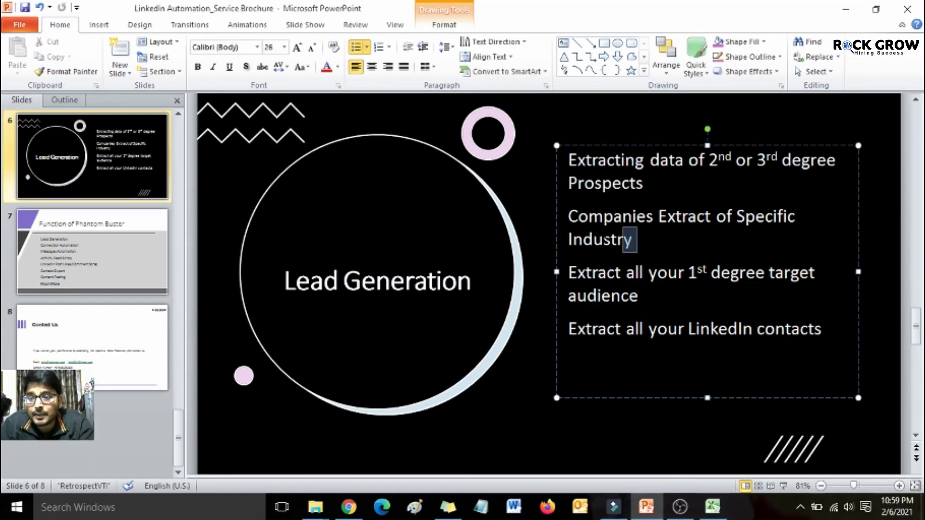
{"action": "left_click_drag", "start_coordinate": [632, 238], "coordinate": [570, 218]}
{"action": "left_click", "coordinate": [603, 237]}
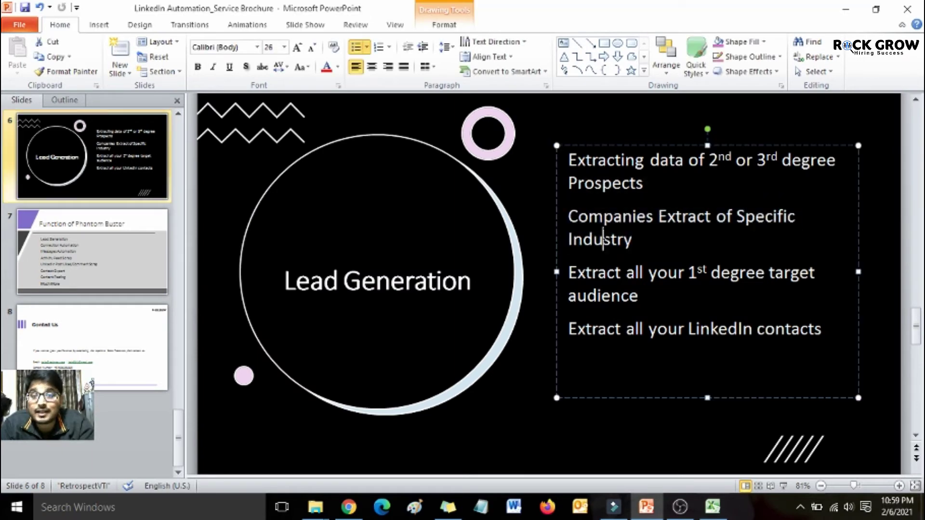
Step: Switch to the LinkedIn people search in Chrome, clear the HR Manager title filter and show the results
{"action": "key", "text": "alt+Tab"}
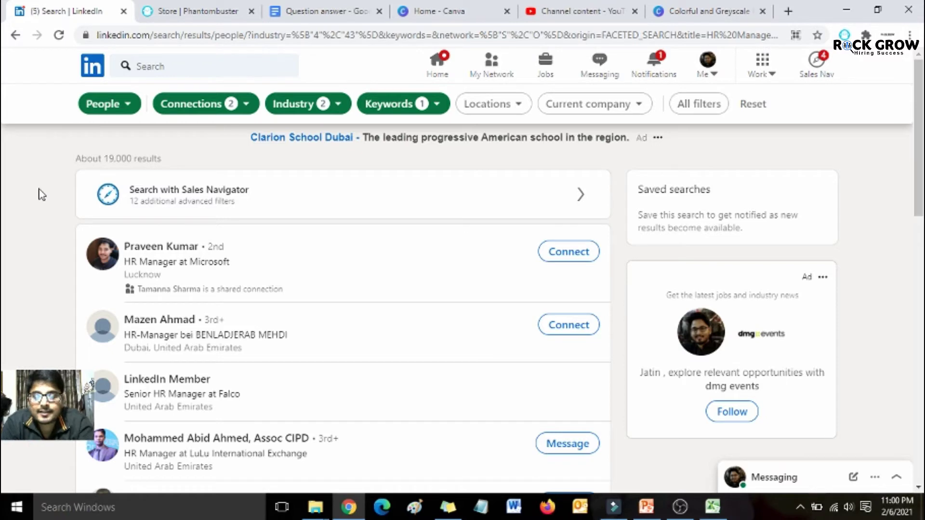
{"action": "left_click", "coordinate": [381, 104]}
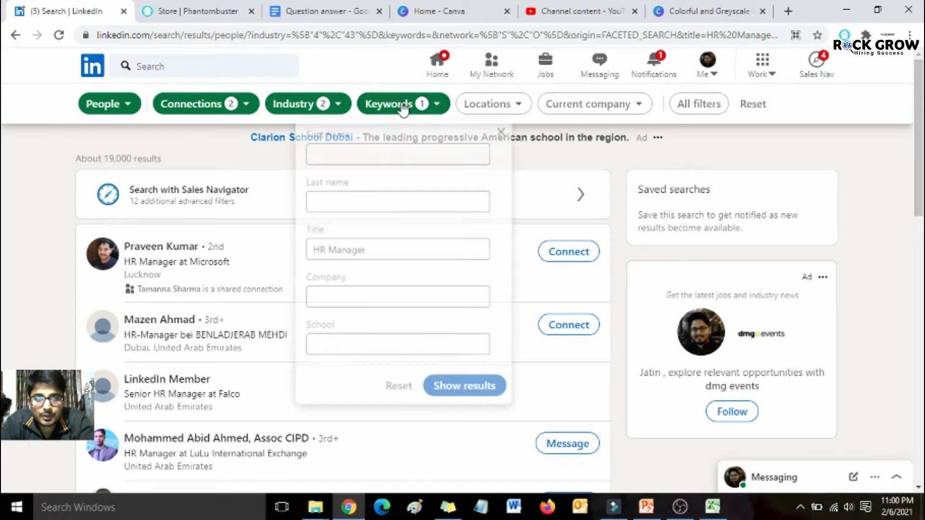
{"action": "left_click", "coordinate": [377, 254]}
{"action": "key", "text": "ctrl+a"}
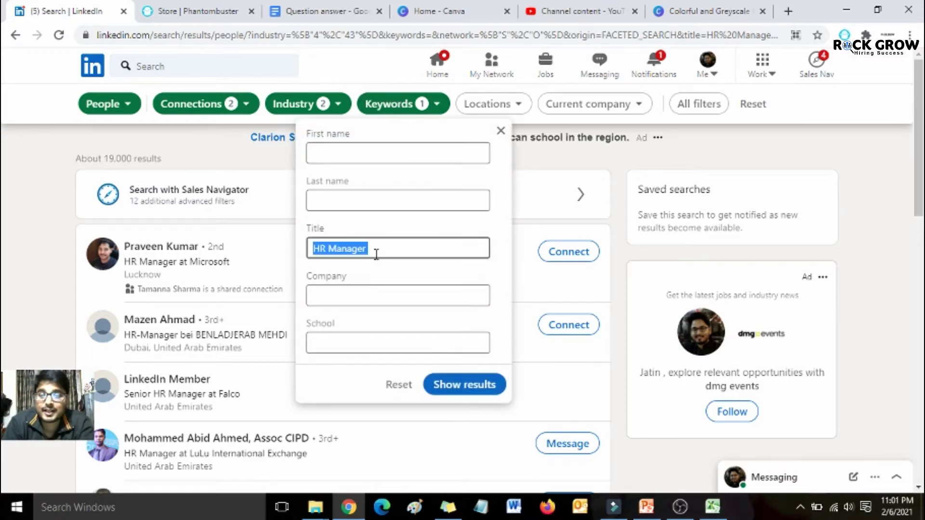
{"action": "key", "text": "BackSpace"}
{"action": "left_click", "coordinate": [469, 388]}
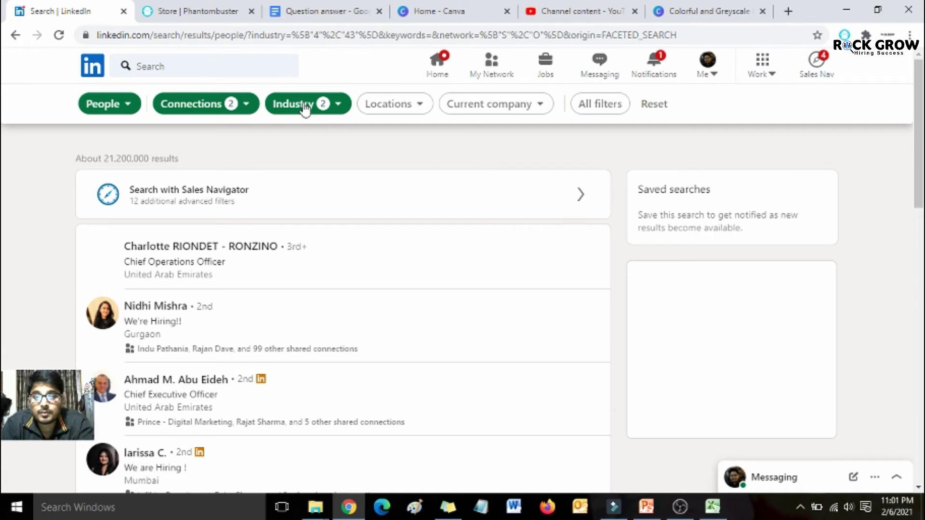
Step: Check the current industry filter and change the search category from People to Companies
{"action": "left_click", "coordinate": [304, 110]}
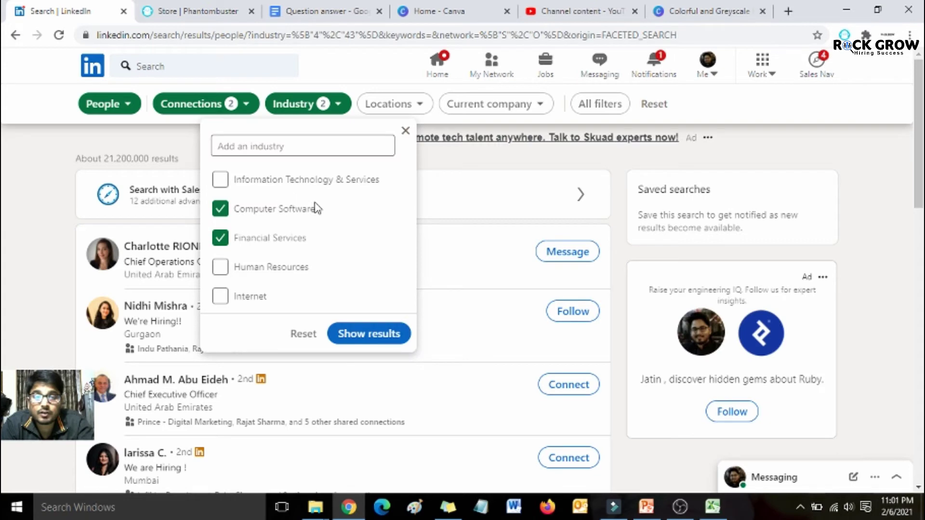
{"action": "left_click", "coordinate": [134, 102]}
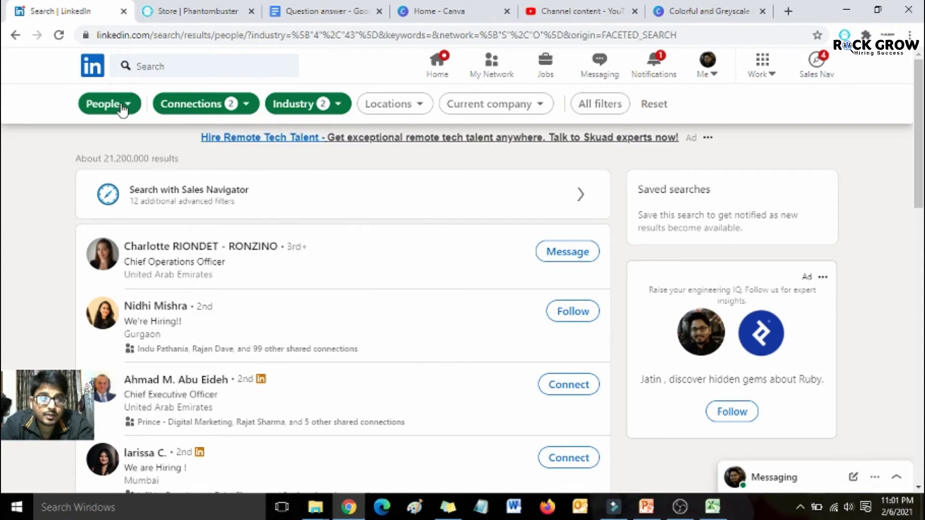
{"action": "left_click", "coordinate": [130, 107]}
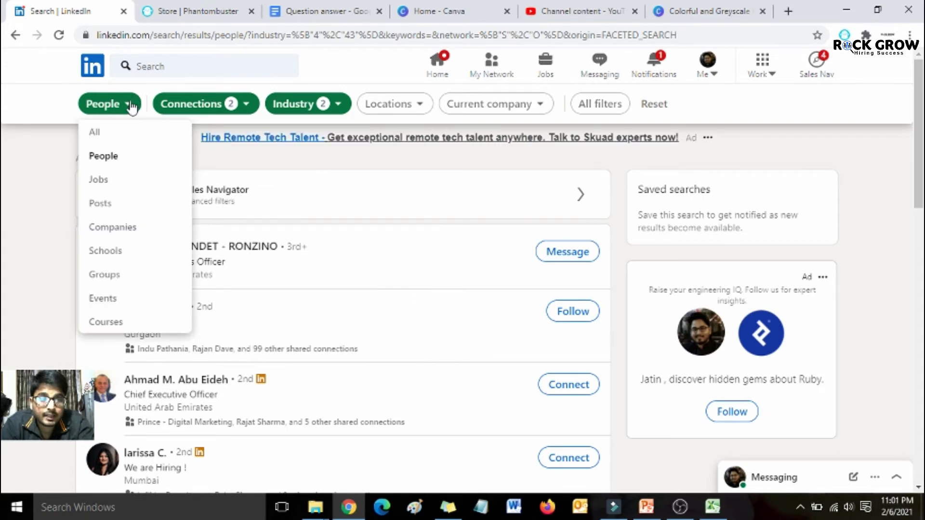
{"action": "left_click", "coordinate": [116, 230]}
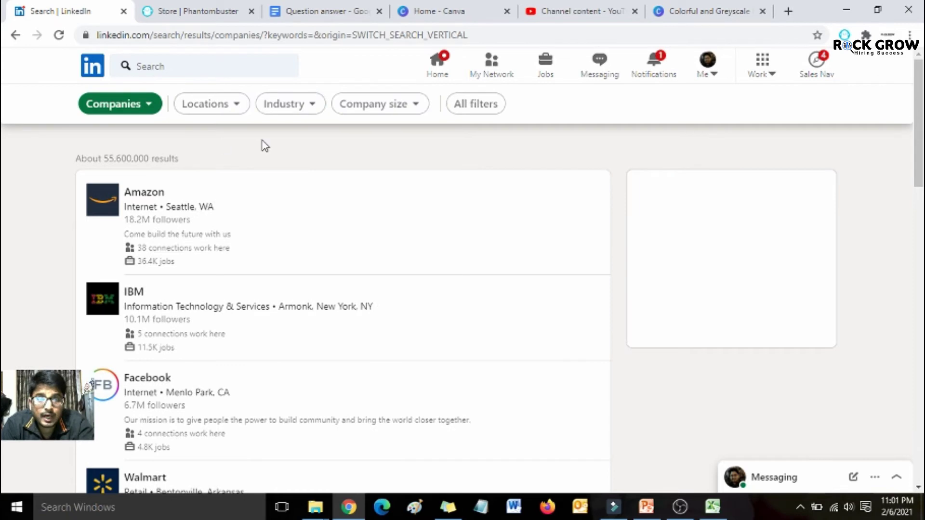
Step: Filter the company search by the Financial Services and Staffing & Recruiting industries
{"action": "left_click", "coordinate": [283, 114]}
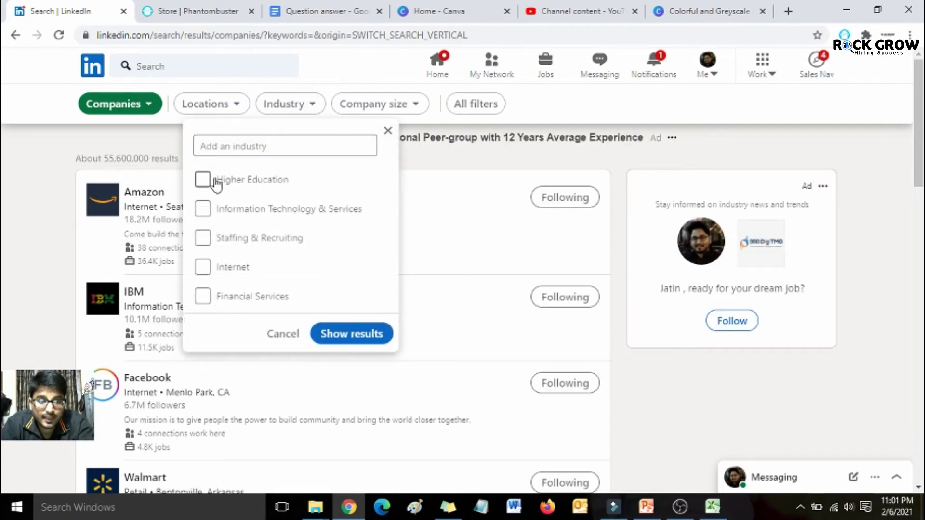
{"action": "left_click", "coordinate": [203, 298]}
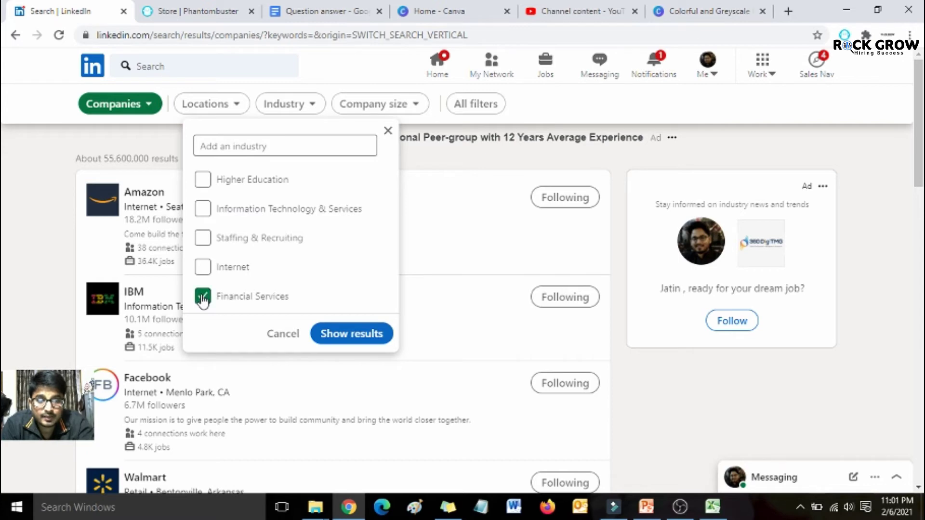
{"action": "left_click", "coordinate": [204, 240]}
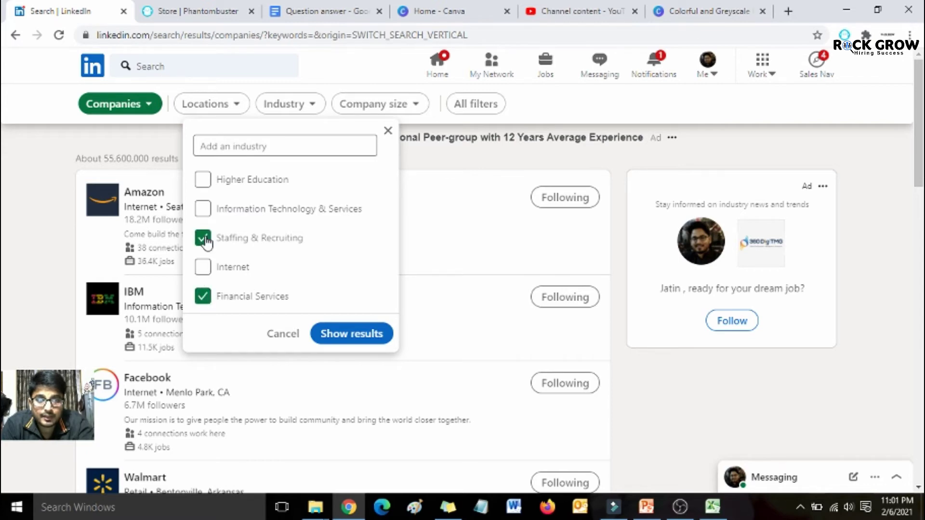
{"action": "left_click", "coordinate": [345, 334]}
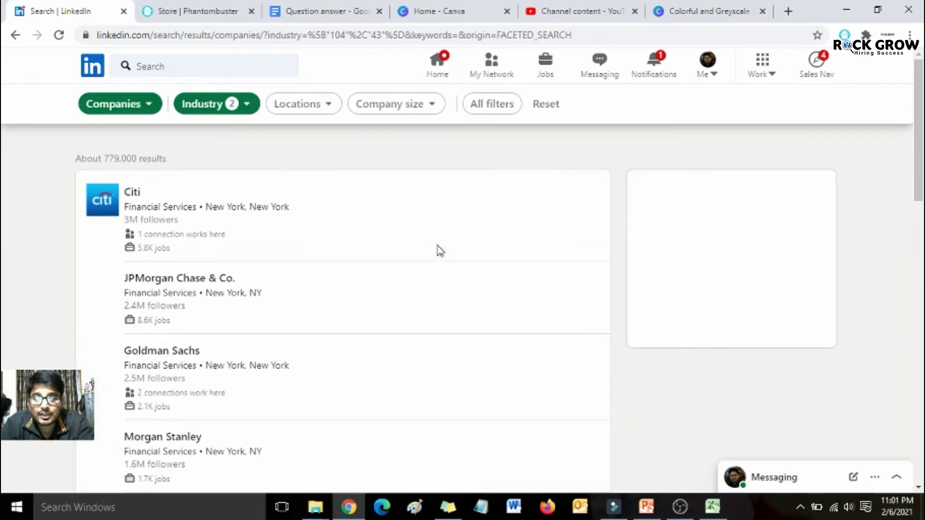
Step: Limit the company results to organisations with 10,001+ employees
{"action": "left_click", "coordinate": [423, 108]}
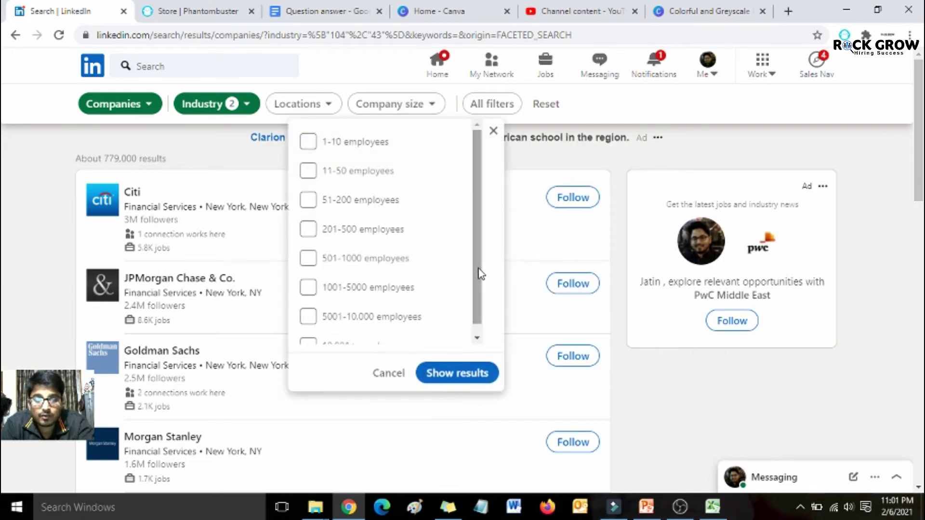
{"action": "left_click_drag", "start_coordinate": [478, 268], "coordinate": [474, 311]}
{"action": "left_click", "coordinate": [309, 336]}
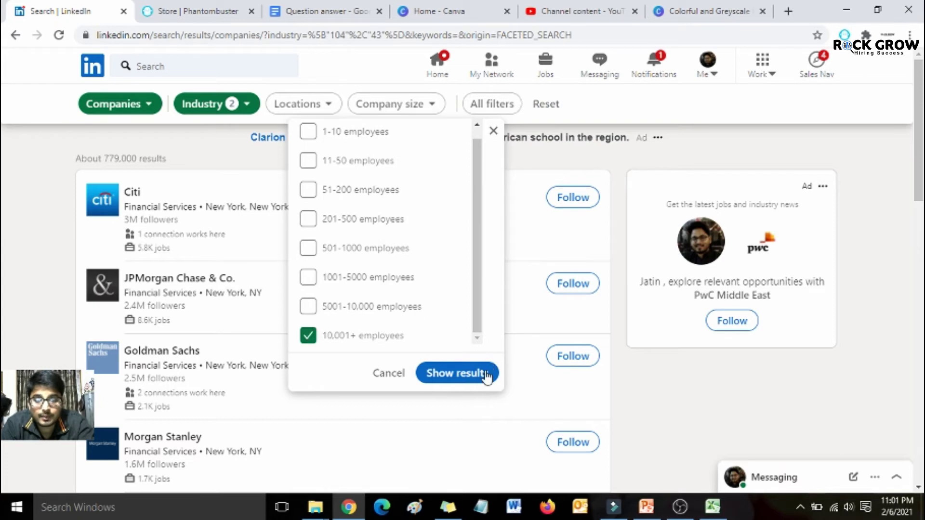
{"action": "left_click", "coordinate": [428, 374]}
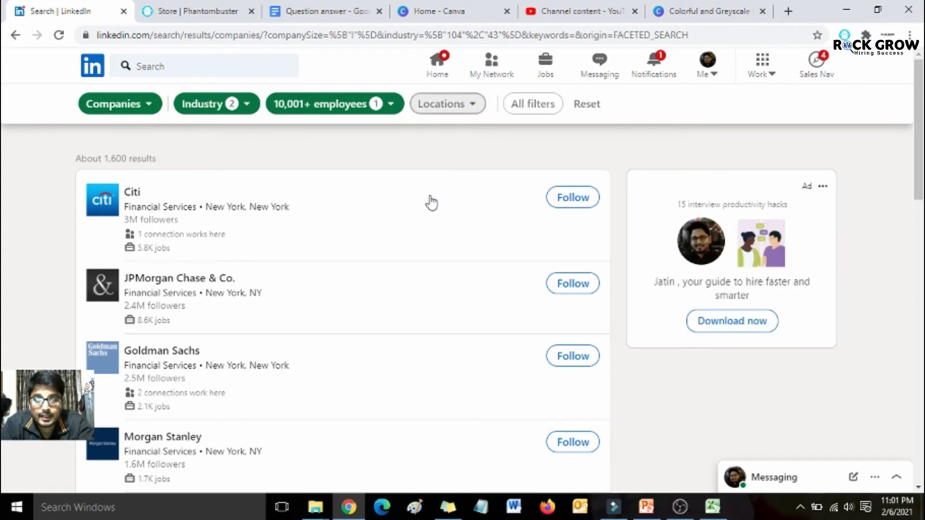
Step: Limit the company search to organisations located in North America and look over the results
{"action": "left_click", "coordinate": [470, 105]}
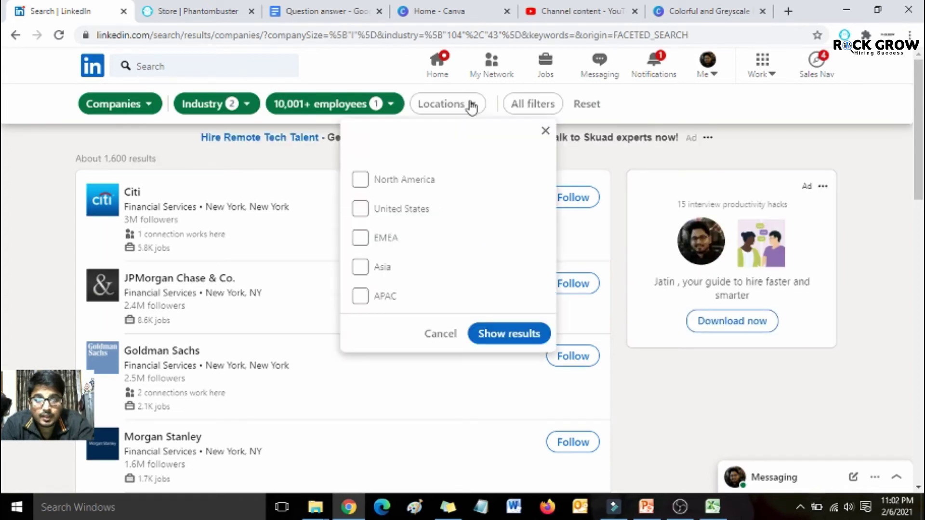
{"action": "left_click", "coordinate": [361, 181]}
{"action": "left_click", "coordinate": [516, 335]}
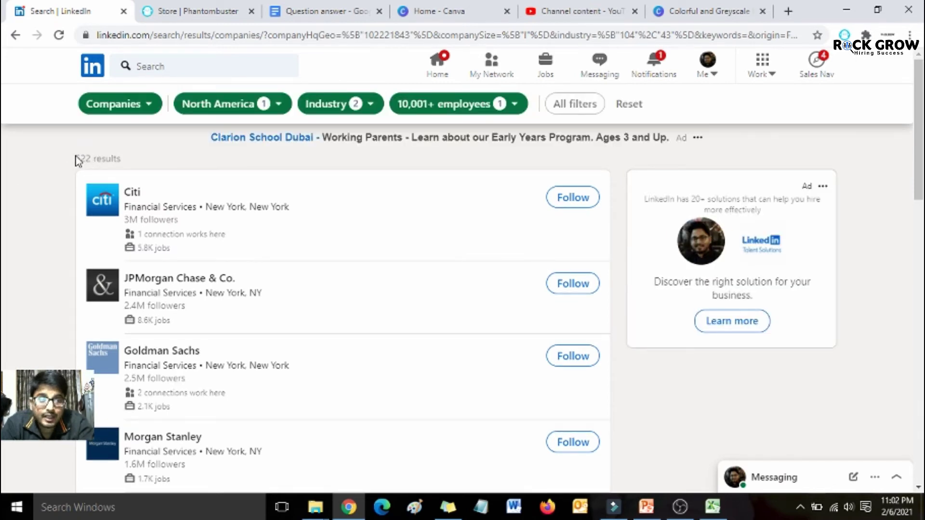
{"action": "scroll", "coordinate": [12, 308], "scroll_direction": "down", "scroll_amount": 6}
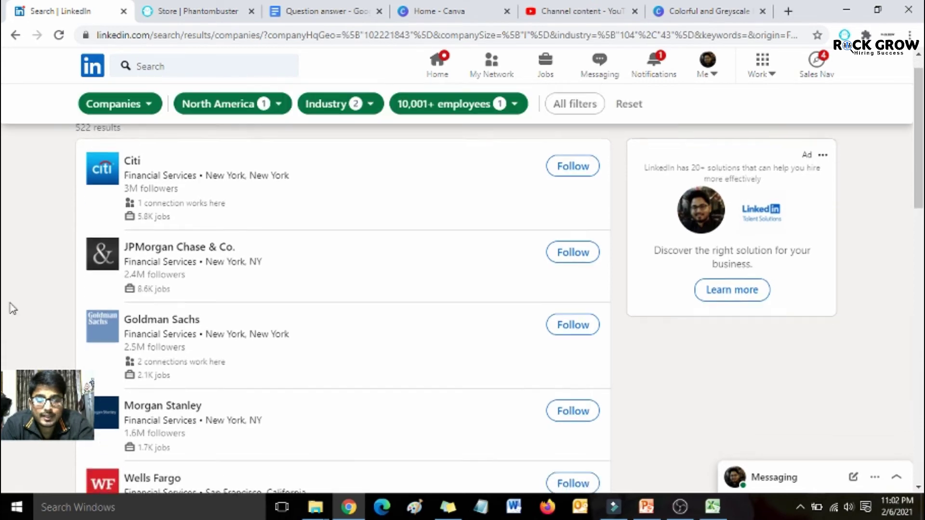
{"action": "scroll", "coordinate": [12, 309], "scroll_direction": "up", "scroll_amount": 4}
{"action": "scroll", "coordinate": [12, 309], "scroll_direction": "up", "scroll_amount": 2}
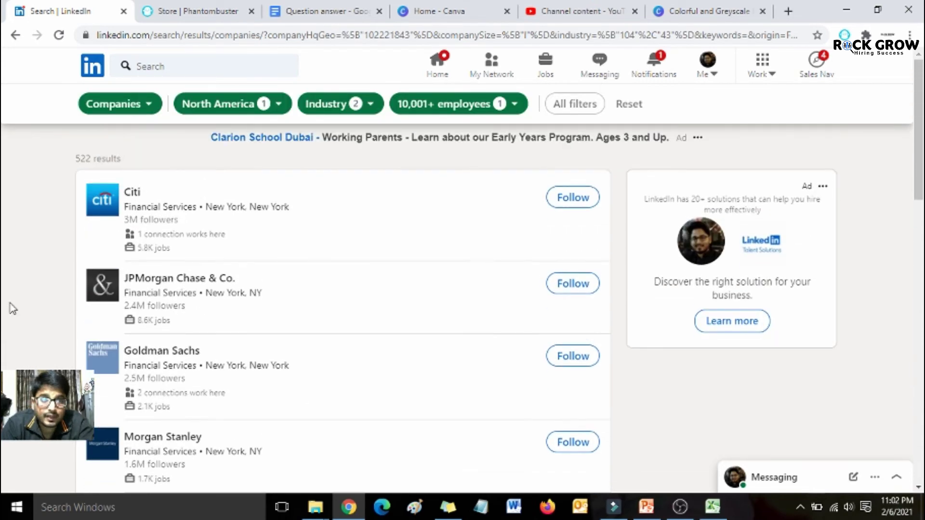
Step: Switch to Phantombuster, start the LinkedIn Search Export phantom and save its connection using the LinkedIn session cookie
{"action": "left_click", "coordinate": [199, 11]}
{"action": "mouse_move", "coordinate": [359, 82]}
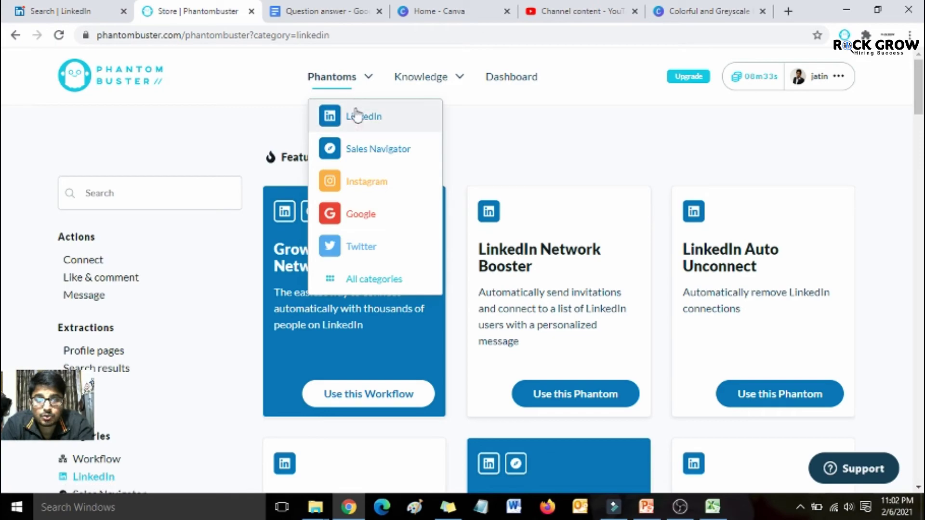
{"action": "scroll", "coordinate": [897, 164], "scroll_direction": "down", "scroll_amount": 6}
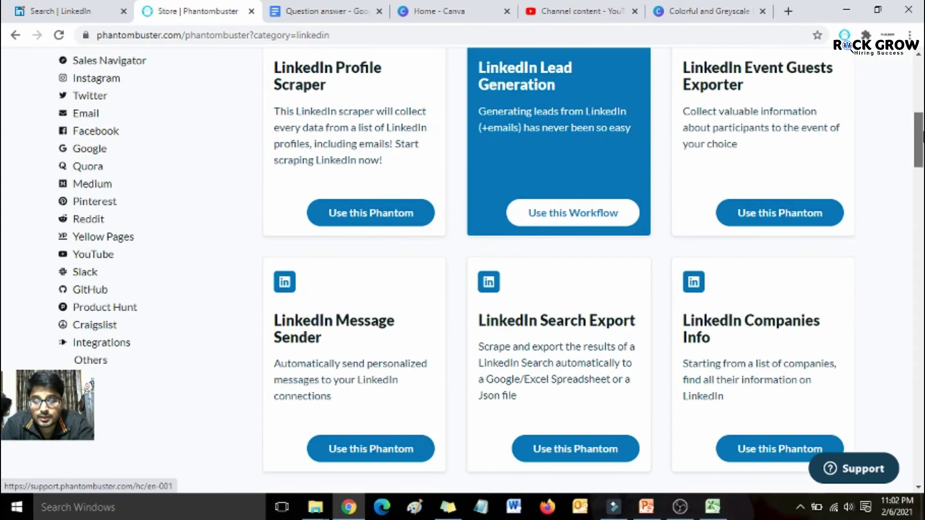
{"action": "left_click", "coordinate": [570, 345]}
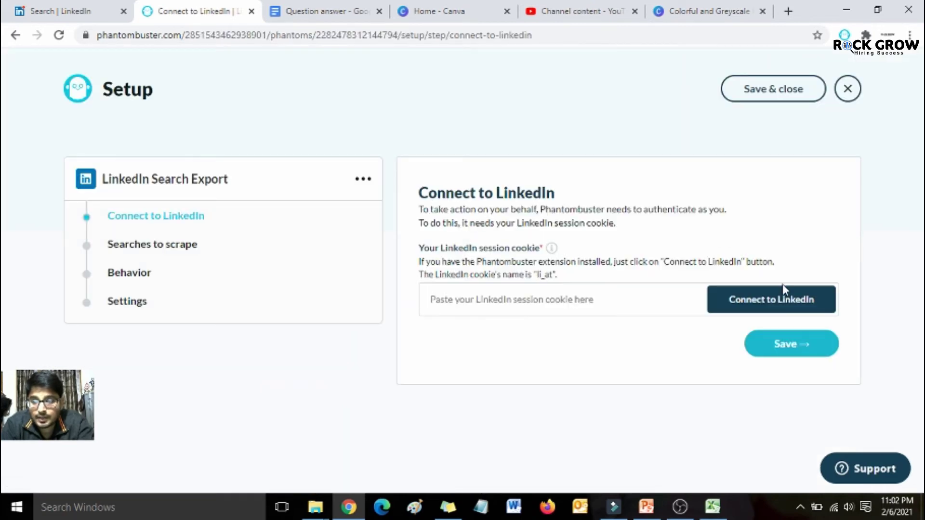
{"action": "left_click", "coordinate": [778, 307]}
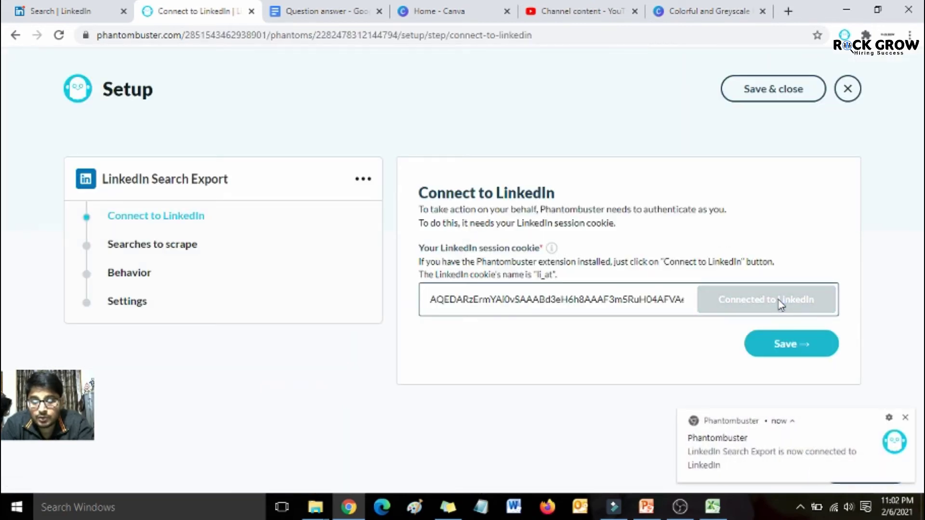
{"action": "left_click", "coordinate": [795, 345]}
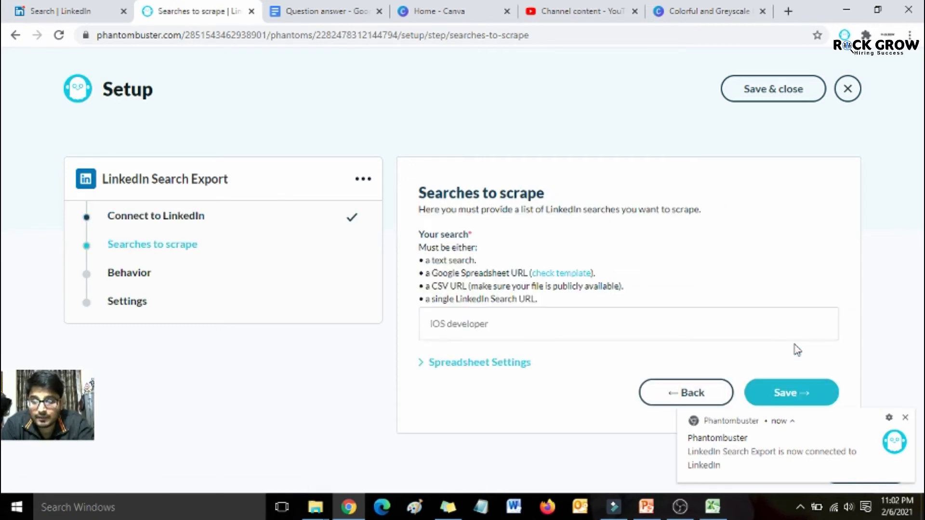
Step: Copy the filtered LinkedIn company search URL into the phantom's search to scrape and save it
{"action": "left_click", "coordinate": [91, 4]}
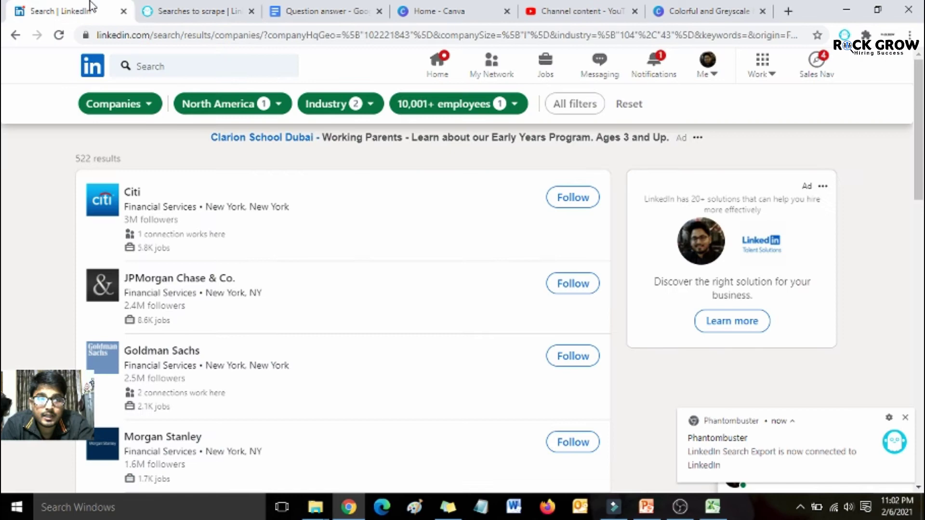
{"action": "left_click", "coordinate": [190, 34]}
{"action": "left_click", "coordinate": [202, 10]}
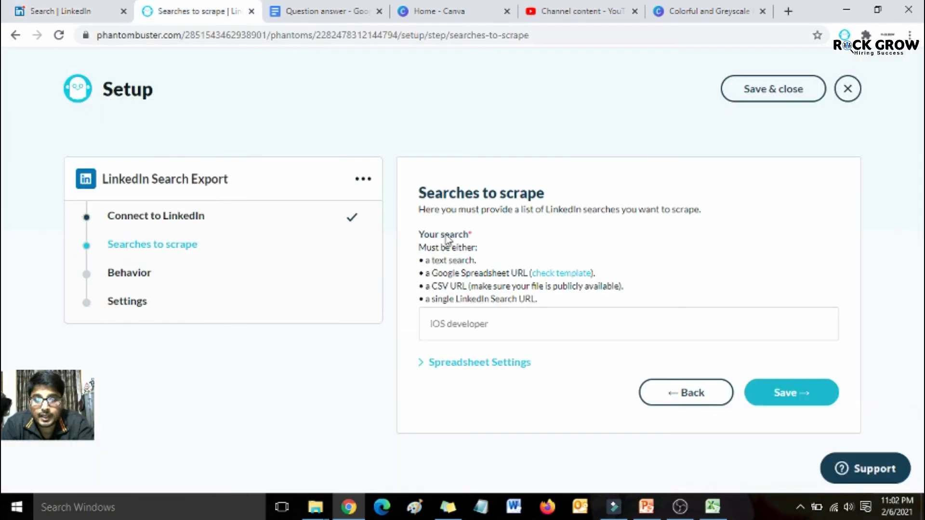
{"action": "key", "text": "ctrl+v"}
{"action": "left_click", "coordinate": [754, 247]}
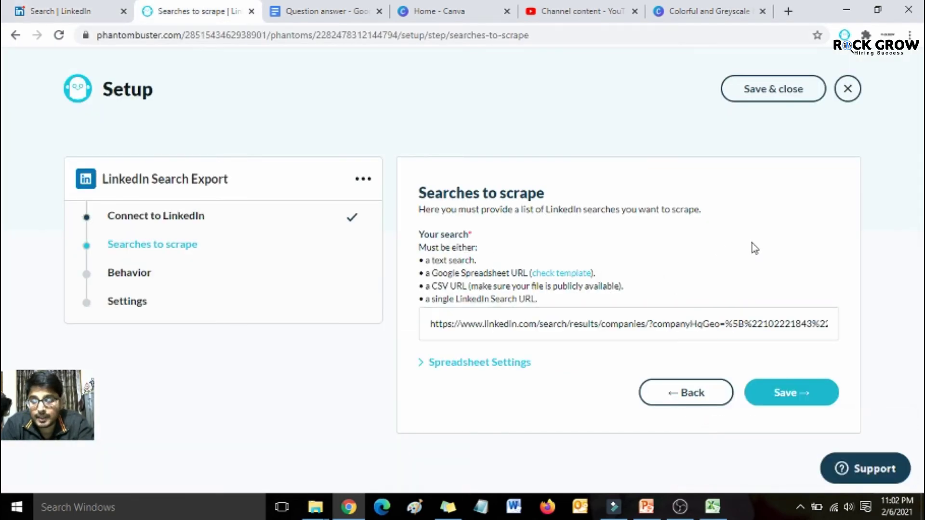
{"action": "left_click", "coordinate": [785, 396]}
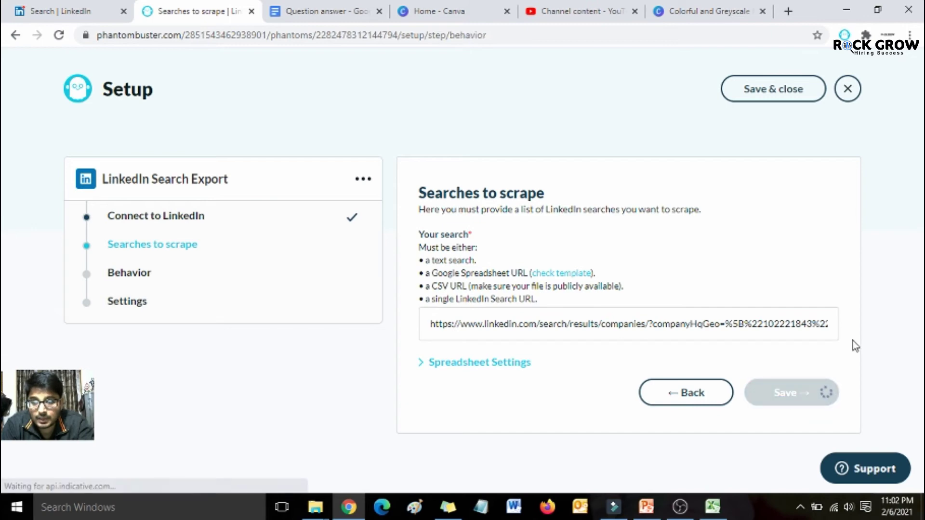
Step: Set the phantom's search category to Companies with 100 results per launch and 100 per search, and save the behavior
{"action": "left_click", "coordinate": [788, 267]}
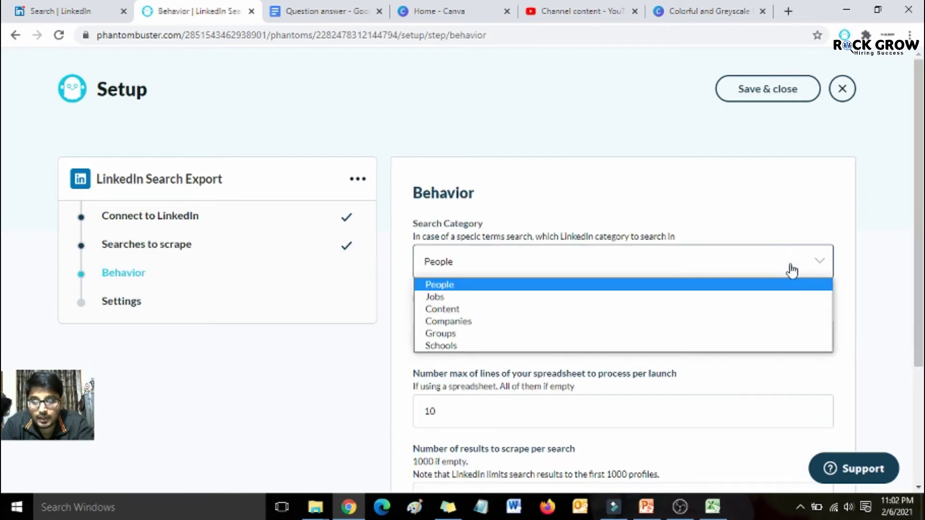
{"action": "left_click", "coordinate": [471, 325]}
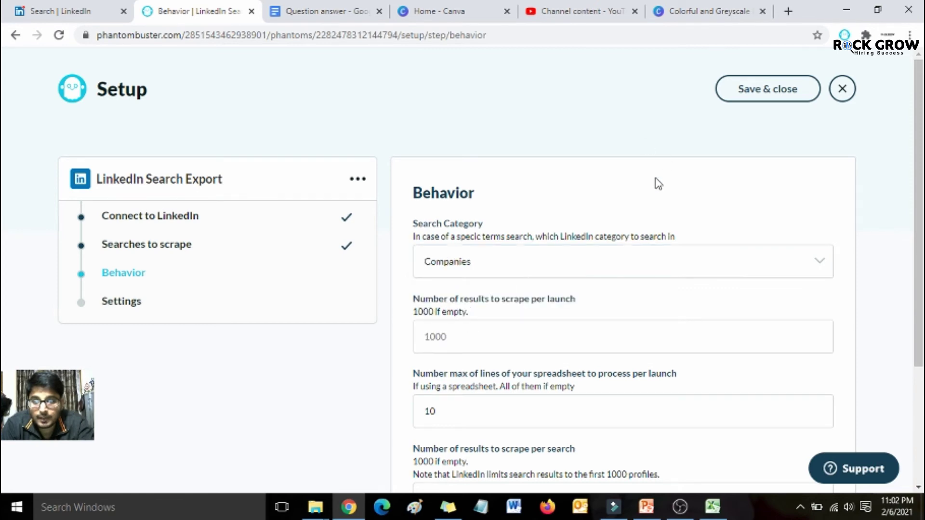
{"action": "scroll", "coordinate": [560, 289], "scroll_direction": "down", "scroll_amount": 2}
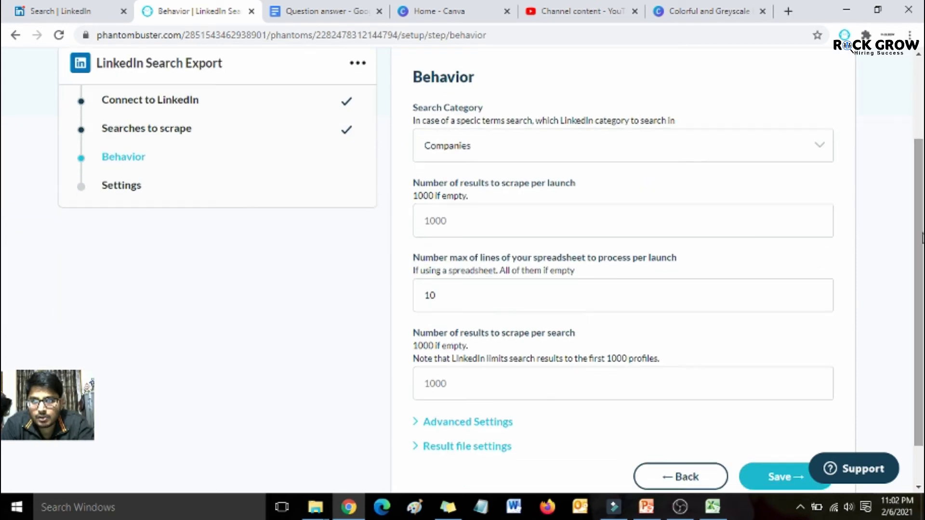
{"action": "left_click", "coordinate": [560, 224]}
{"action": "type", "text": "100"}
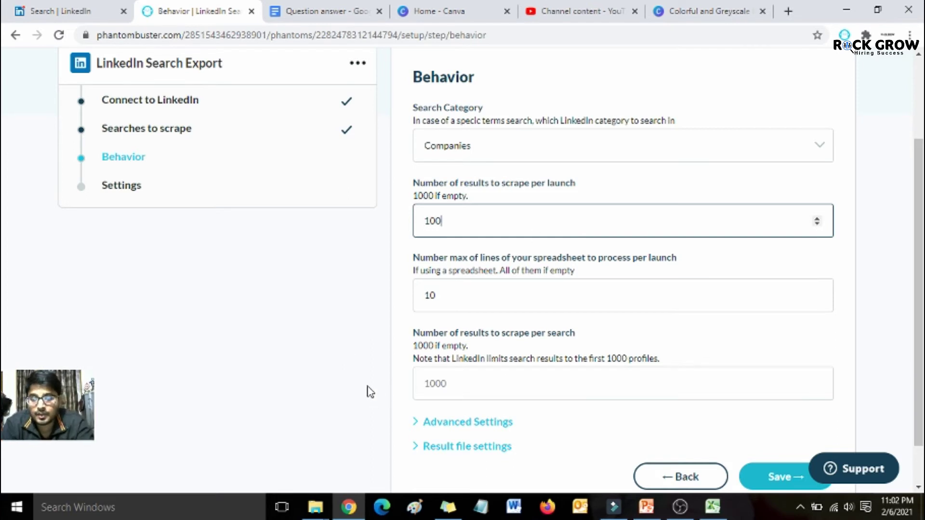
{"action": "left_click", "coordinate": [448, 388]}
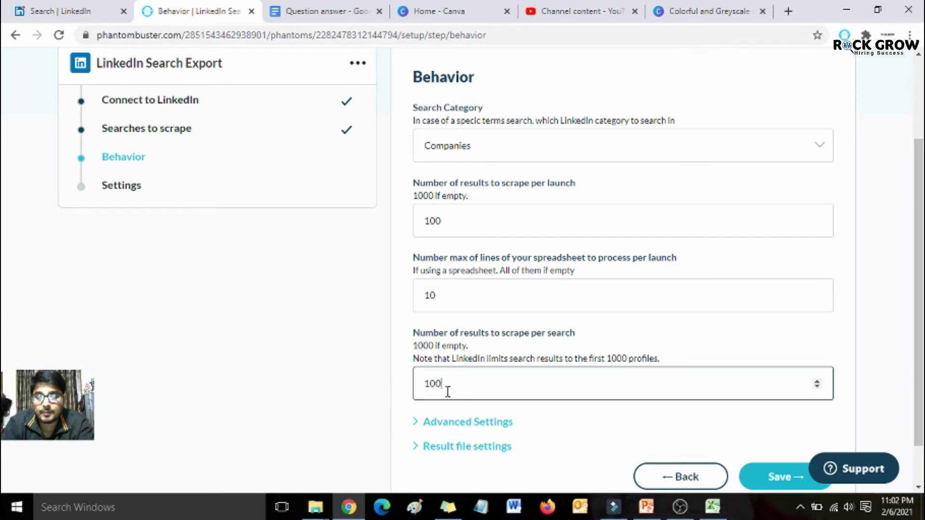
{"action": "left_click", "coordinate": [313, 409]}
{"action": "scroll", "coordinate": [779, 385], "scroll_direction": "down", "scroll_amount": 1}
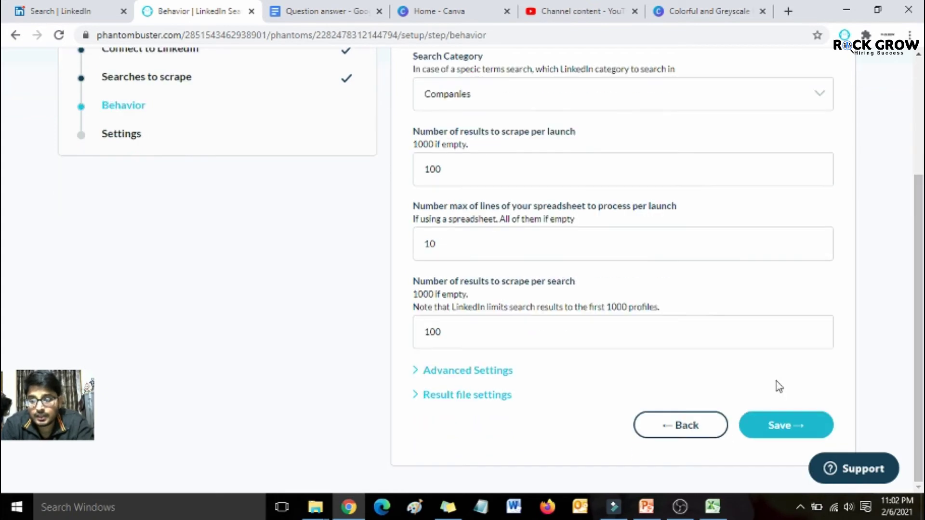
{"action": "left_click", "coordinate": [779, 427]}
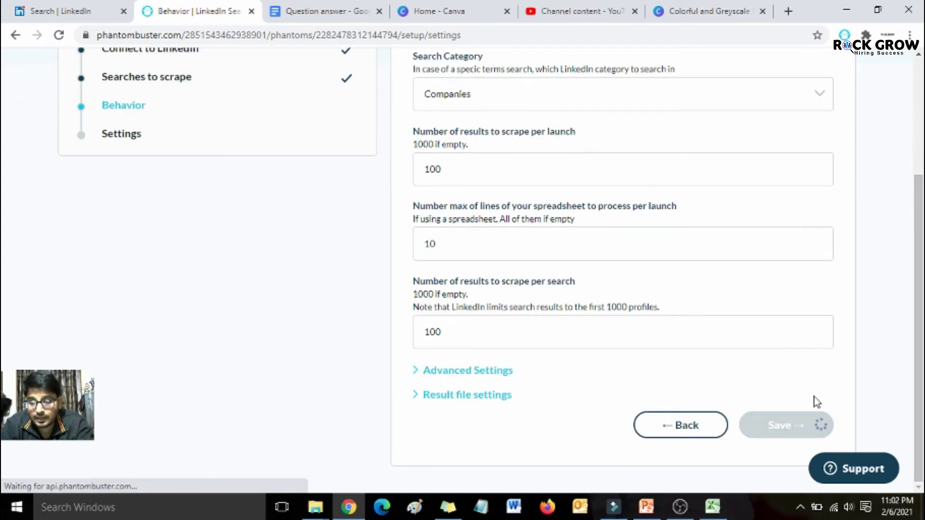
Step: Return to the Behavior setup, name the result file Company in the result file settings and save
{"action": "scroll", "coordinate": [867, 347], "scroll_direction": "down", "scroll_amount": 2}
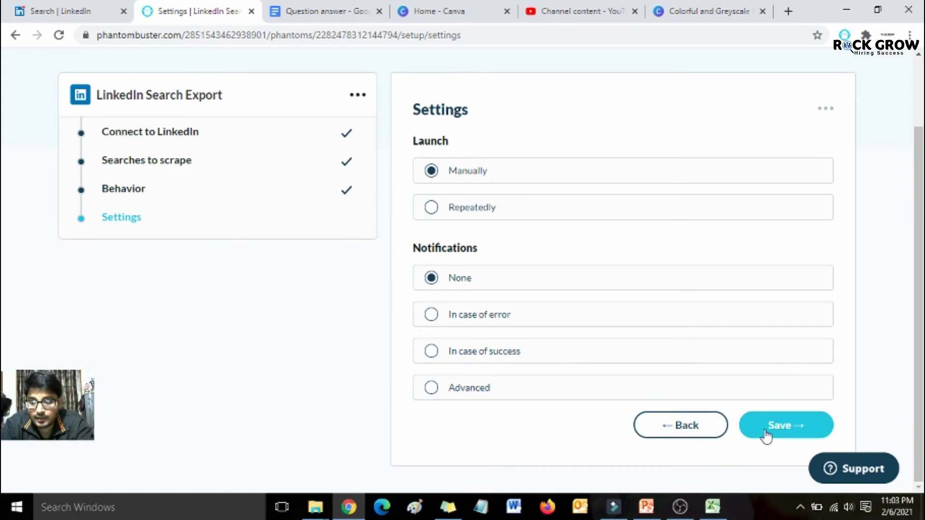
{"action": "left_click", "coordinate": [703, 427]}
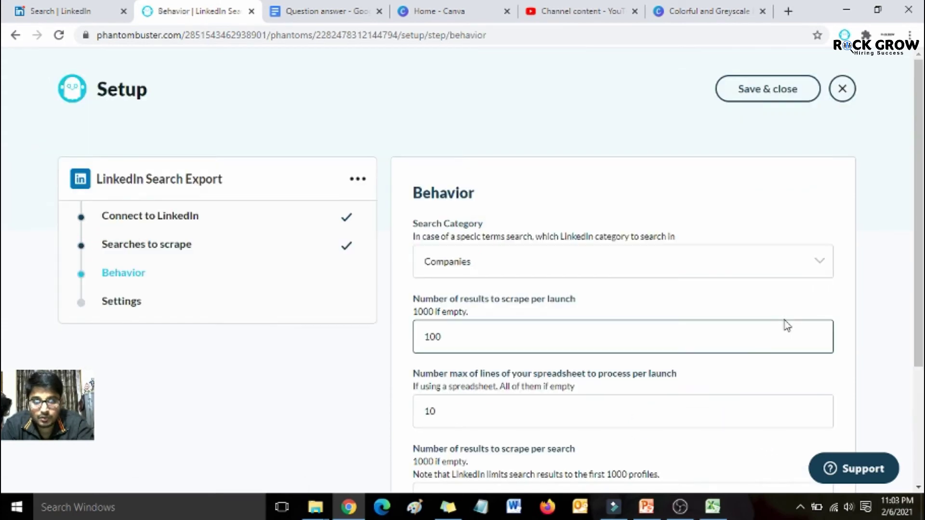
{"action": "scroll", "coordinate": [771, 333], "scroll_direction": "down", "scroll_amount": 3}
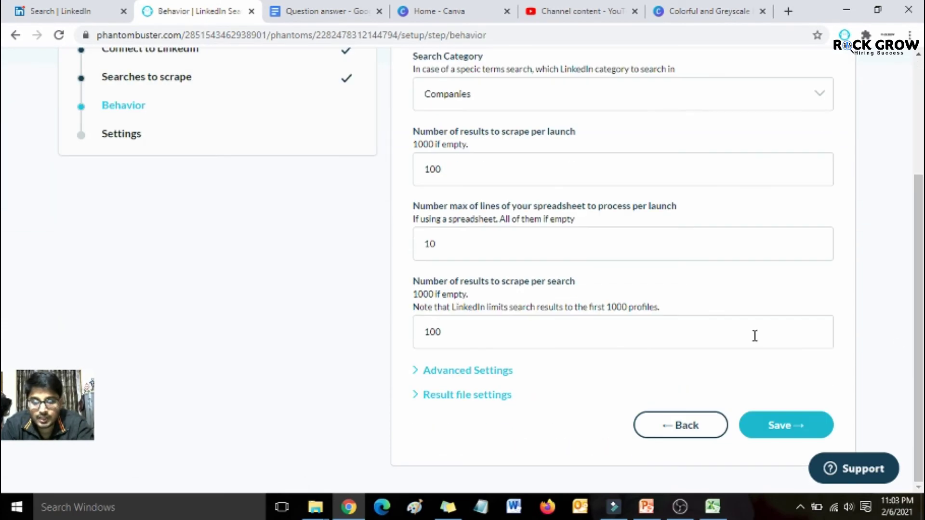
{"action": "left_click", "coordinate": [482, 371]}
{"action": "scroll", "coordinate": [479, 401], "scroll_direction": "down", "scroll_amount": 1}
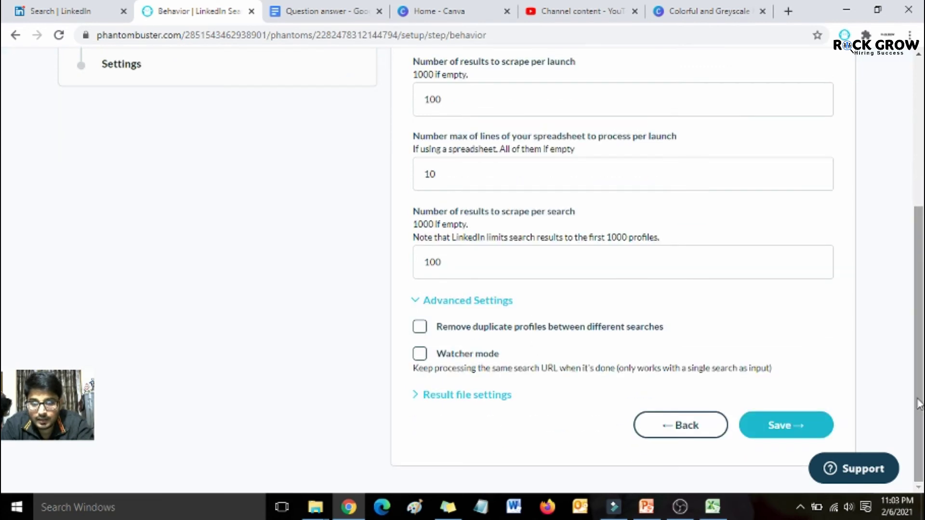
{"action": "left_click", "coordinate": [476, 396]}
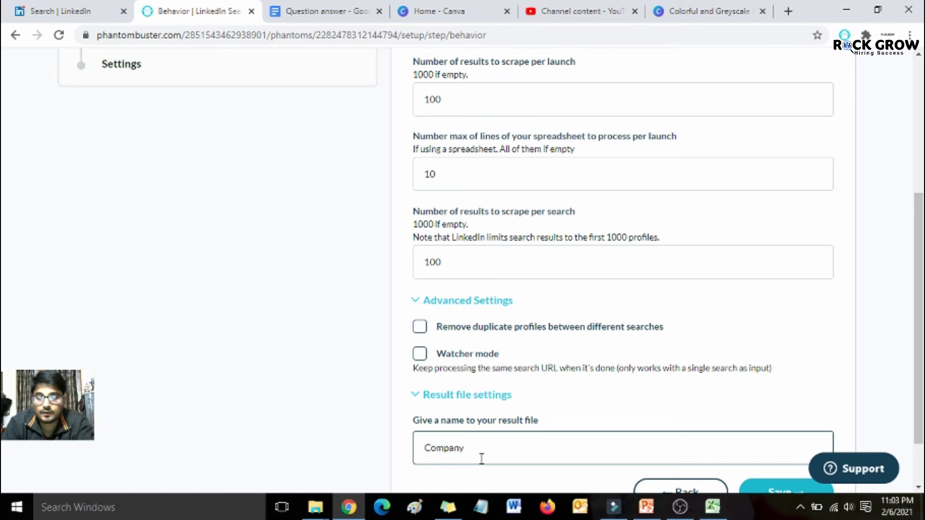
{"action": "scroll", "coordinate": [481, 458], "scroll_direction": "down", "scroll_amount": 1}
{"action": "left_click", "coordinate": [784, 430]}
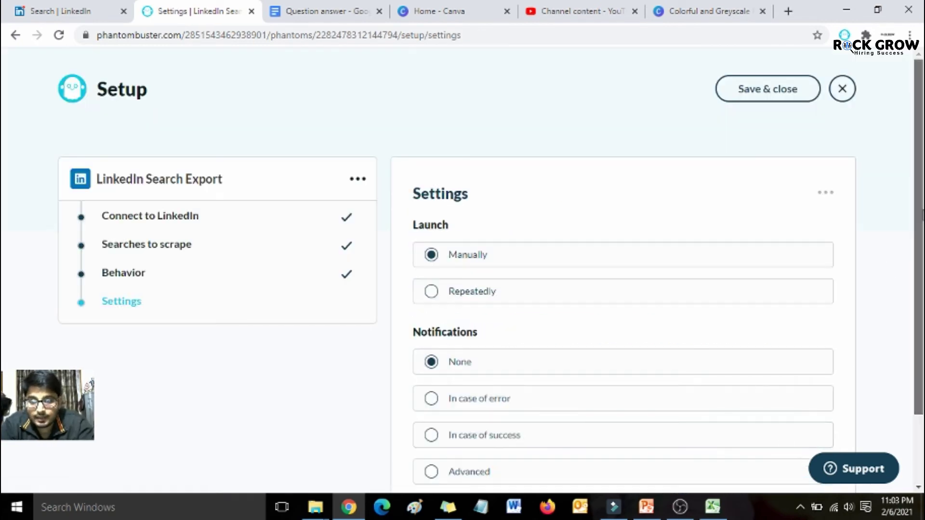
Step: Save the settings with manual launch and no notifications, and launch the LinkedIn Search Export phantom
{"action": "scroll", "coordinate": [770, 369], "scroll_direction": "down", "scroll_amount": 2}
{"action": "left_click", "coordinate": [770, 424]}
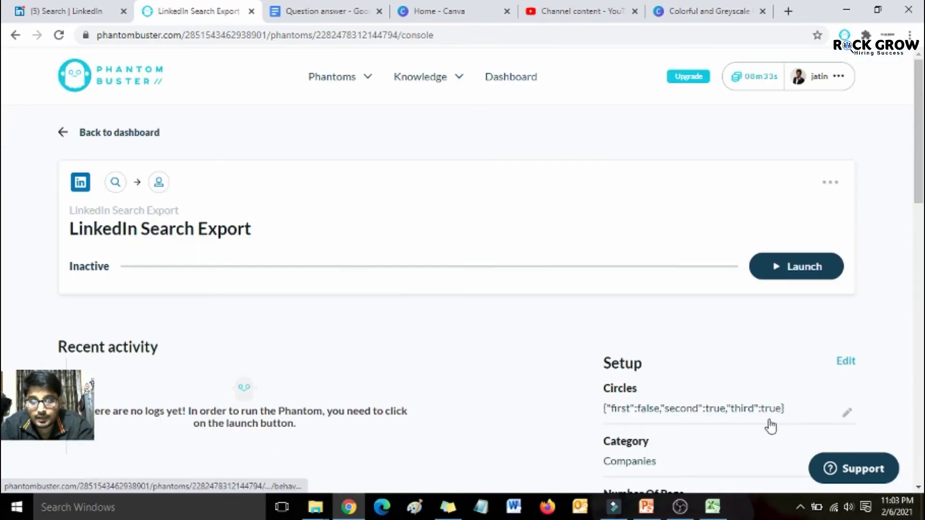
{"action": "left_click", "coordinate": [811, 268]}
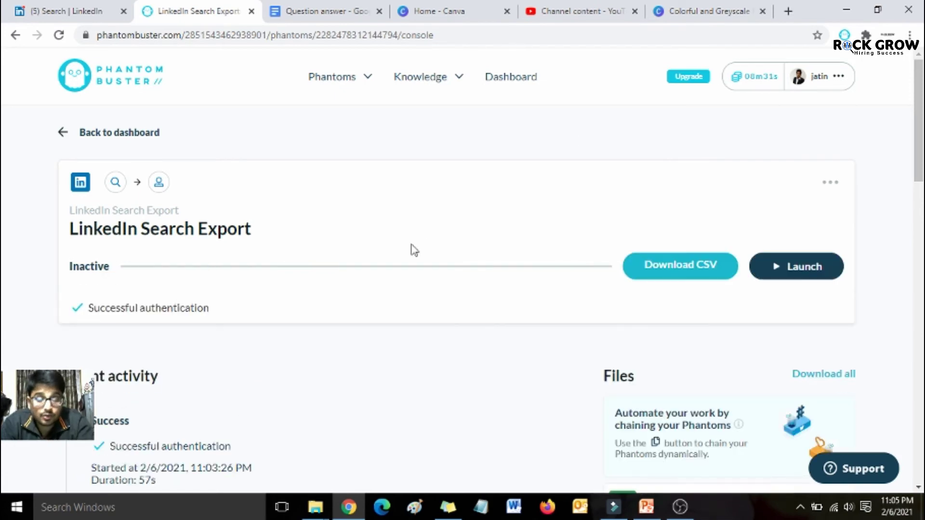
Step: Download the Company.csv result file, close the leftover blank page and open the download in Excel
{"action": "scroll", "coordinate": [784, 114], "scroll_direction": "down", "scroll_amount": 2}
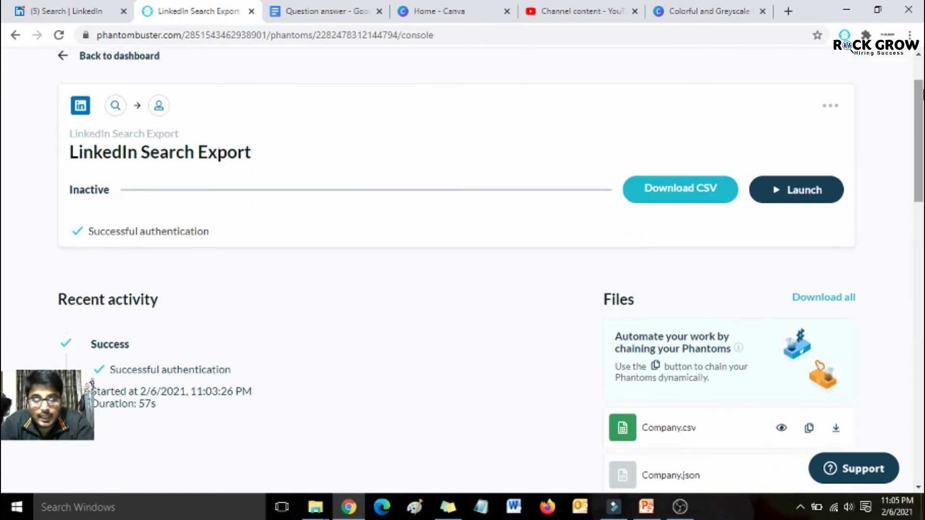
{"action": "scroll", "coordinate": [463, 265], "scroll_direction": "down", "scroll_amount": 4}
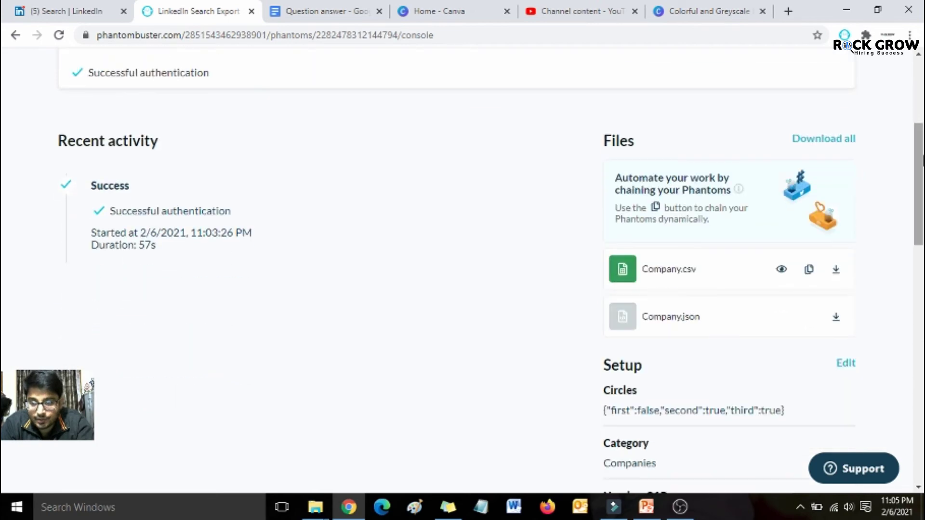
{"action": "left_click", "coordinate": [836, 271]}
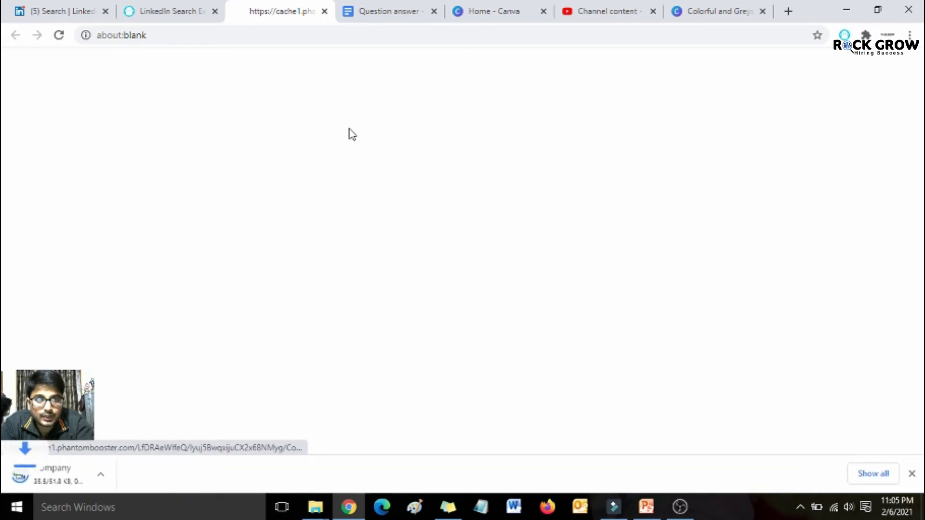
{"action": "left_click", "coordinate": [324, 11]}
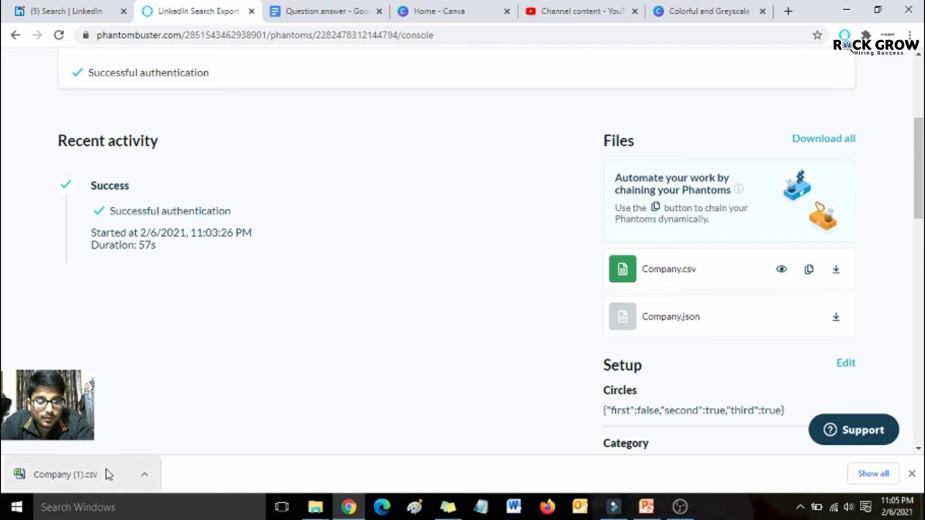
{"action": "left_click", "coordinate": [108, 474]}
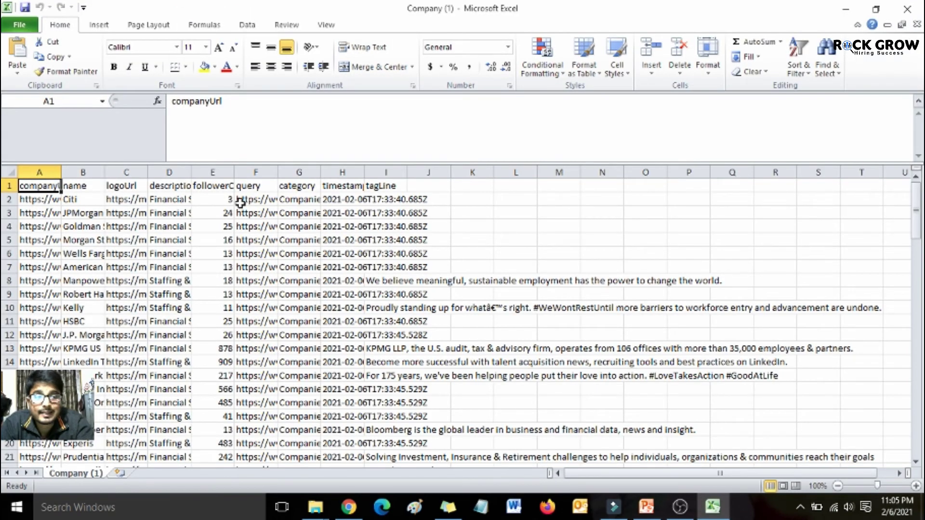
Step: Examine the first company's record in the exported sheet, ending on its name in cell B2
{"action": "key", "text": "Down"}
{"action": "key", "text": "Up"}
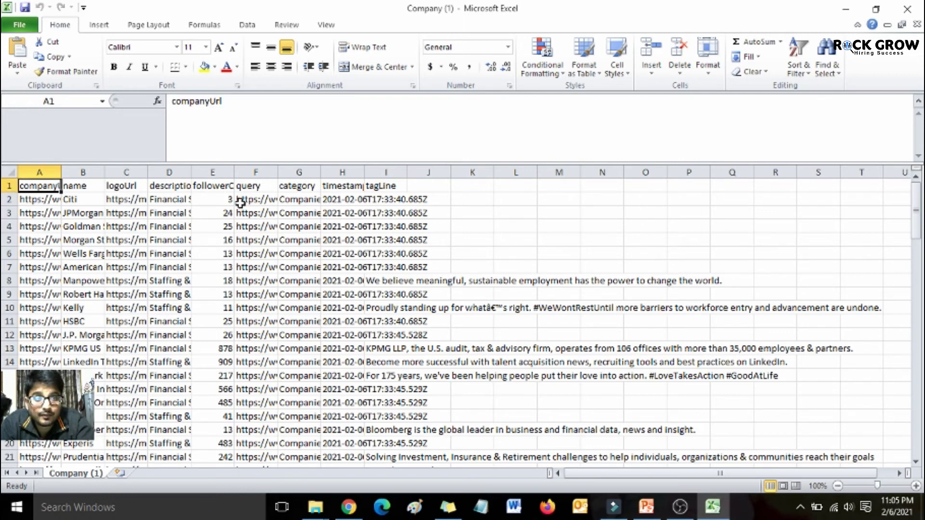
{"action": "key", "text": "Down"}
{"action": "key", "text": "Right"}
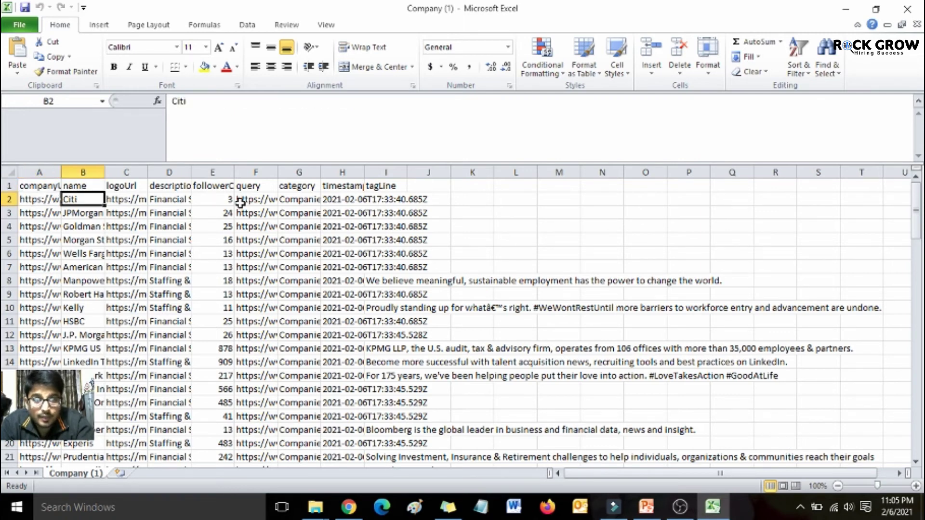
Step: Examine the fields of the first company's record in row 2, across to the timestamp and back to the name
{"action": "key", "text": "Right"}
{"action": "key", "text": "Right"}
{"action": "key", "text": "Right"}
{"action": "key", "text": "Right"}
{"action": "key", "text": "Right"}
{"action": "key", "text": "Right"}
{"action": "key", "text": "Right"}
{"action": "key", "text": "Left"}
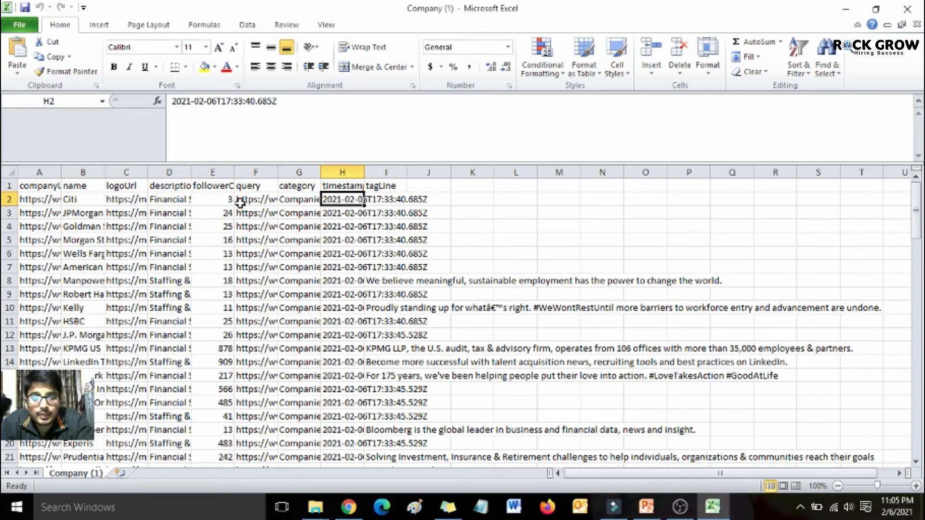
{"action": "key", "text": "Left"}
{"action": "key", "text": "Left"}
{"action": "key", "text": "Left"}
{"action": "key", "text": "Left"}
{"action": "key", "text": "Left"}
{"action": "key", "text": "Left"}
{"action": "key", "text": "Left"}
{"action": "key", "text": "Right"}
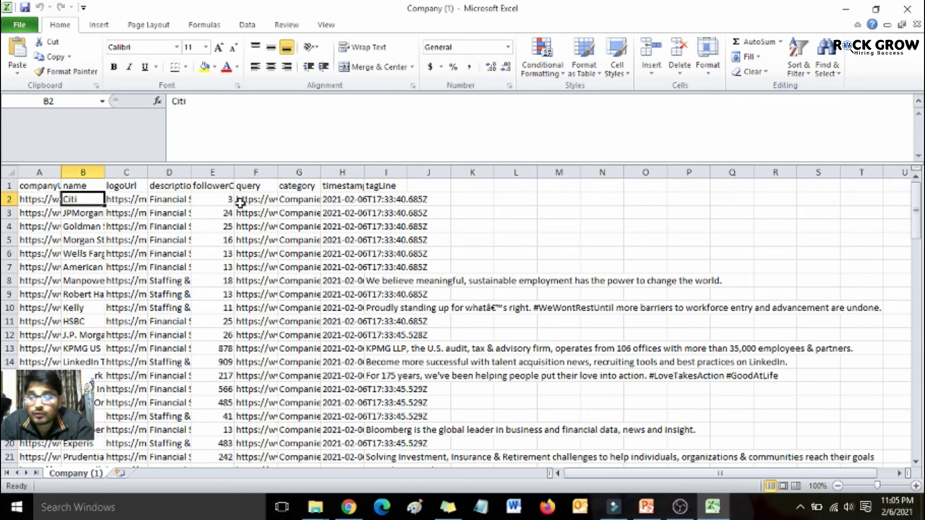
Step: Review all exported company names in column B and compare the first two companies' names with their LinkedIn URLs in column A
{"action": "key", "text": "ctrl+shift+Down"}
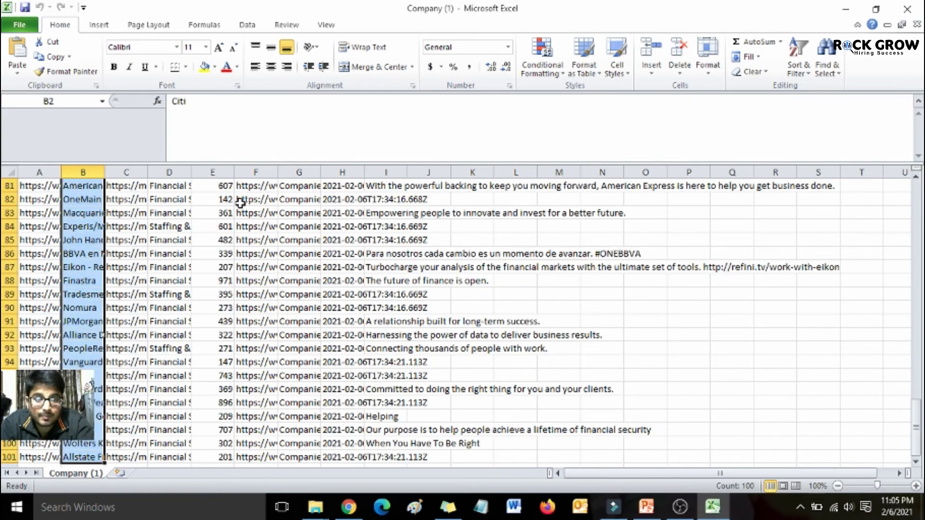
{"action": "key", "text": "ctrl+Up"}
{"action": "key", "text": "Down"}
{"action": "key", "text": "Left"}
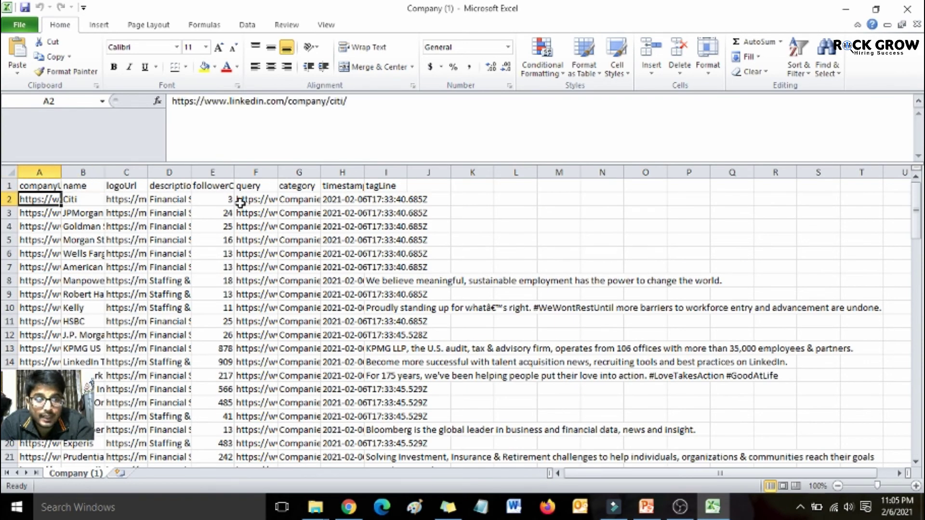
{"action": "key", "text": "Right"}
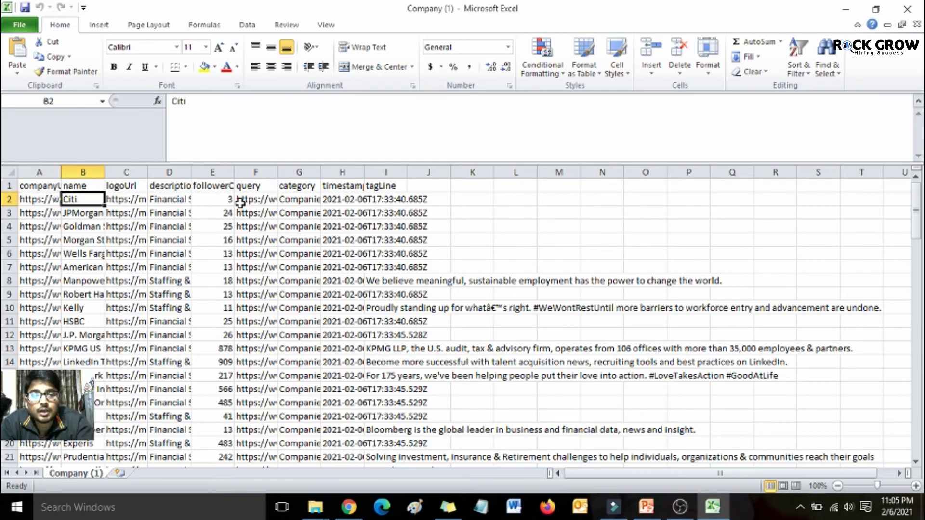
{"action": "key", "text": "Down"}
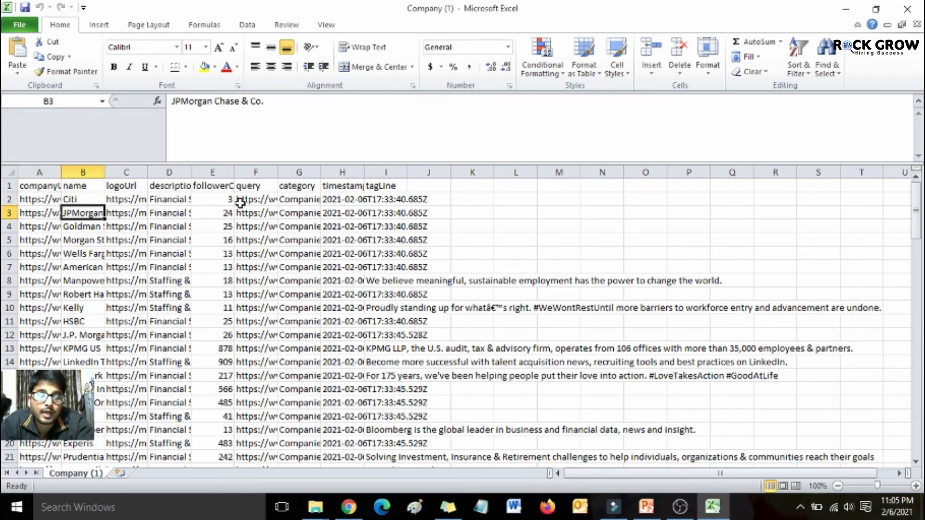
{"action": "key", "text": "Left"}
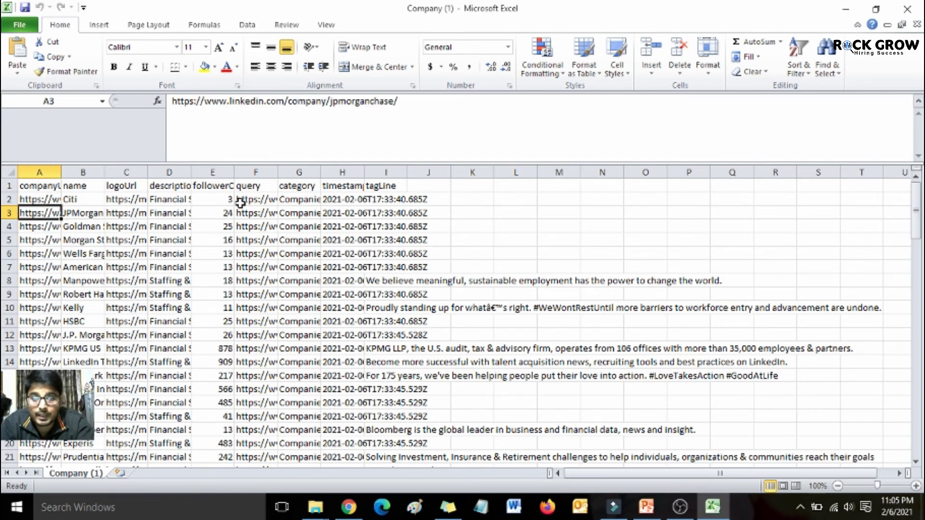
{"action": "key", "text": "Up"}
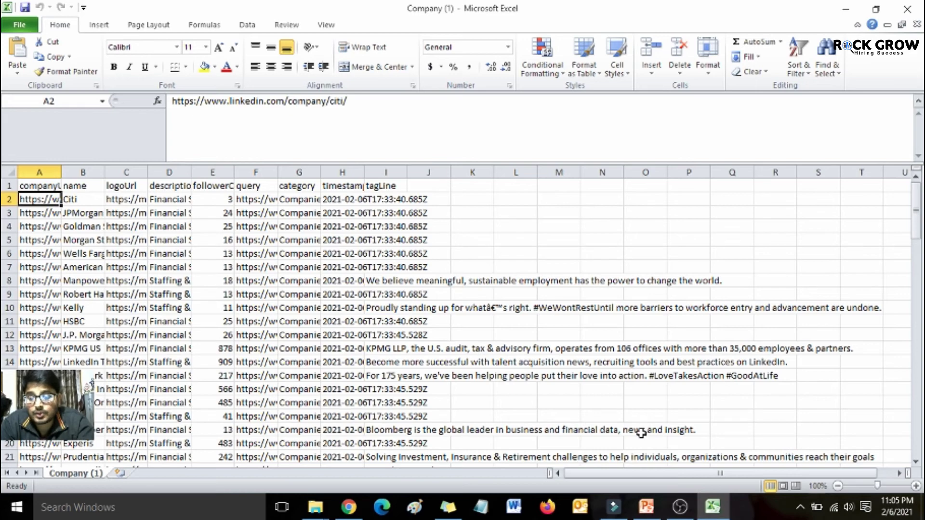
Step: Switch to the PowerPoint brochure, highlight the point "Extract all your 1st degree target audience", and switch to LinkedIn in Chrome
{"action": "left_click", "coordinate": [647, 514]}
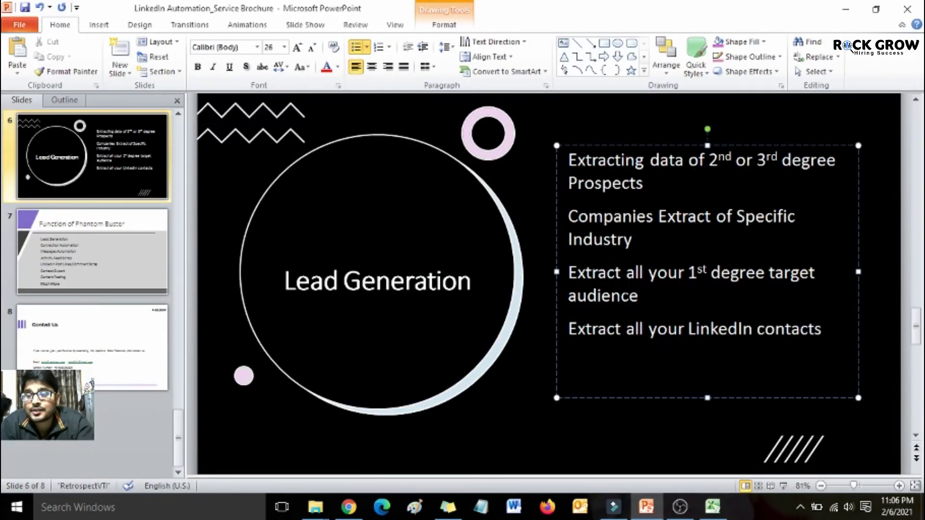
{"action": "triple_click", "coordinate": [636, 296]}
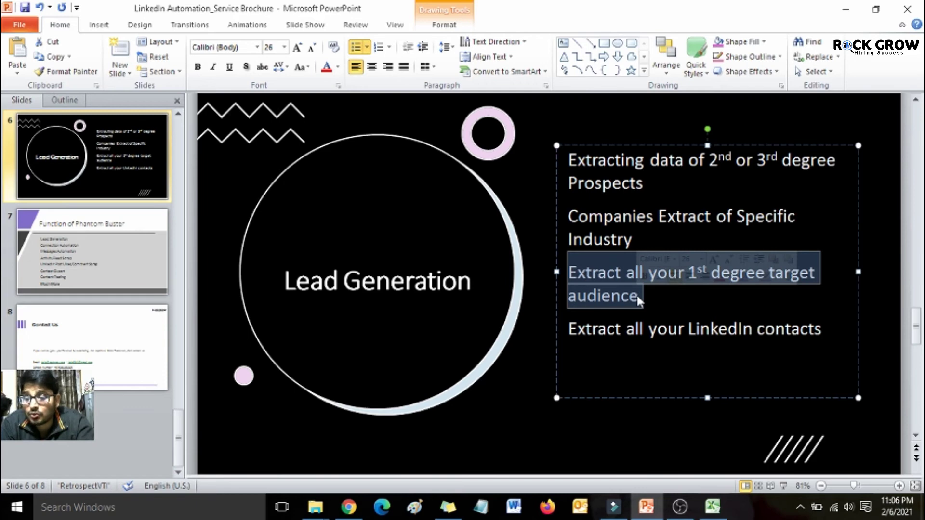
{"action": "left_click", "coordinate": [349, 506]}
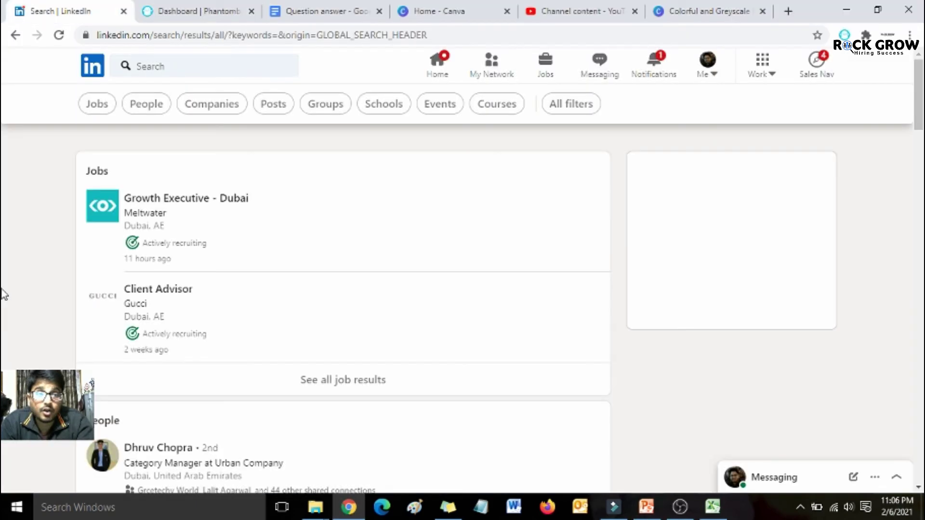
Step: Limit the LinkedIn search to People and filter the results by the title keyword HR Director
{"action": "left_click", "coordinate": [156, 107]}
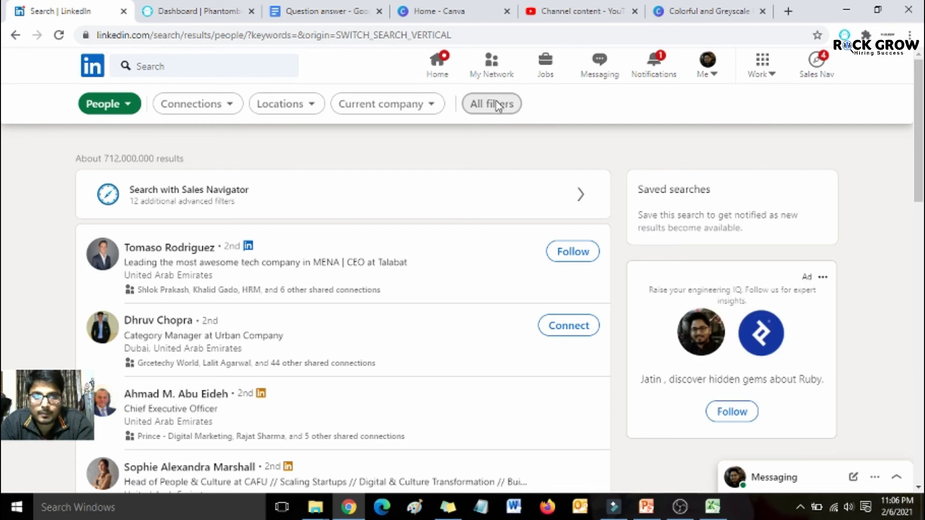
{"action": "left_click", "coordinate": [498, 105]}
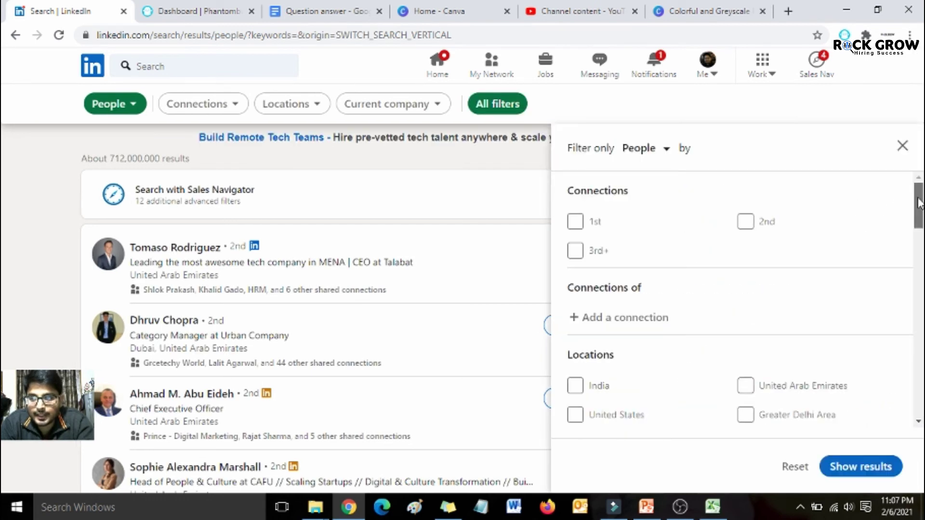
{"action": "left_click_drag", "start_coordinate": [919, 203], "coordinate": [919, 409]}
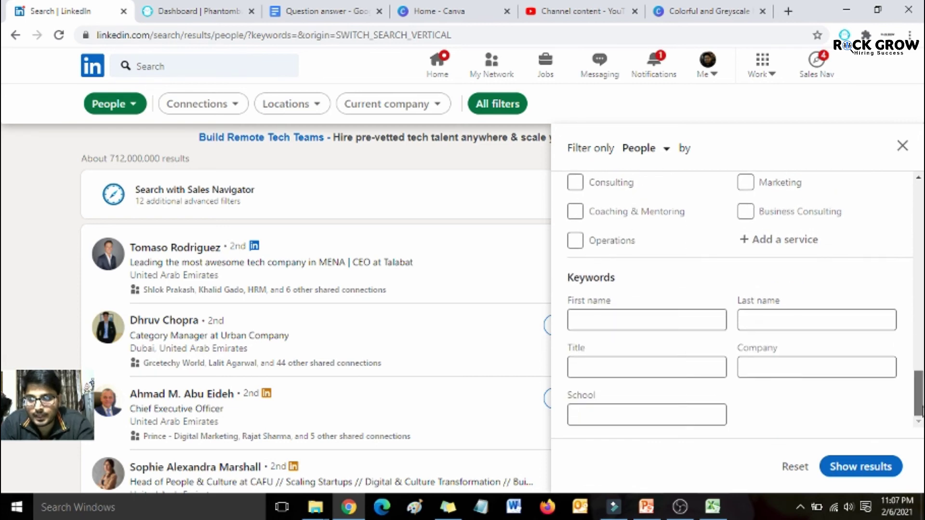
{"action": "left_click", "coordinate": [696, 370]}
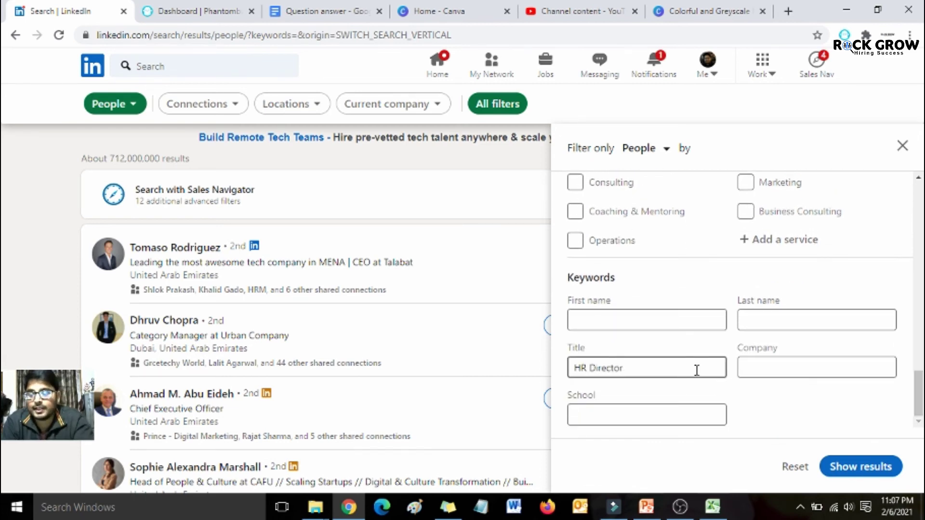
{"action": "left_click", "coordinate": [854, 468]}
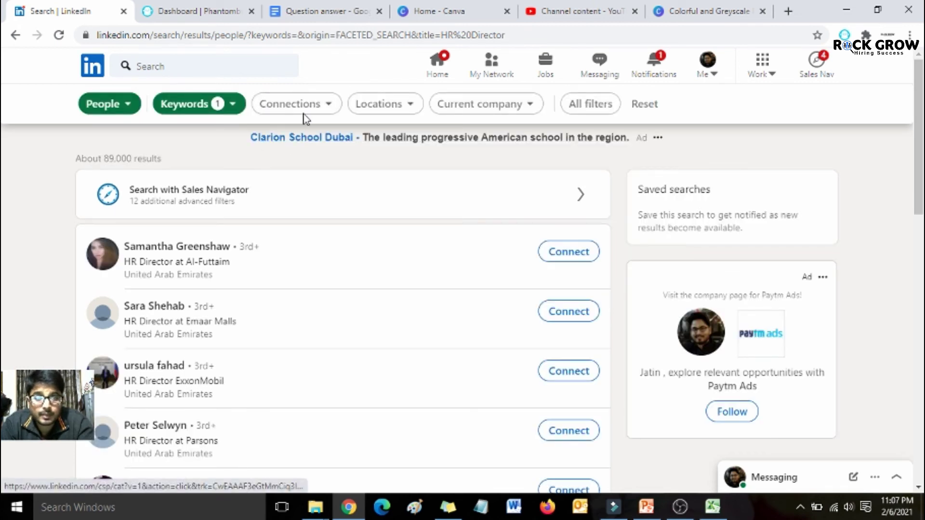
Step: Filter the HR Director results to 1st-degree connections and copy the URL of the filtered search
{"action": "left_click", "coordinate": [303, 114]}
{"action": "left_click", "coordinate": [209, 142]}
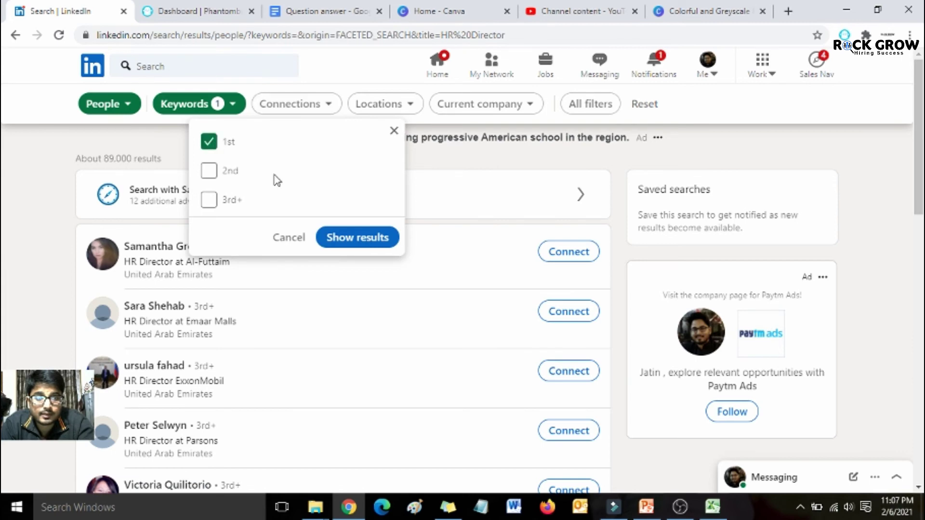
{"action": "left_click", "coordinate": [349, 241]}
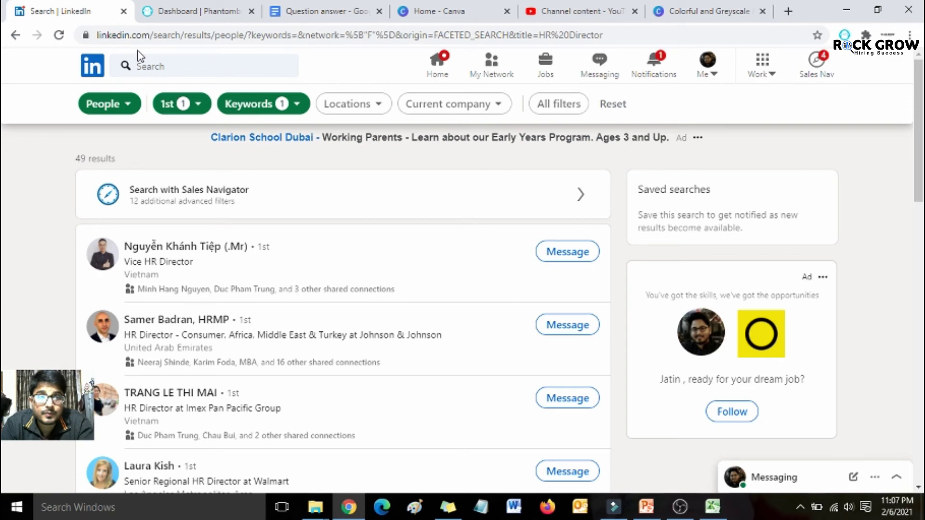
{"action": "left_click", "coordinate": [154, 37]}
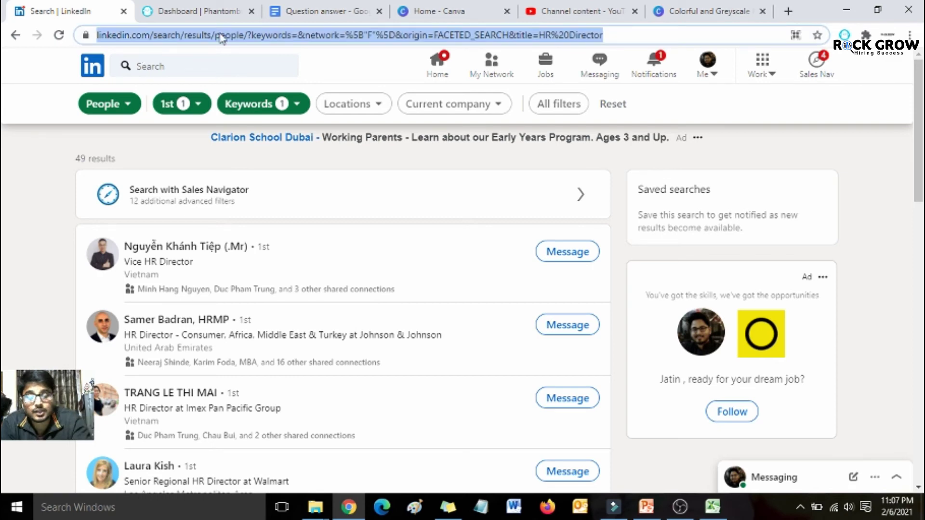
Step: Switch to Phantombuster, browse the LinkedIn phantoms and start setting up a new LinkedIn Search Export
{"action": "left_click", "coordinate": [221, 9]}
{"action": "mouse_move", "coordinate": [359, 72]}
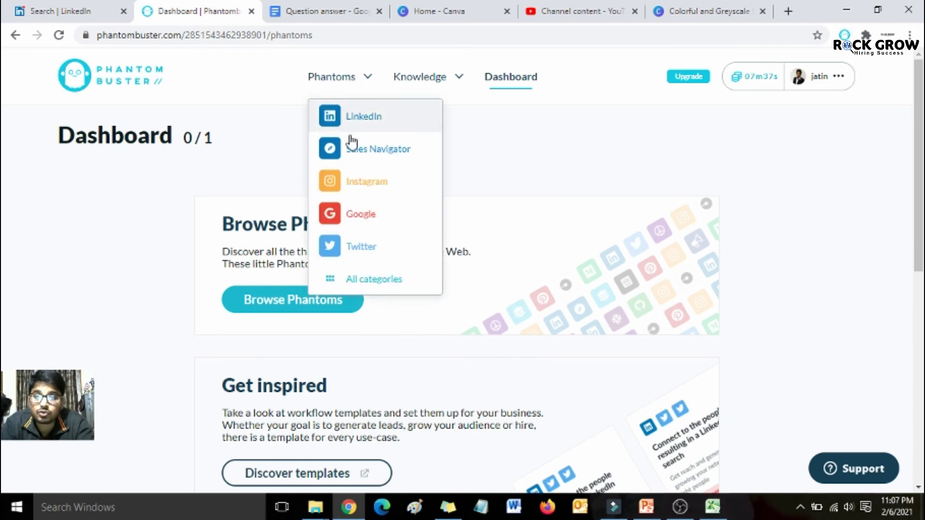
{"action": "left_click", "coordinate": [363, 114]}
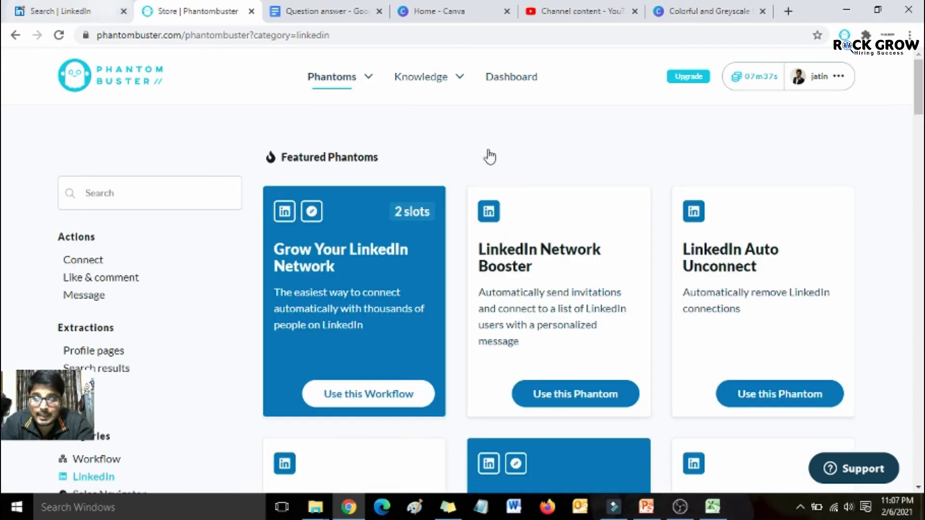
{"action": "left_click_drag", "start_coordinate": [919, 87], "coordinate": [920, 156]}
{"action": "left_click", "coordinate": [565, 305]}
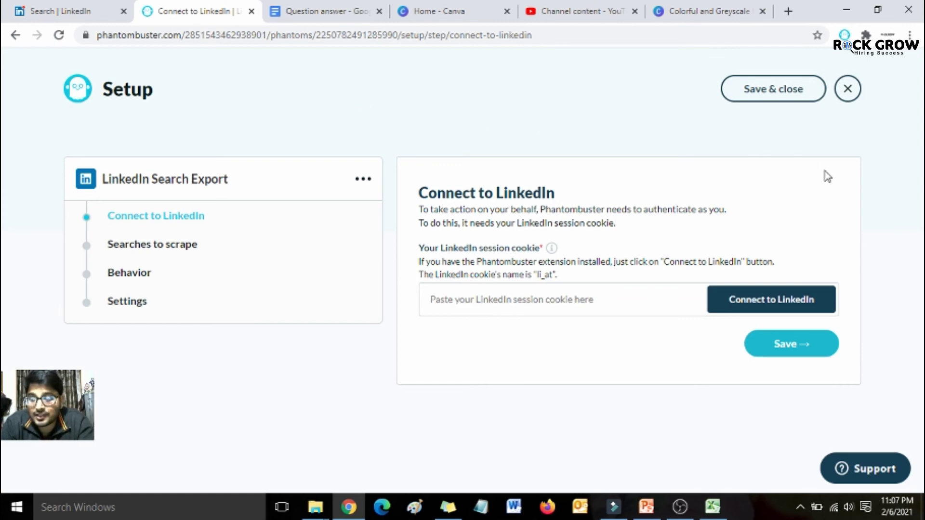
Step: Connect the phantom to LinkedIn with the session cookie, and save the copied HR Director search URL as the search to scrape
{"action": "left_click", "coordinate": [768, 303]}
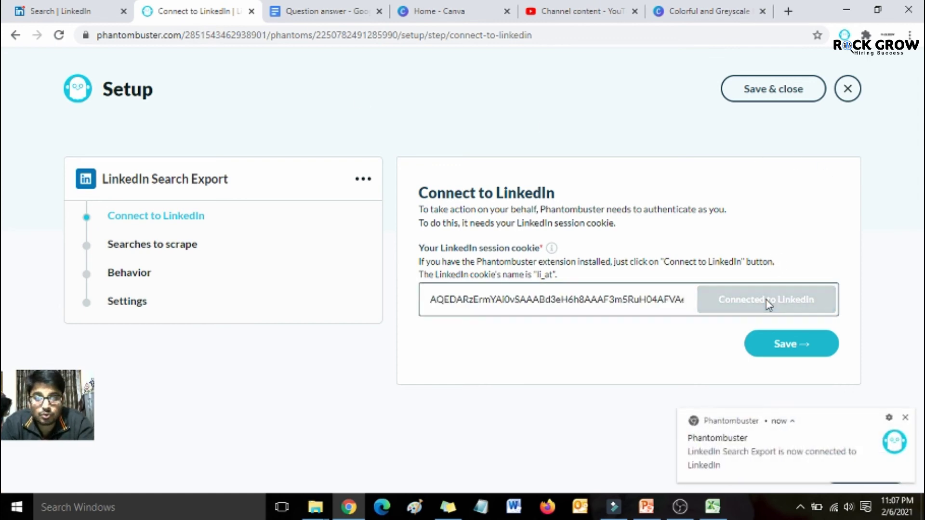
{"action": "left_click", "coordinate": [903, 419]}
{"action": "left_click", "coordinate": [787, 345]}
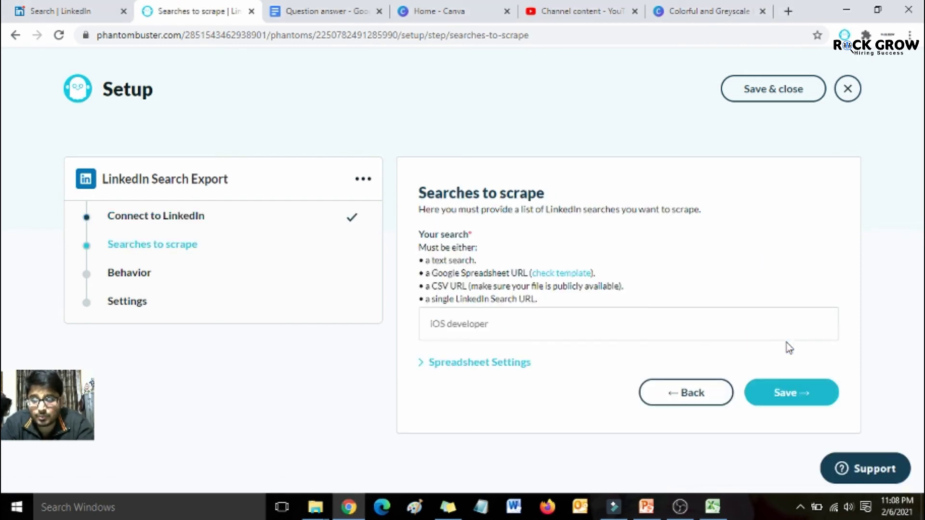
{"action": "key", "text": "ctrl+v"}
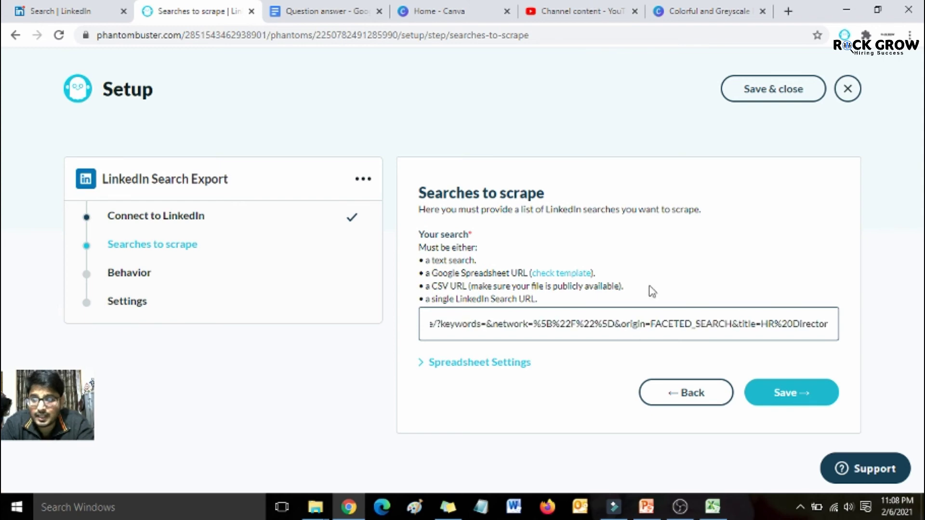
{"action": "left_click", "coordinate": [786, 397]}
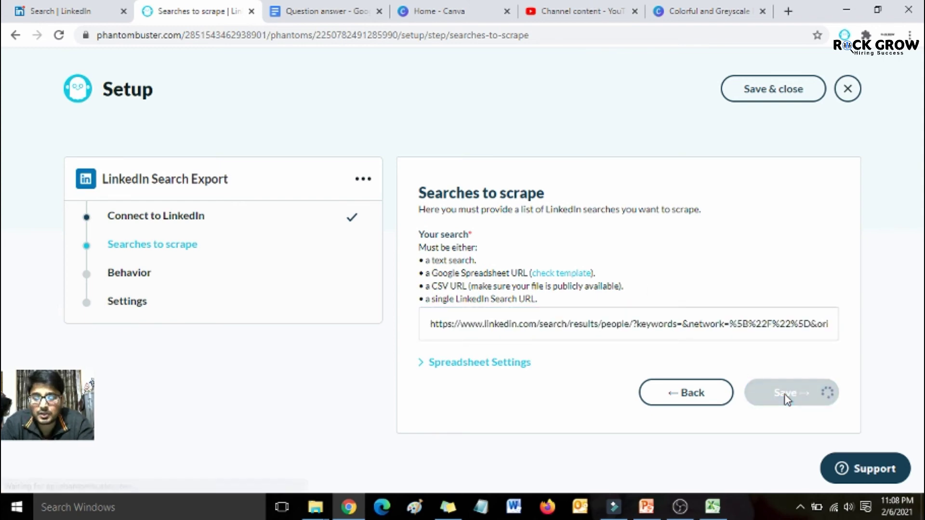
Step: Save the default behavior with search category People, and save the settings with manual launch and no notifications
{"action": "scroll", "coordinate": [723, 230], "scroll_direction": "down", "scroll_amount": 3}
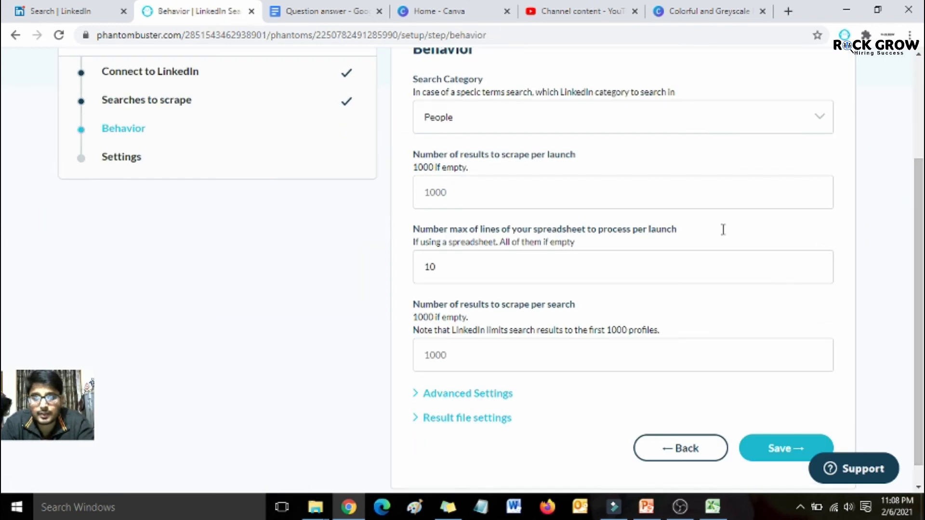
{"action": "left_click", "coordinate": [769, 452]}
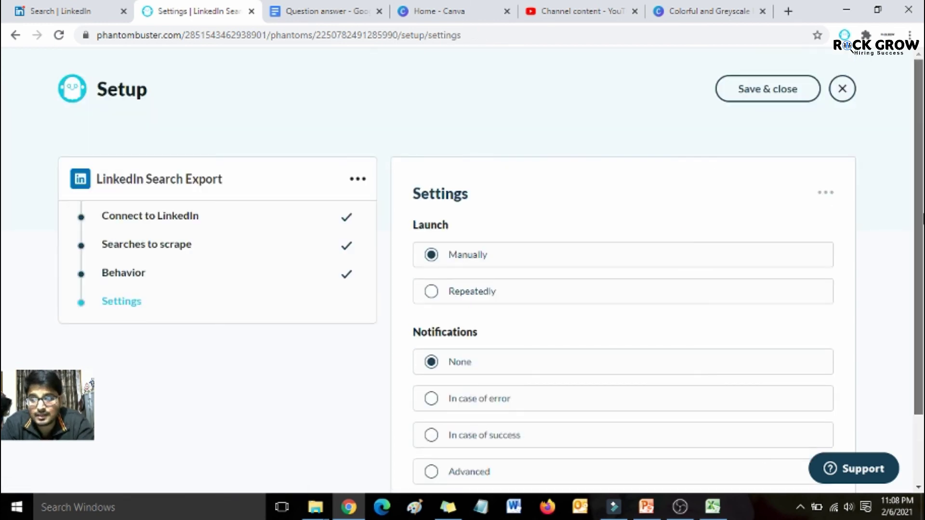
{"action": "scroll", "coordinate": [780, 443], "scroll_direction": "down", "scroll_amount": 2}
{"action": "left_click", "coordinate": [795, 430]}
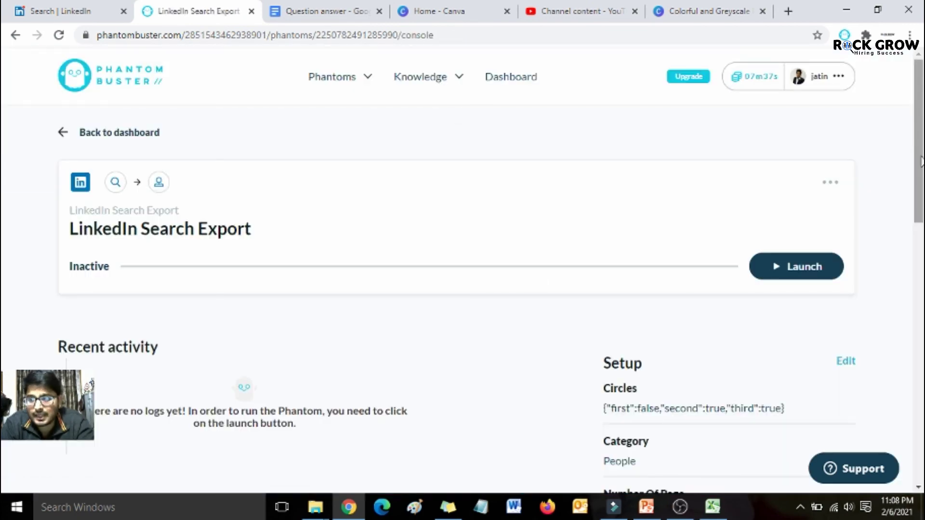
Step: Review the setup summary of the LinkedIn Search Export phantom, from the circles and category to the search URL
{"action": "left_click_drag", "start_coordinate": [921, 162], "coordinate": [921, 175]}
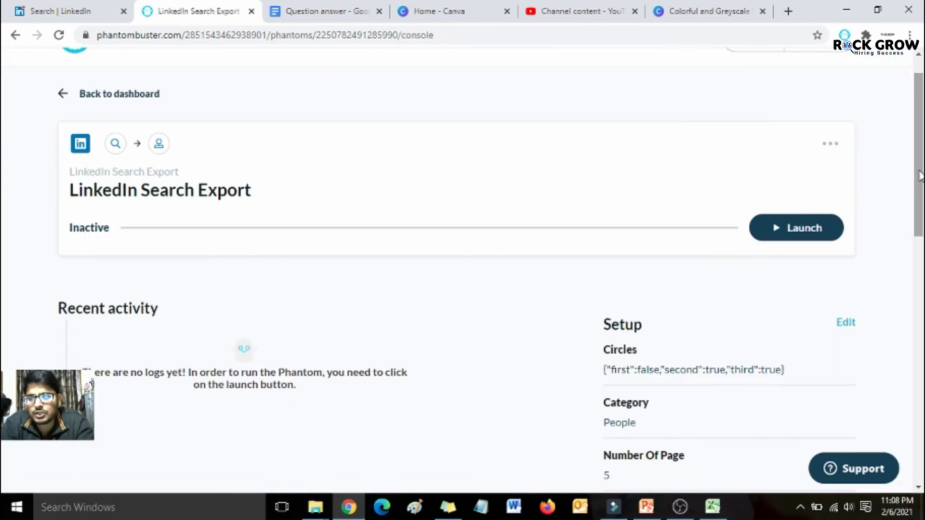
{"action": "left_click_drag", "start_coordinate": [921, 136], "coordinate": [920, 226]}
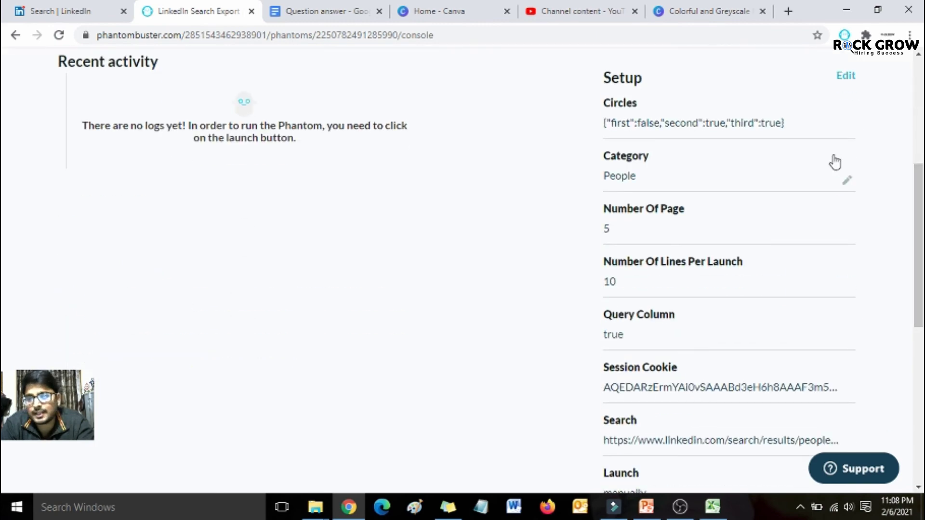
{"action": "left_click_drag", "start_coordinate": [923, 257], "coordinate": [923, 82]}
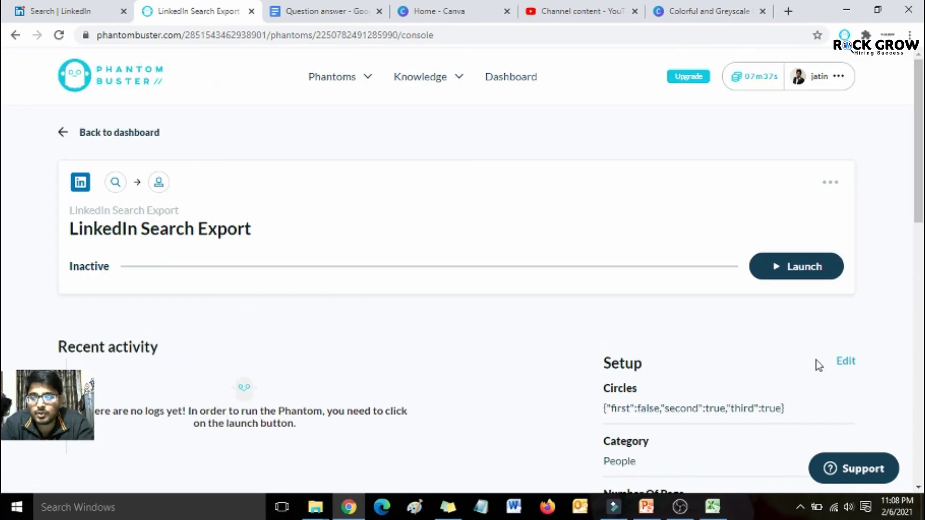
Step: Highlight the point "Extract all your LinkedIn contacts" on the PowerPoint slide and return to the LinkedIn people search in Chrome
{"action": "left_click", "coordinate": [646, 507]}
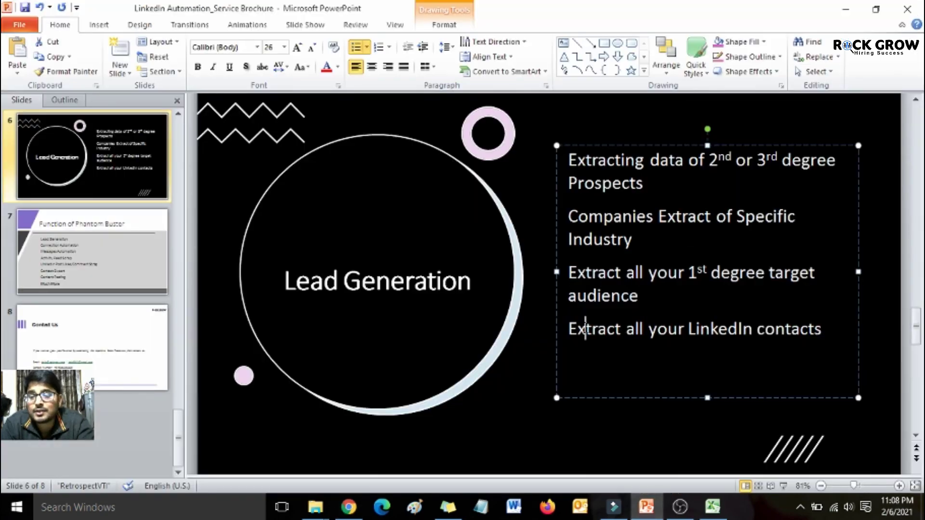
{"action": "left_click_drag", "start_coordinate": [573, 330], "coordinate": [824, 329]}
{"action": "left_click", "coordinate": [646, 507]}
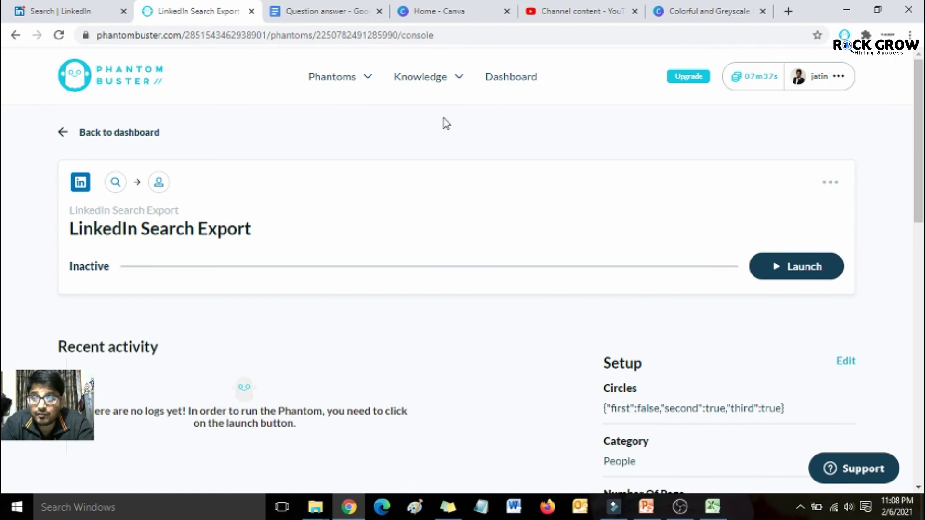
{"action": "left_click", "coordinate": [77, 9]}
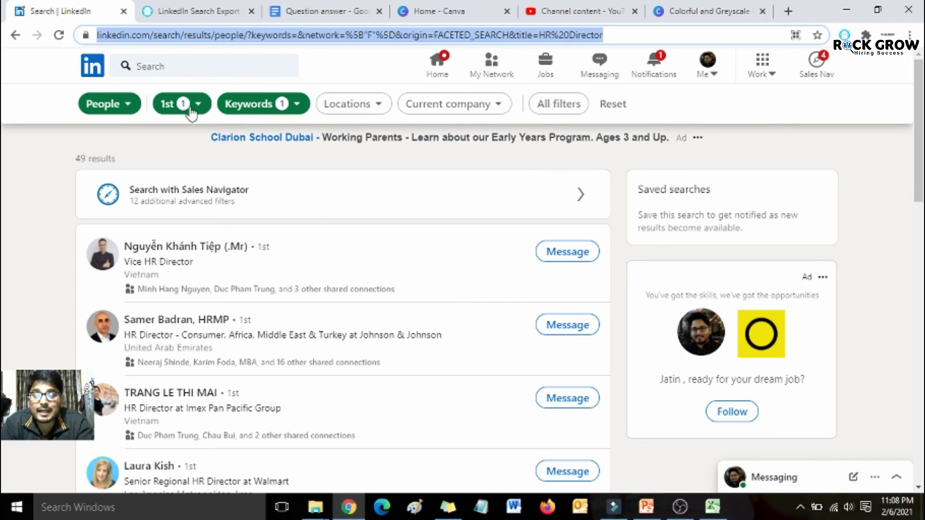
Step: Remove the HR Director title from the keywords filter of the people search, show all 1st-degree connections, and select the search URL
{"action": "left_click", "coordinate": [244, 104]}
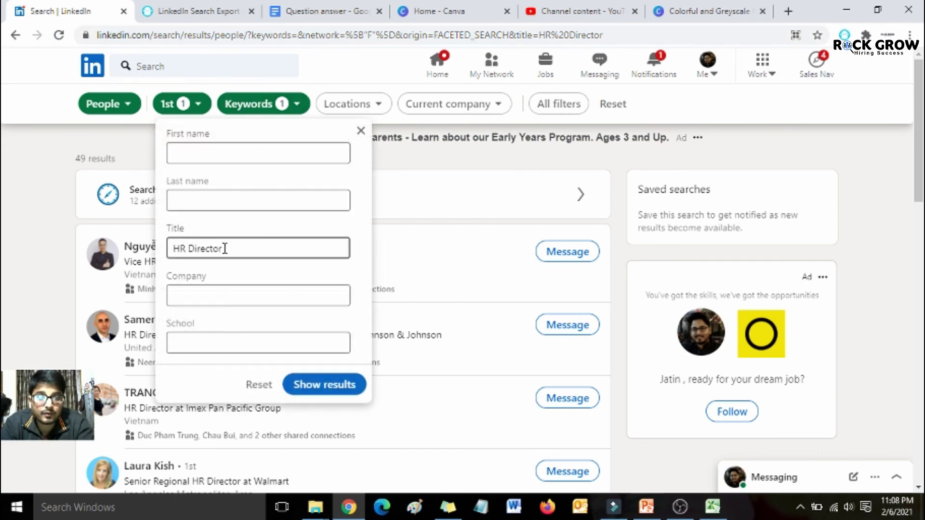
{"action": "key", "text": "ctrl+a"}
{"action": "key", "text": "BackSpace"}
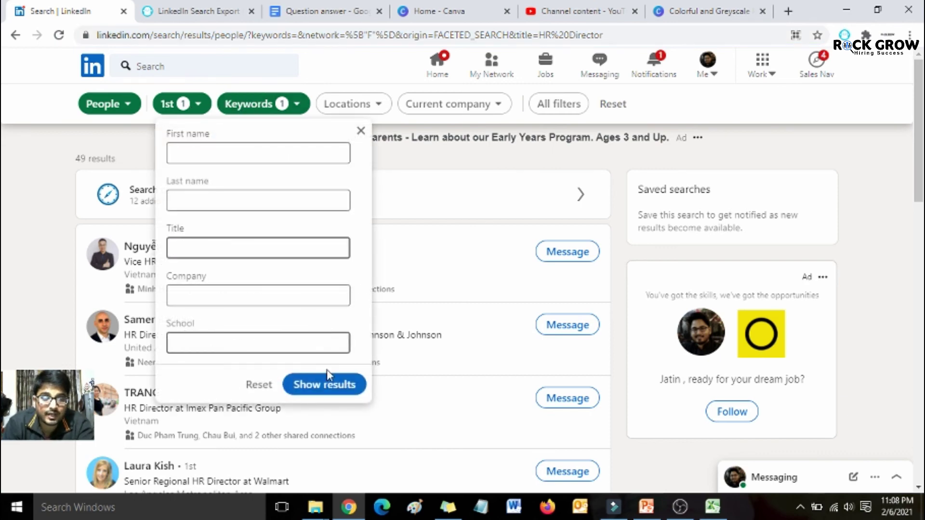
{"action": "left_click", "coordinate": [328, 385]}
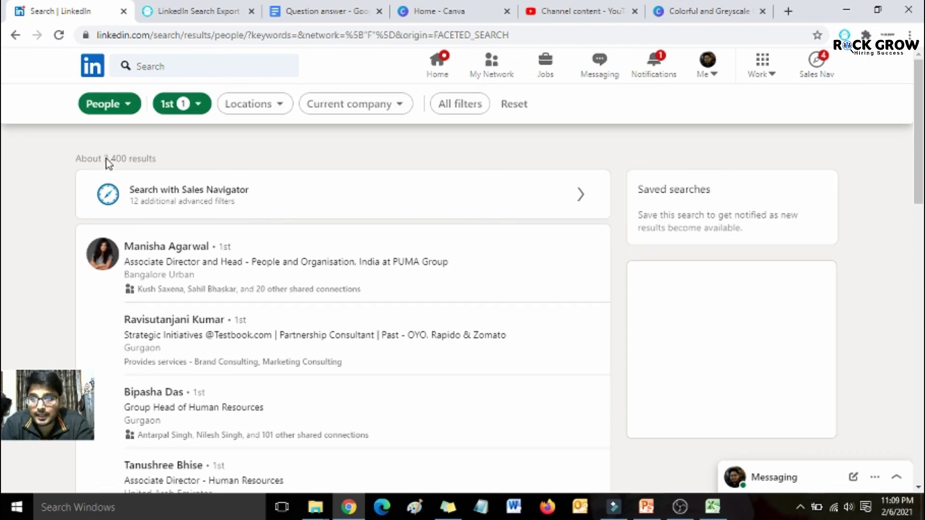
{"action": "left_click", "coordinate": [186, 35]}
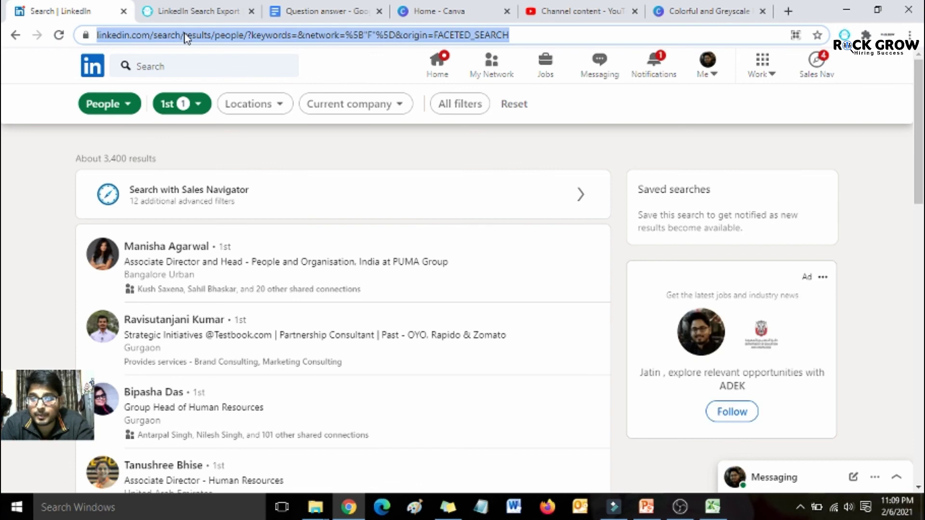
Step: Switch to Phantombuster, list the LinkedIn phantoms and search the page for "contact"
{"action": "left_click", "coordinate": [196, 12]}
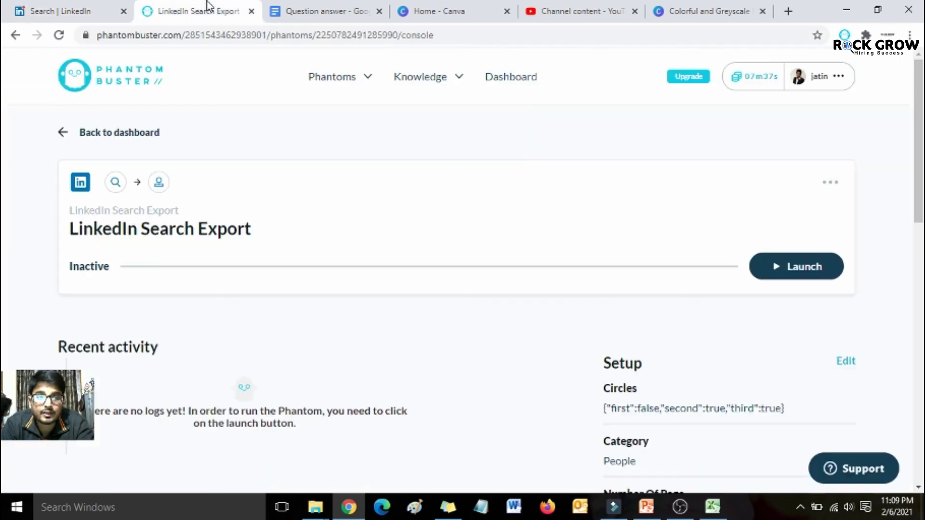
{"action": "left_click", "coordinate": [94, 9]}
{"action": "left_click", "coordinate": [204, 7]}
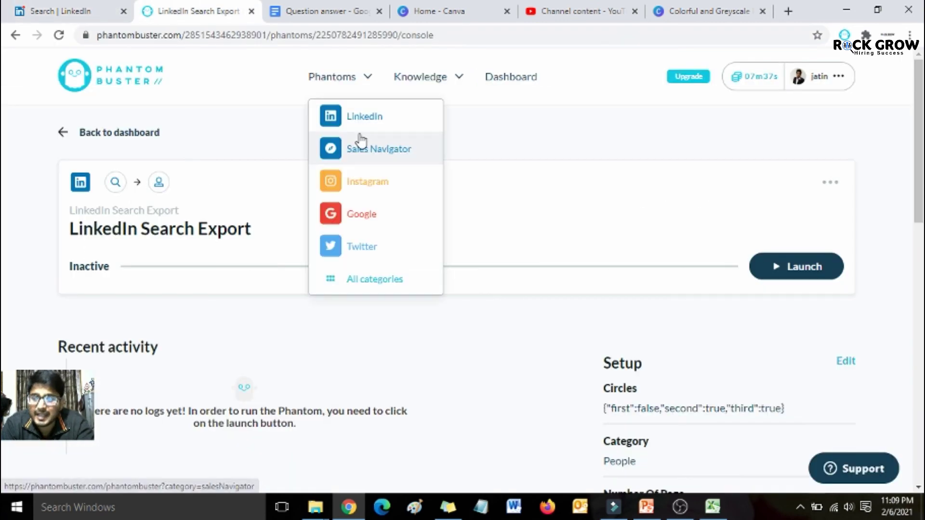
{"action": "mouse_move", "coordinate": [369, 80]}
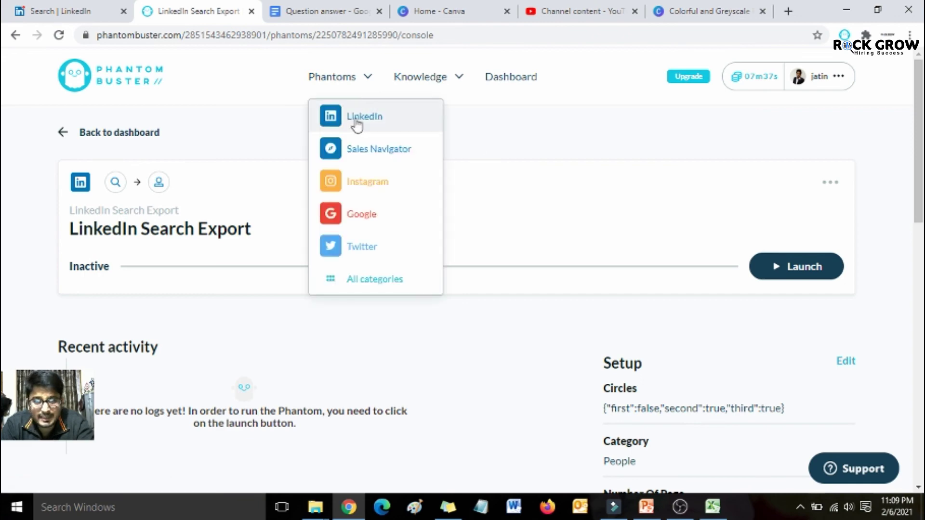
{"action": "left_click", "coordinate": [355, 125]}
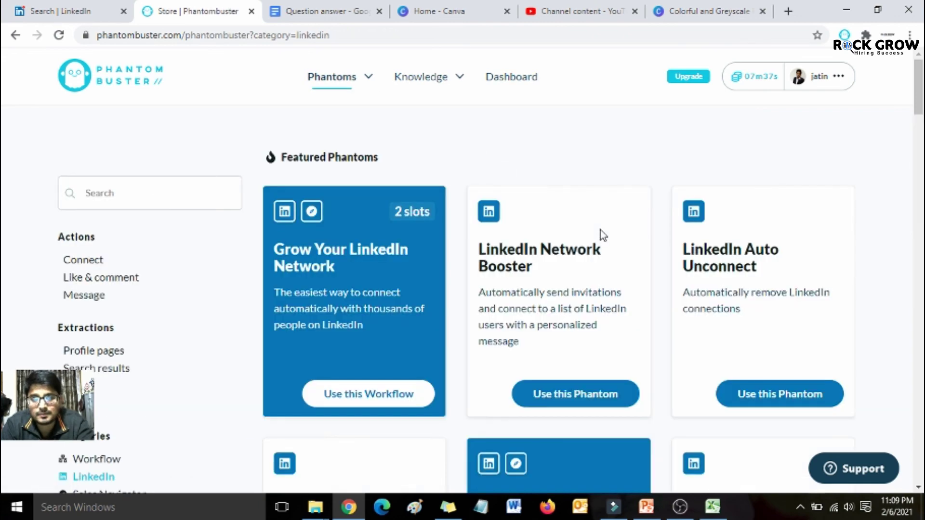
{"action": "key", "text": "ctrl+f"}
{"action": "type", "text": "contact"}
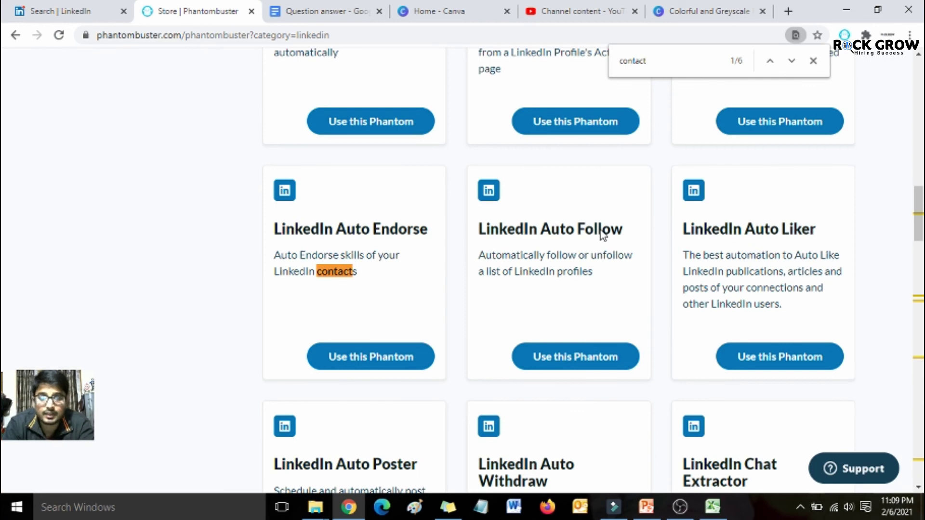
{"action": "key", "text": "Return"}
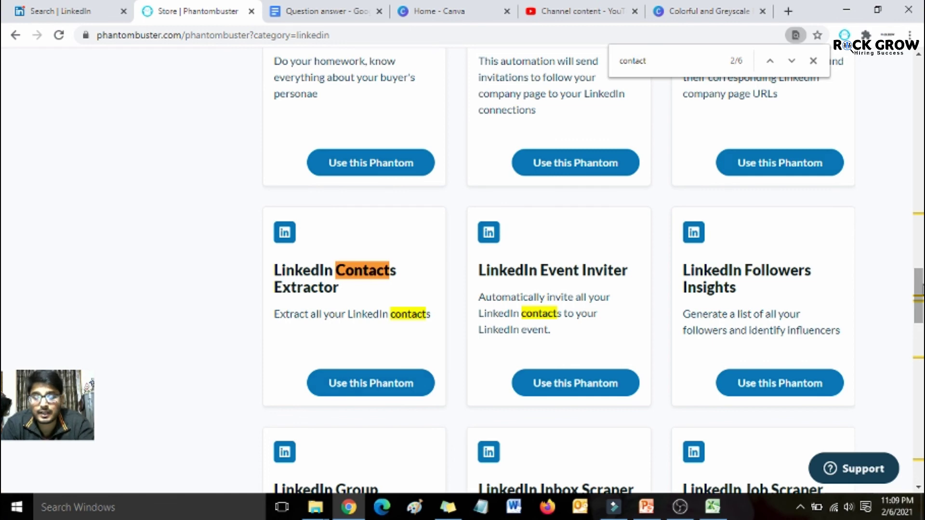
{"action": "left_click_drag", "start_coordinate": [920, 287], "coordinate": [920, 82]}
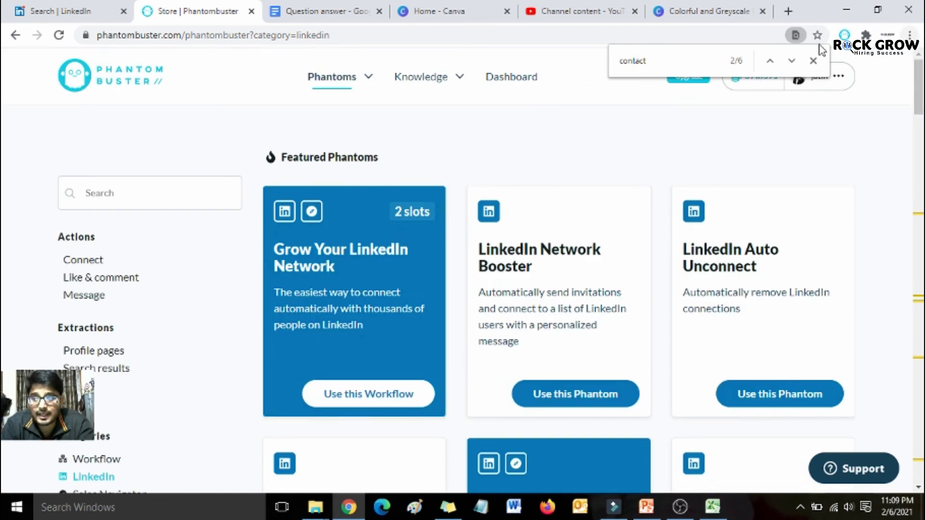
{"action": "left_click", "coordinate": [814, 60]}
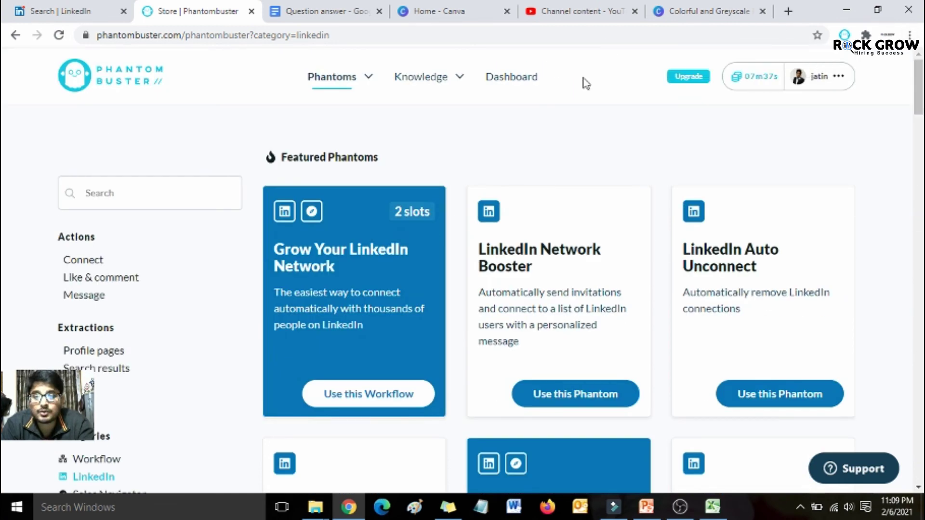
Step: Delete the LinkedIn Search Export phantom from the Phantombuster dashboard
{"action": "left_click", "coordinate": [524, 82]}
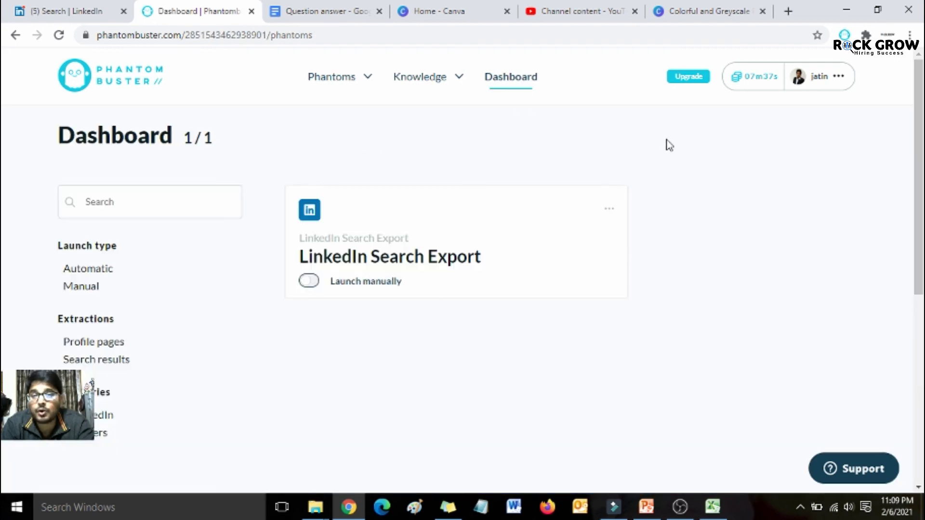
{"action": "left_click", "coordinate": [608, 209]}
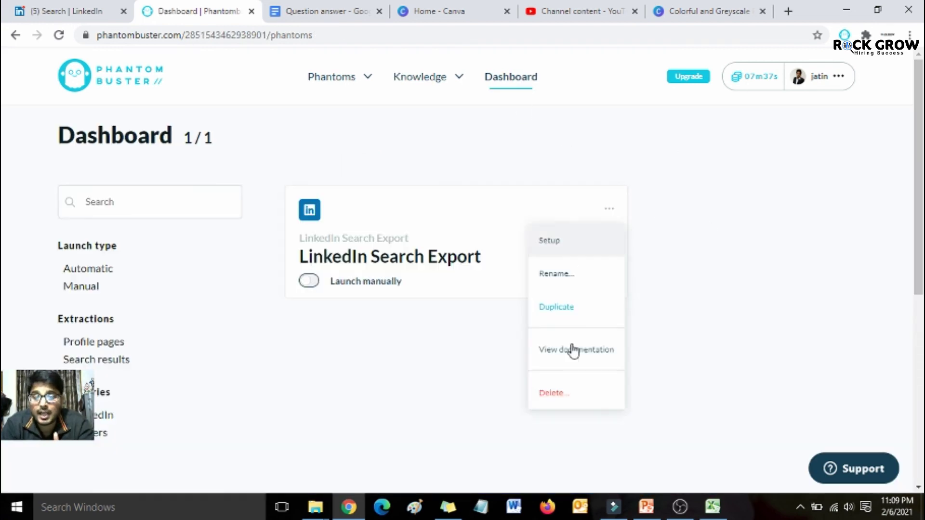
{"action": "left_click", "coordinate": [562, 390]}
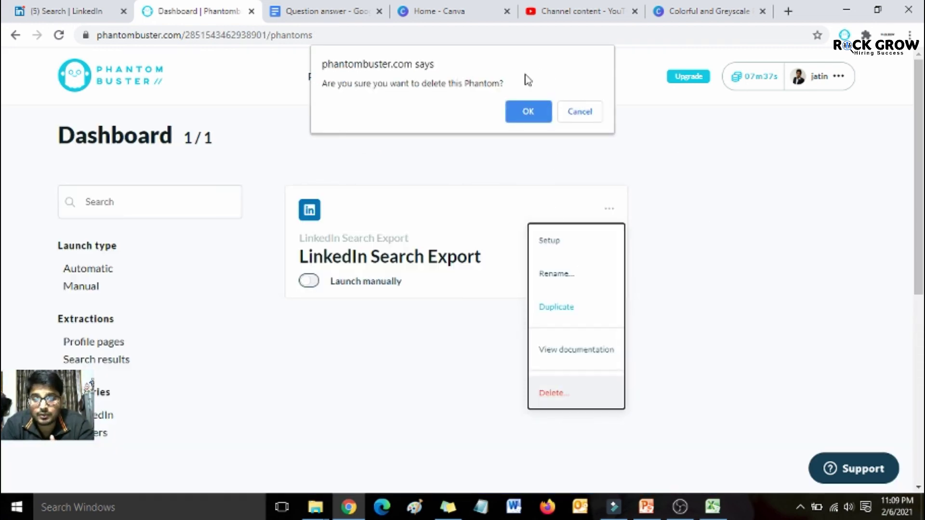
{"action": "left_click", "coordinate": [527, 112]}
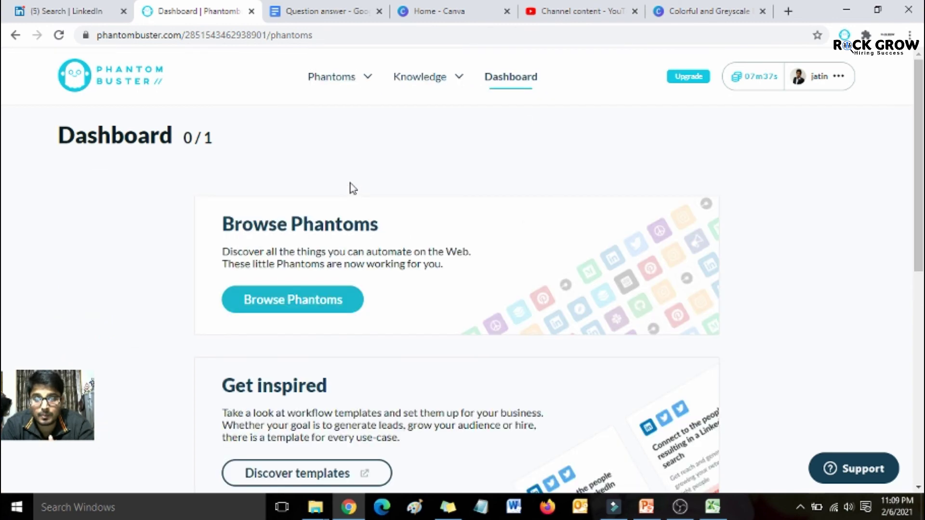
Step: Find "contact" among the LinkedIn phantoms and start setting up the LinkedIn Contacts Extractor phantom
{"action": "left_click", "coordinate": [331, 78]}
{"action": "left_click", "coordinate": [340, 119]}
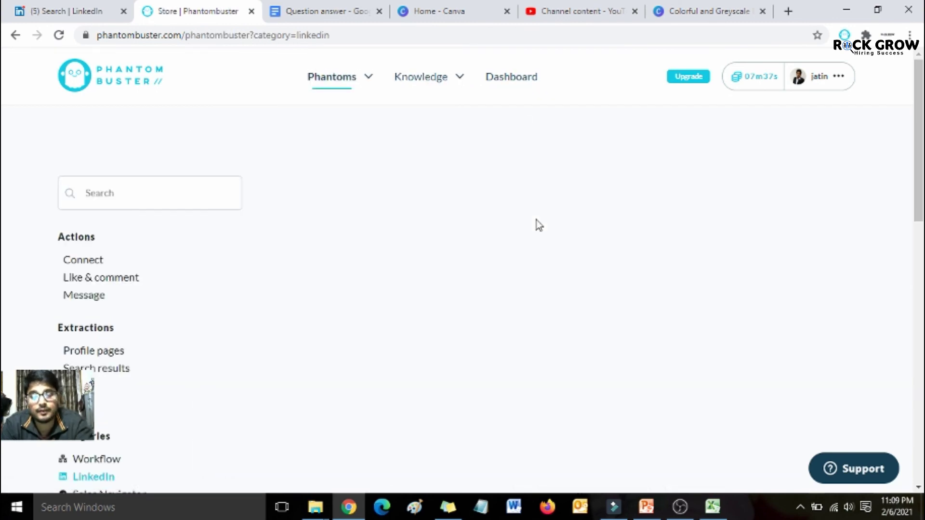
{"action": "key", "text": "ctrl+f"}
{"action": "type", "text": "cont"}
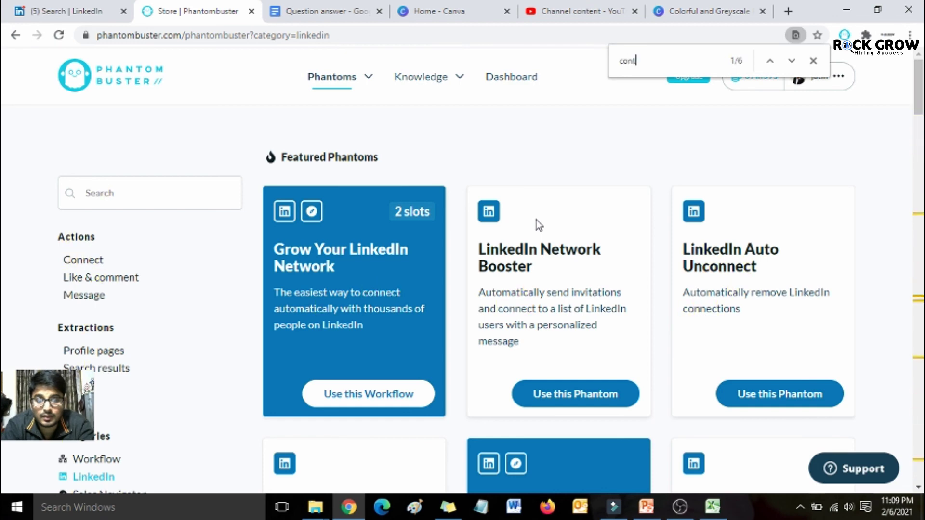
{"action": "type", "text": "act"}
{"action": "key", "text": "Return"}
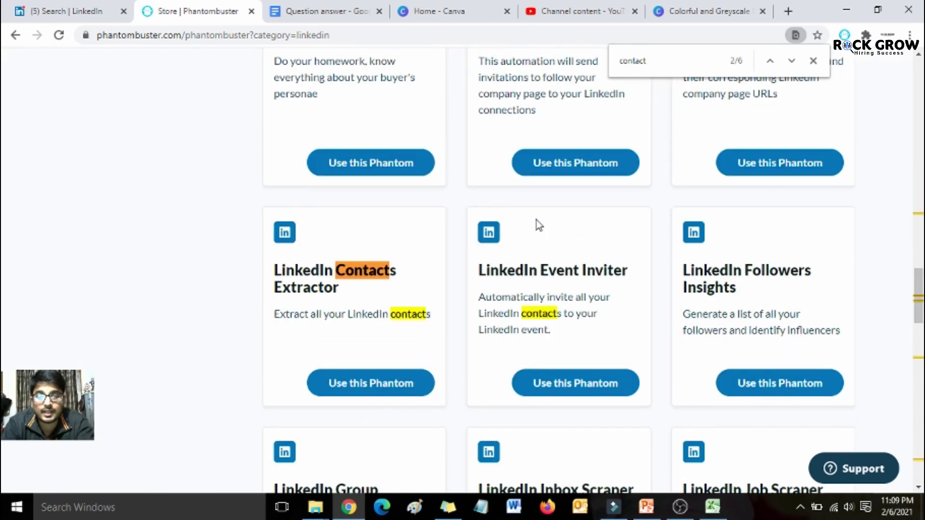
{"action": "left_click", "coordinate": [370, 384]}
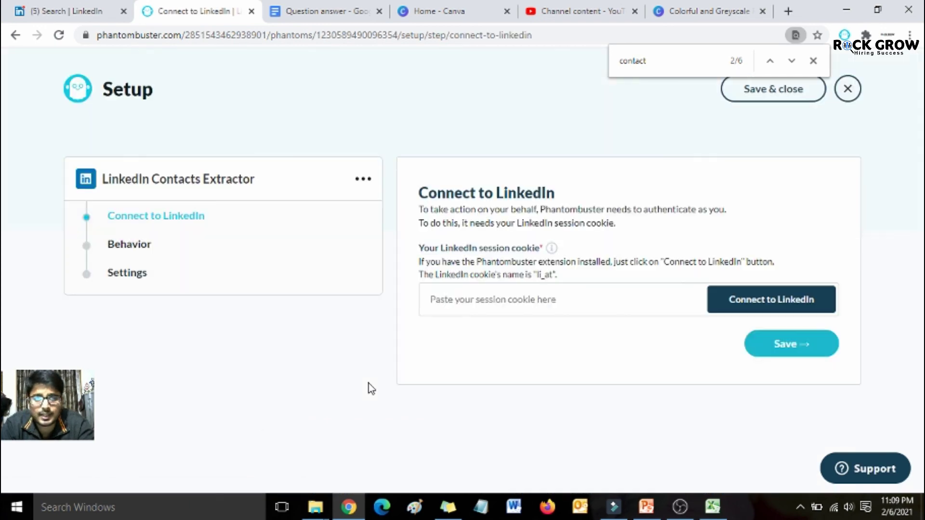
Step: Connect LinkedIn Contacts Extractor to LinkedIn by filling in the session cookie, and save the connection
{"action": "left_click", "coordinate": [746, 302]}
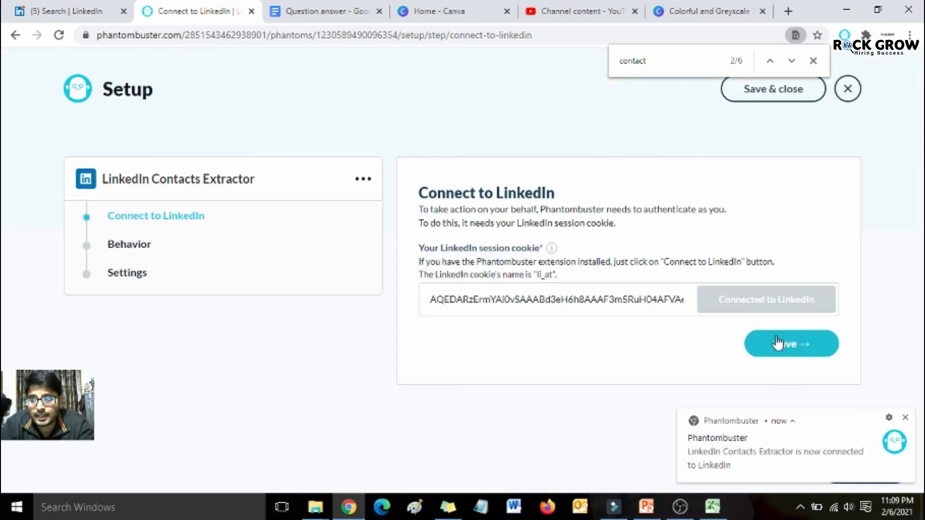
{"action": "left_click", "coordinate": [786, 344]}
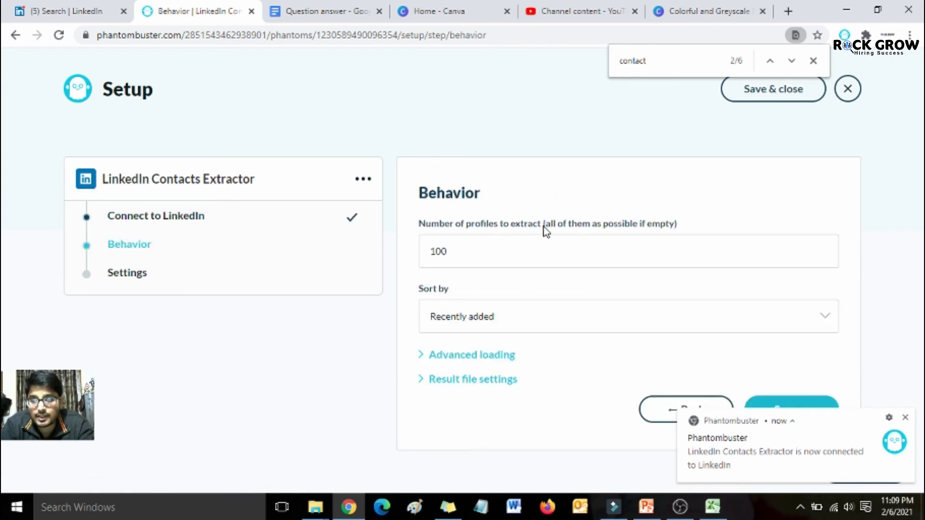
Step: Empty the number of profiles to extract, save the behavior sorted by Recently added, and save the settings with manual launch and no notifications
{"action": "left_click", "coordinate": [577, 248]}
{"action": "double_click", "coordinate": [577, 248]}
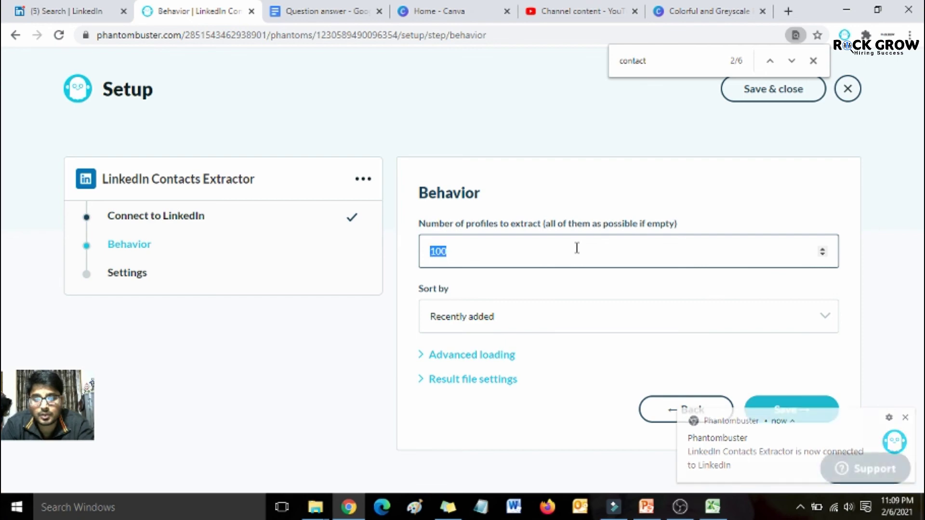
{"action": "key", "text": "BackSpace"}
{"action": "left_click", "coordinate": [790, 410]}
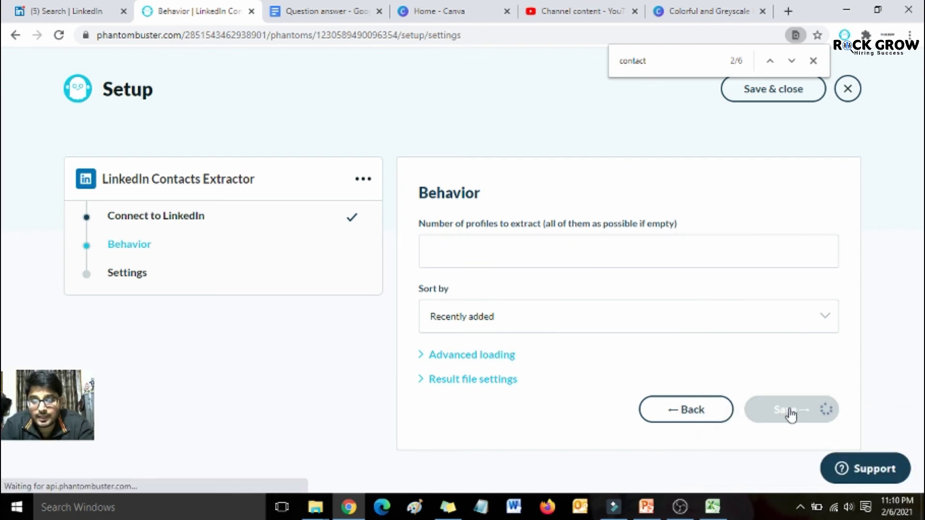
{"action": "scroll", "coordinate": [788, 414], "scroll_direction": "down", "scroll_amount": 2}
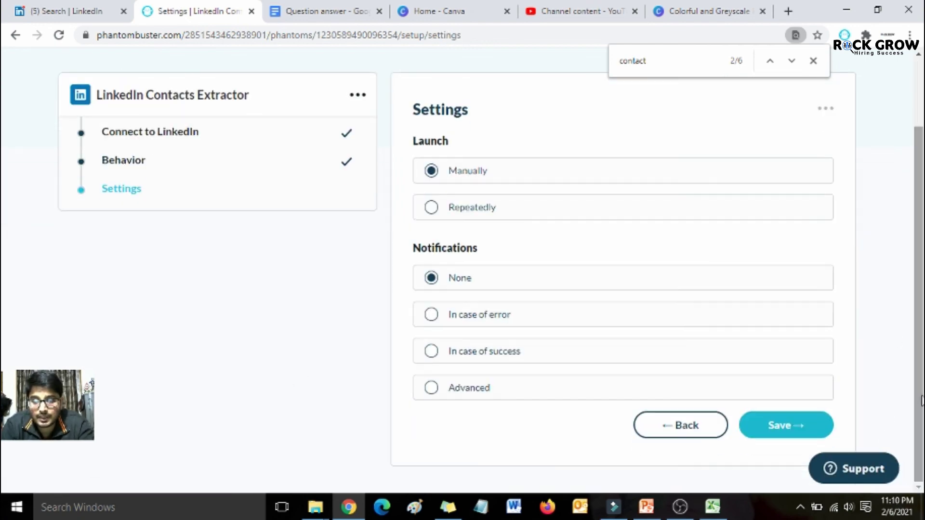
{"action": "left_click", "coordinate": [794, 433]}
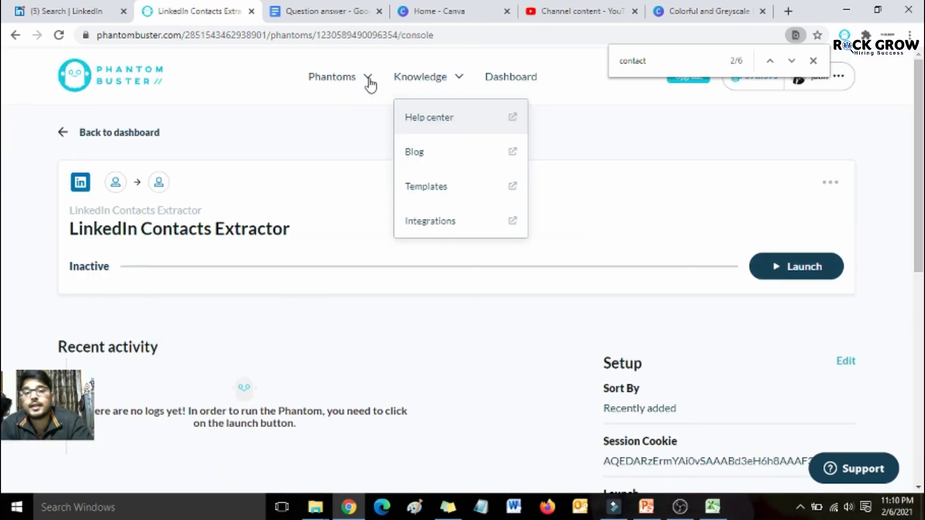
Step: Check the 1st-degree people search on LinkedIn, and start the PowerPoint slide show from the Lead Generation slide
{"action": "left_click", "coordinate": [15, 4]}
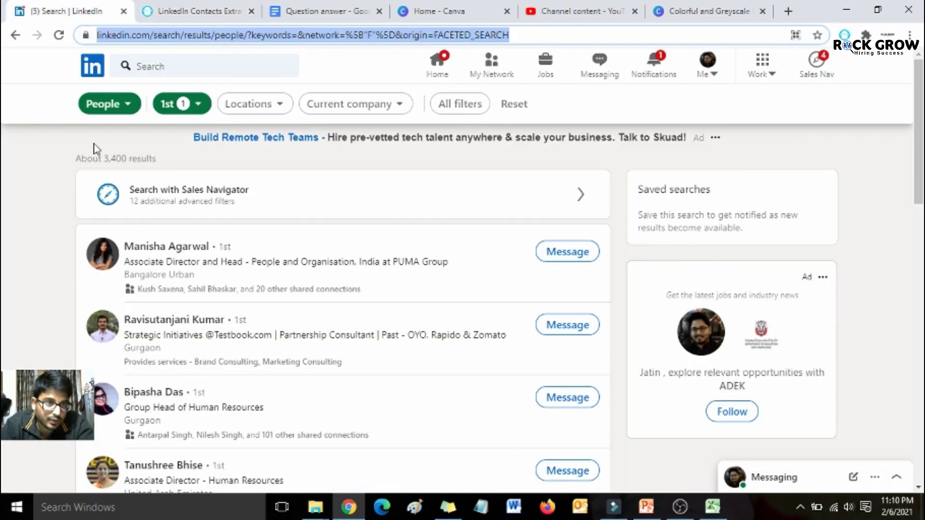
{"action": "left_click", "coordinate": [214, 7]}
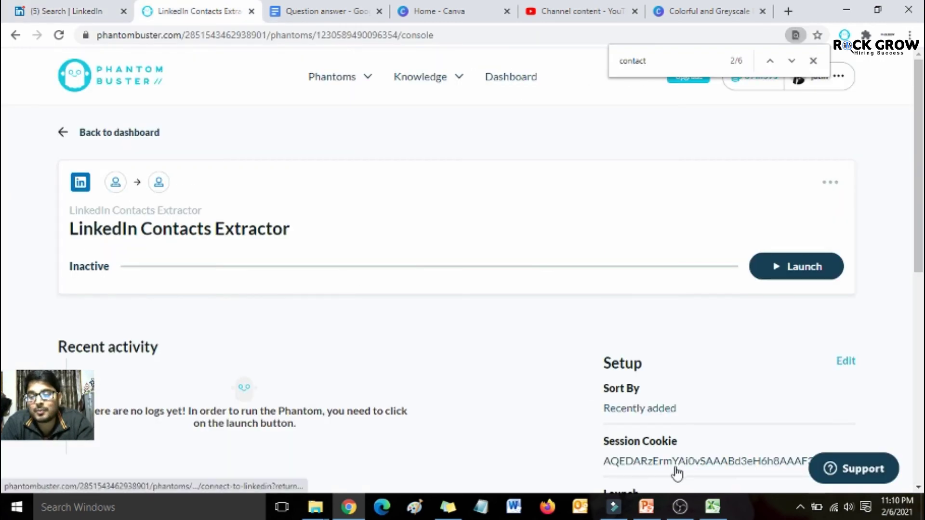
{"action": "left_click", "coordinate": [646, 507]}
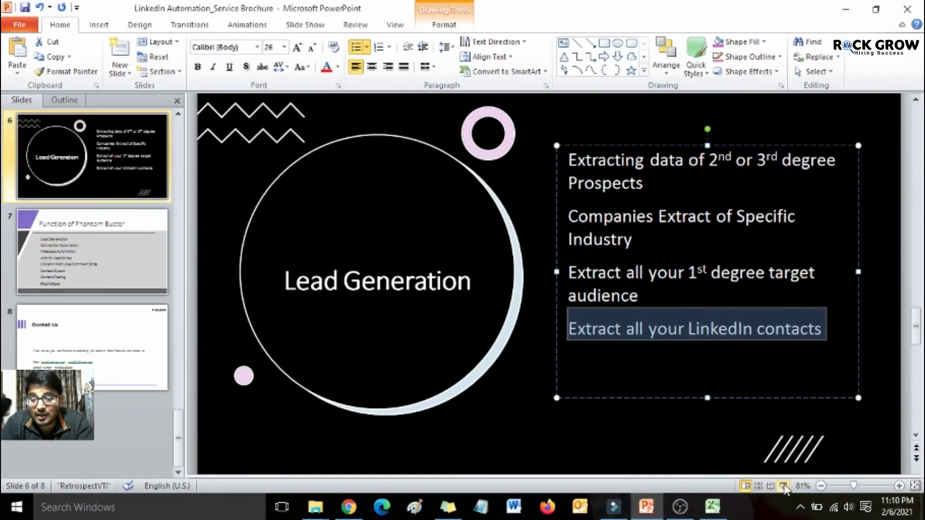
{"action": "left_click", "coordinate": [783, 486]}
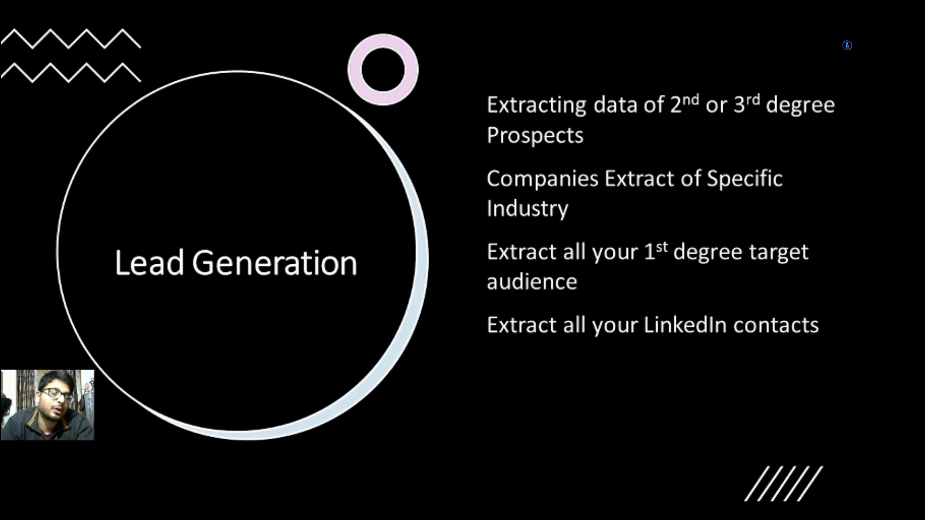